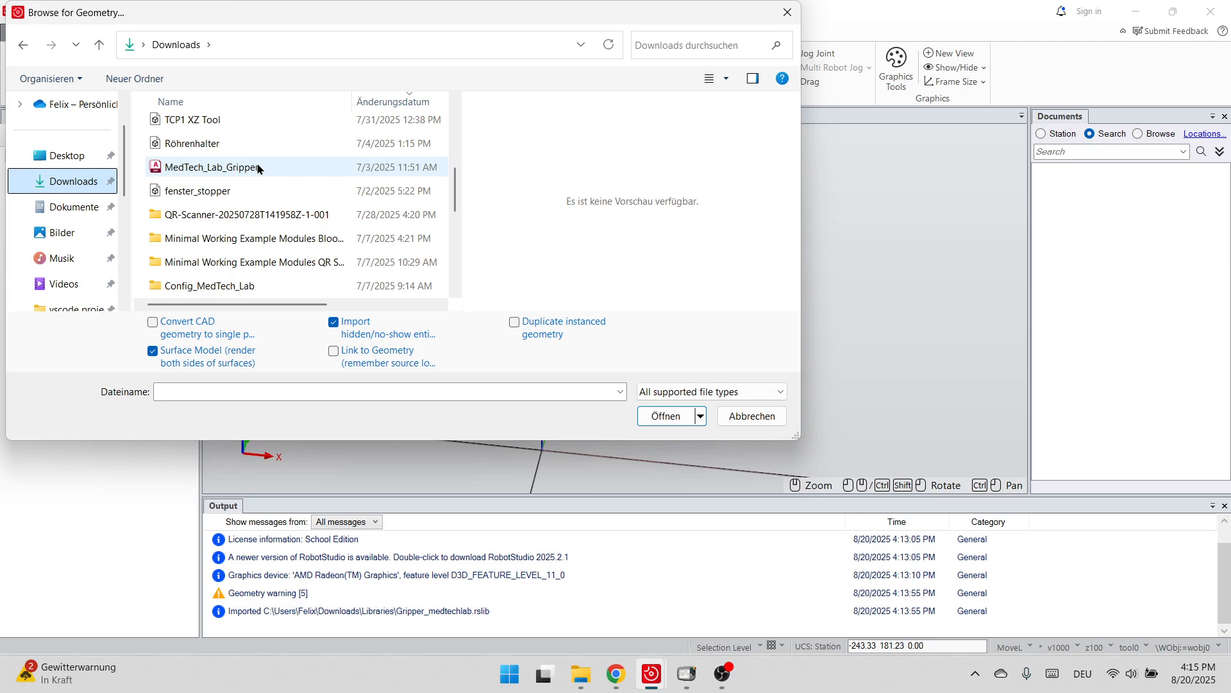
- Import the MedTech_Lab_Gripper geometry from the Downloads folder into the station
left_click(252, 167)
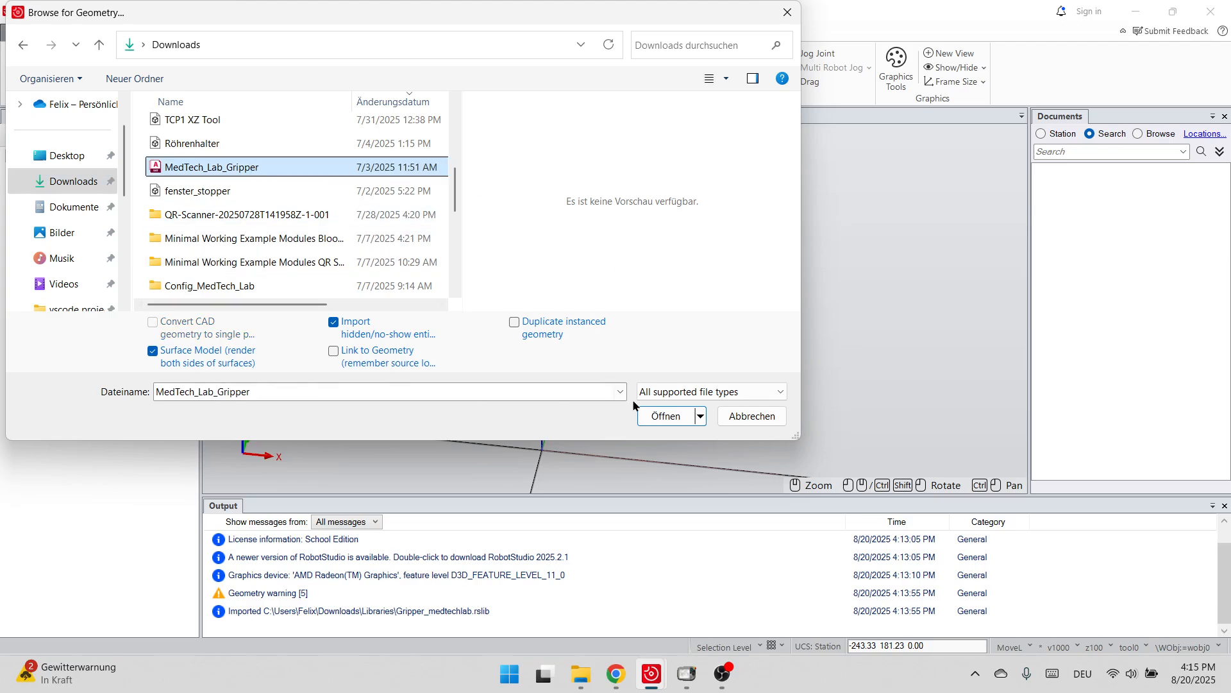
left_click(663, 417)
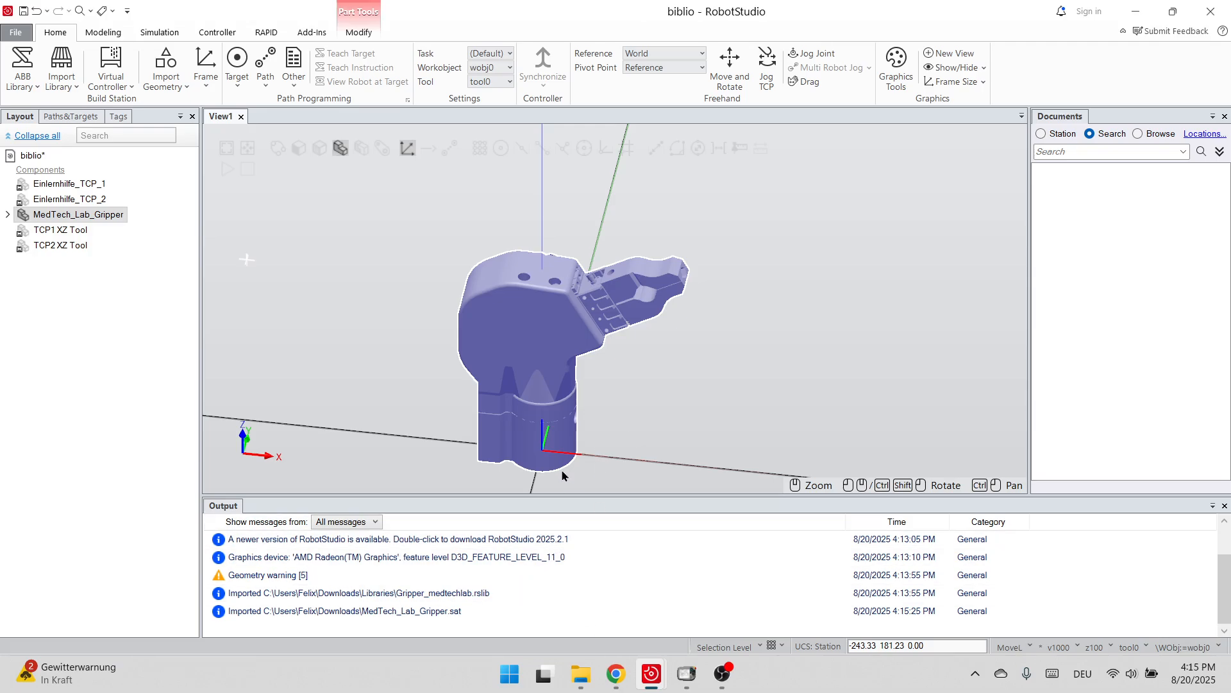
- Examine the gripper's mounting flange from below and where the world origin and axes sit on it
scroll(562, 475, "down", 2)
scroll(571, 471, "up", 8)
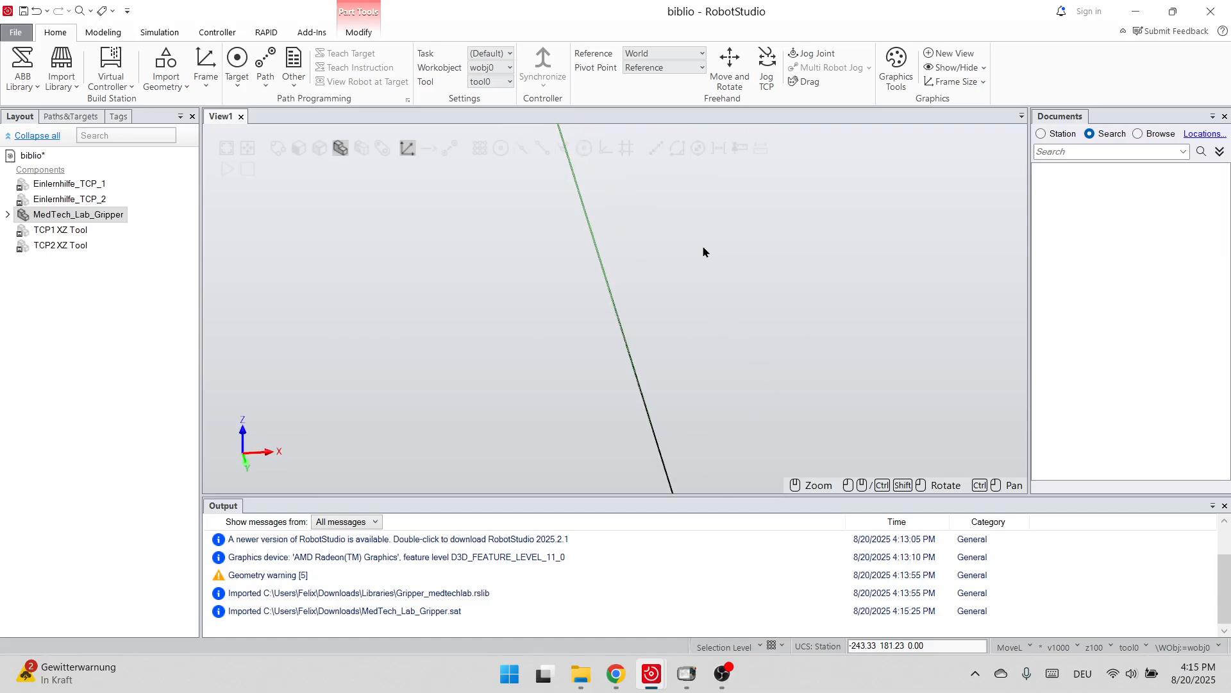
scroll(704, 250, "down", 6)
scroll(701, 196, "up", 6)
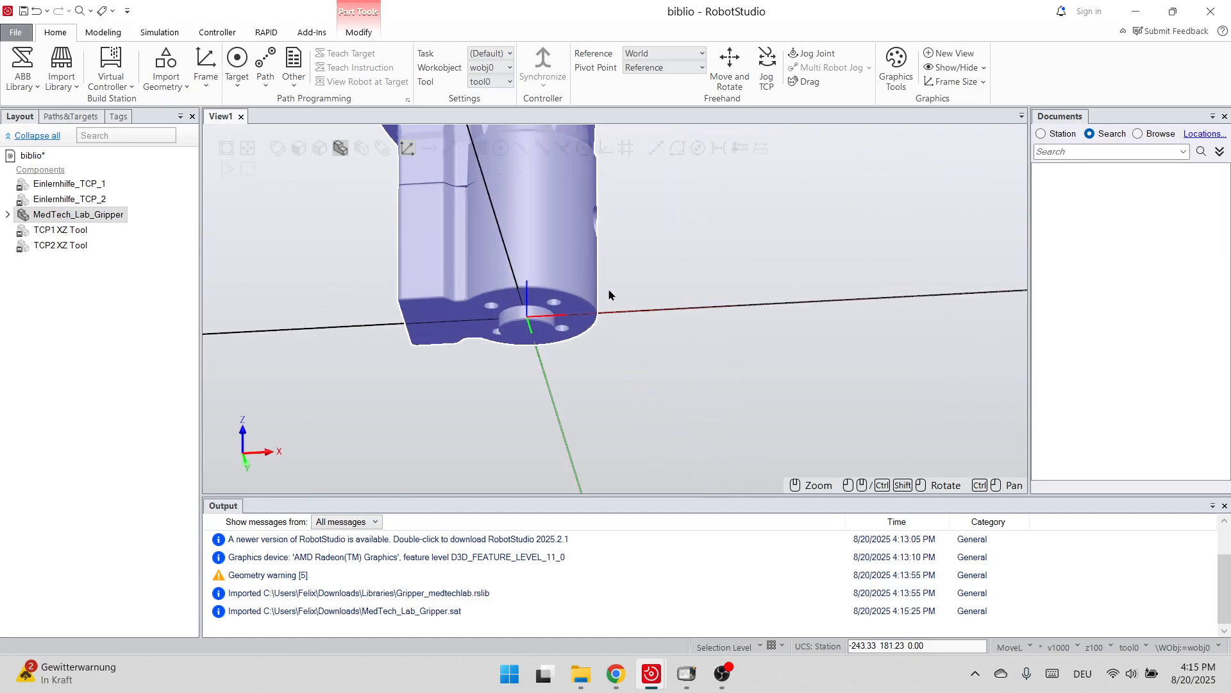
scroll(533, 319, "up", 4)
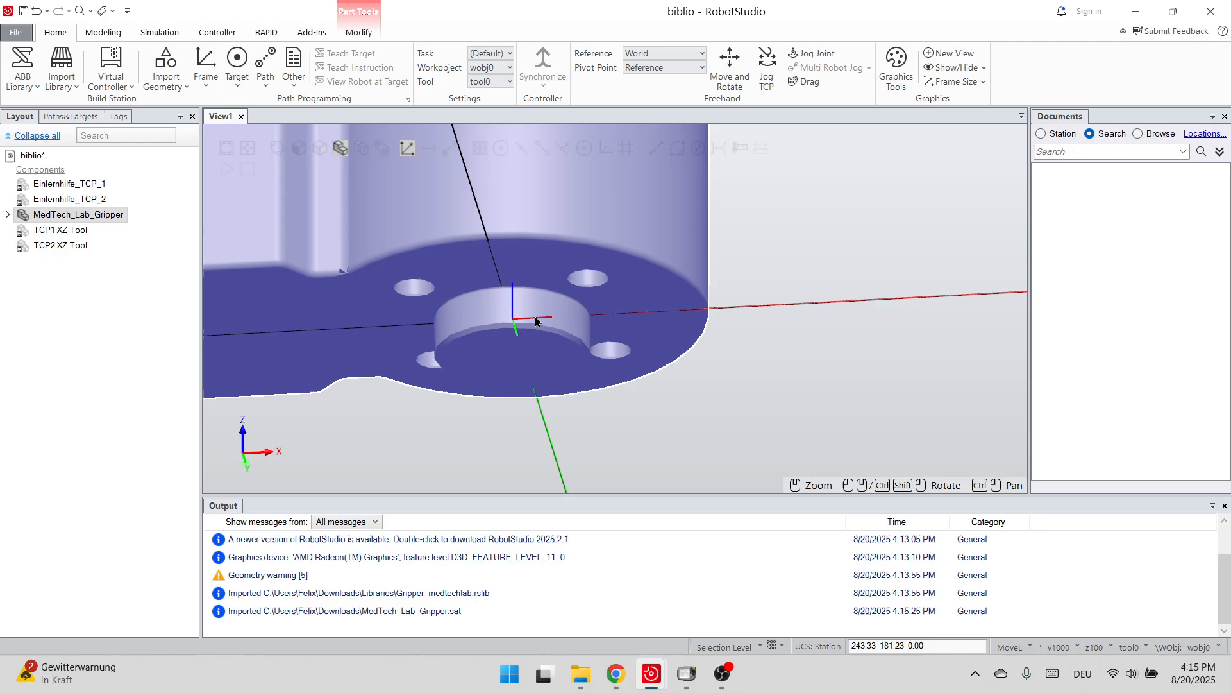
scroll(535, 321, "down", 3)
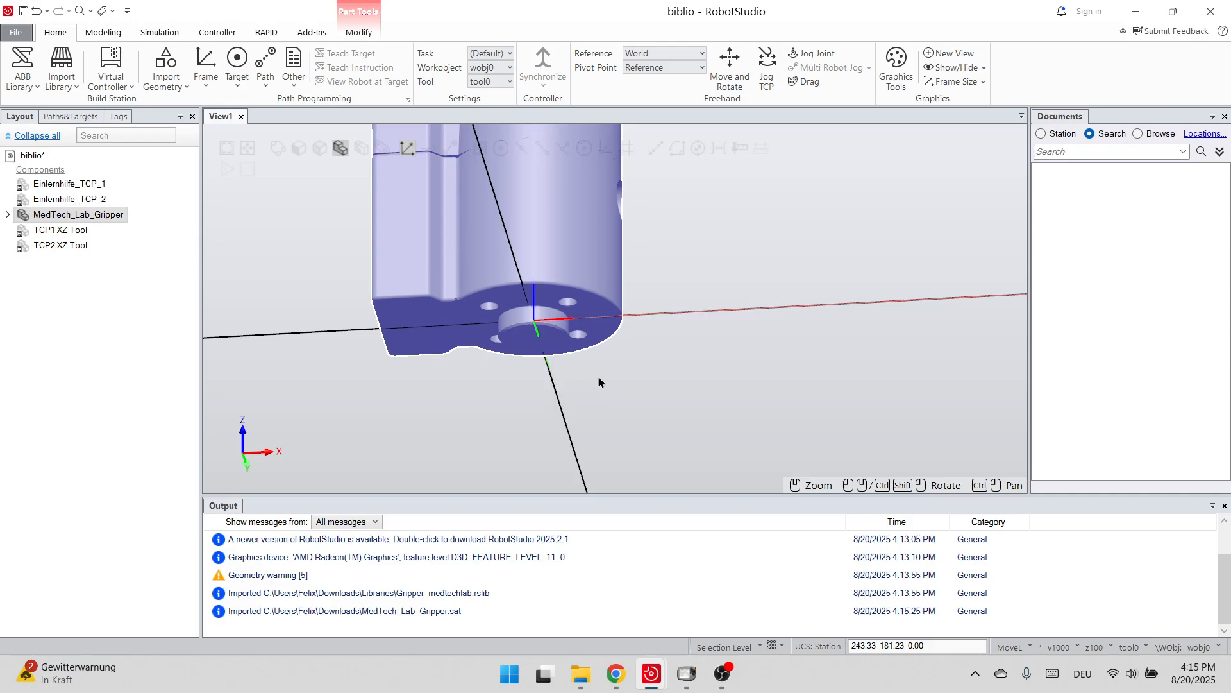
left_click(596, 354)
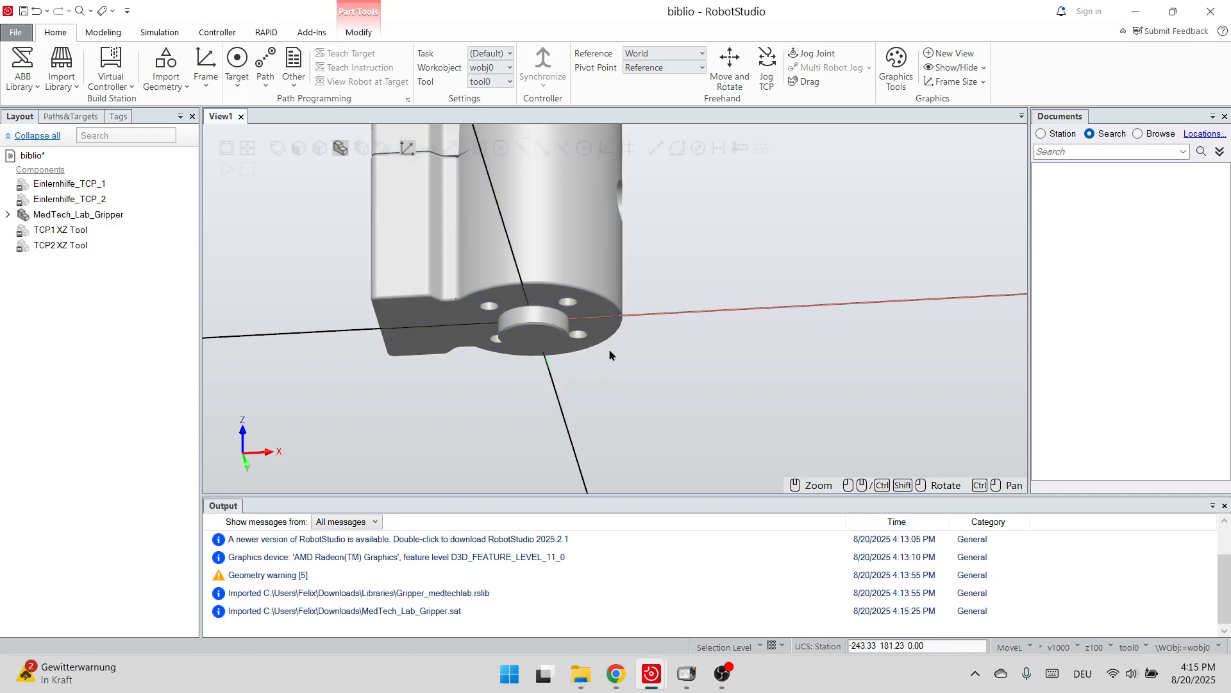
scroll(709, 349, "up", 5)
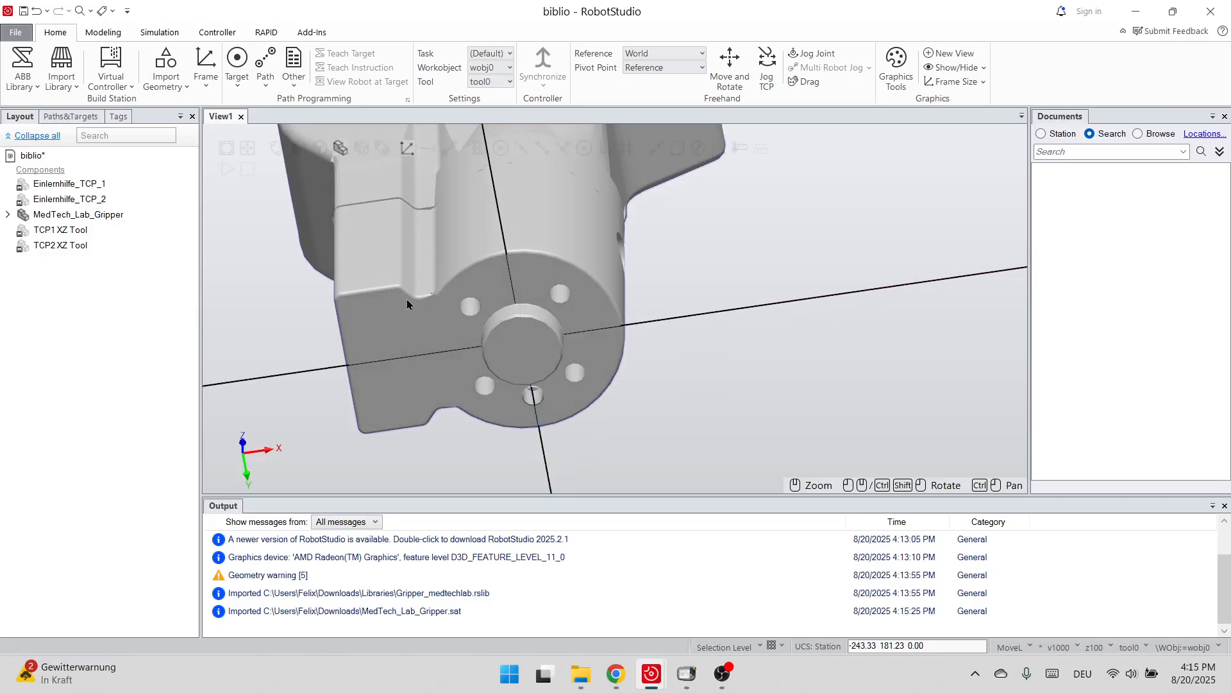
scroll(492, 339, "down", 7)
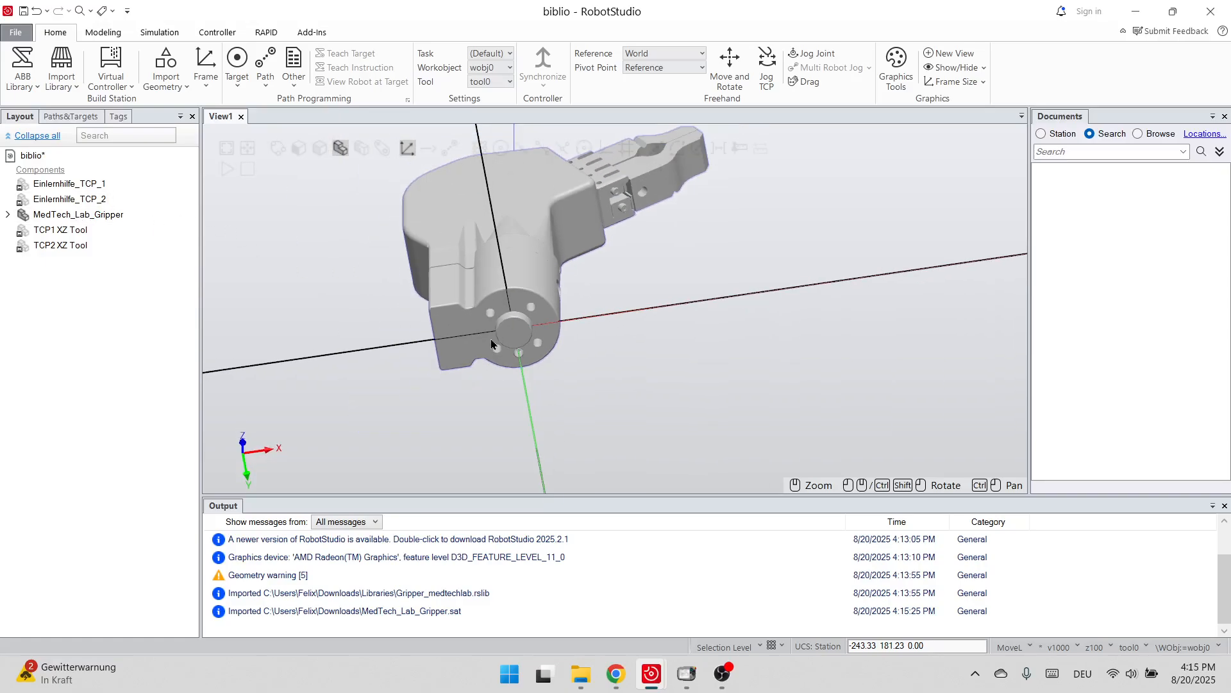
scroll(535, 251, "up", 4)
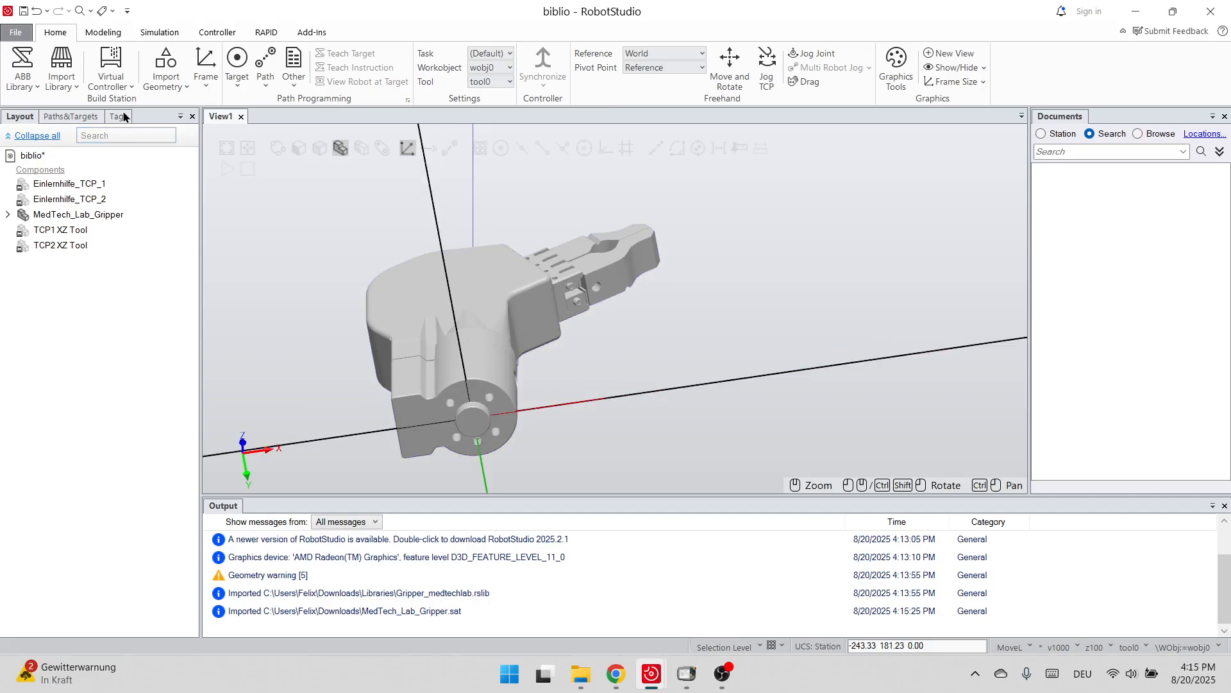
- Create a three-point frame at the gripper's fingertip with object snapping, using (102.60, -10.00, 175.29), (85.28, -10.00, 165.29) and (105.10, -10.00, 170.96), set as UCS
left_click(206, 80)
left_click(234, 140)
left_click_drag(728, 323, 723, 449, "ctrl+shift")
scroll(664, 287, "down", 5)
scroll(698, 135, "up", 4)
scroll(644, 260, "up", 8)
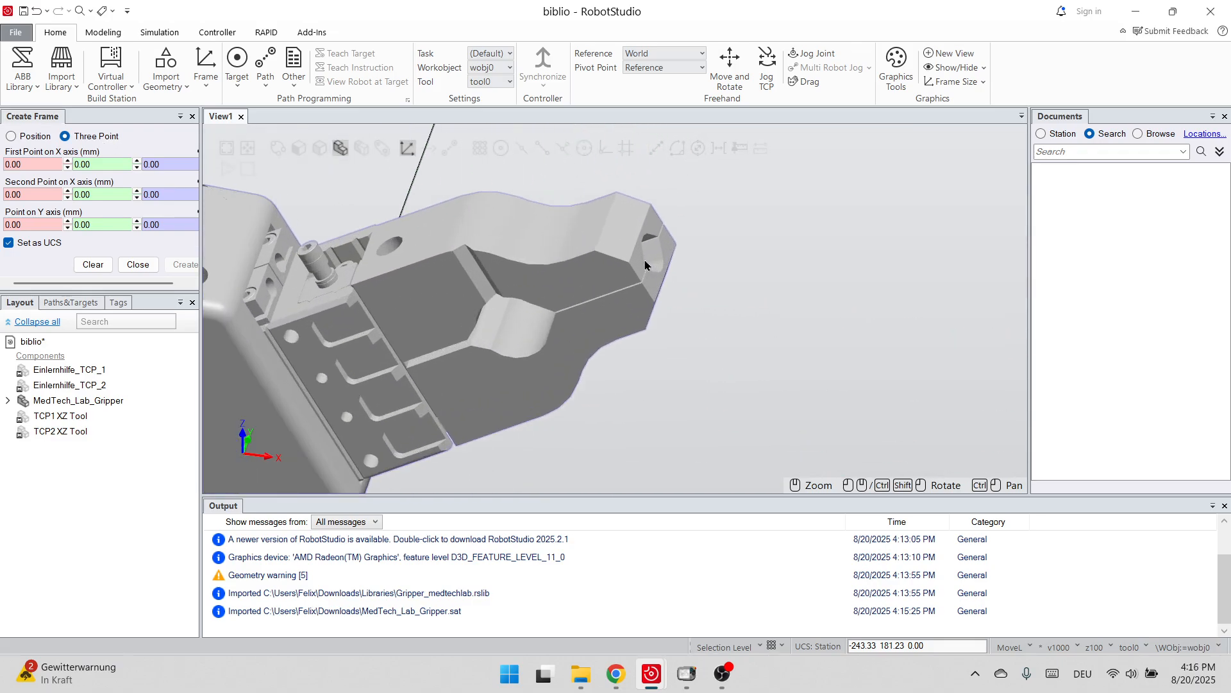
left_click(475, 153)
left_click(475, 152)
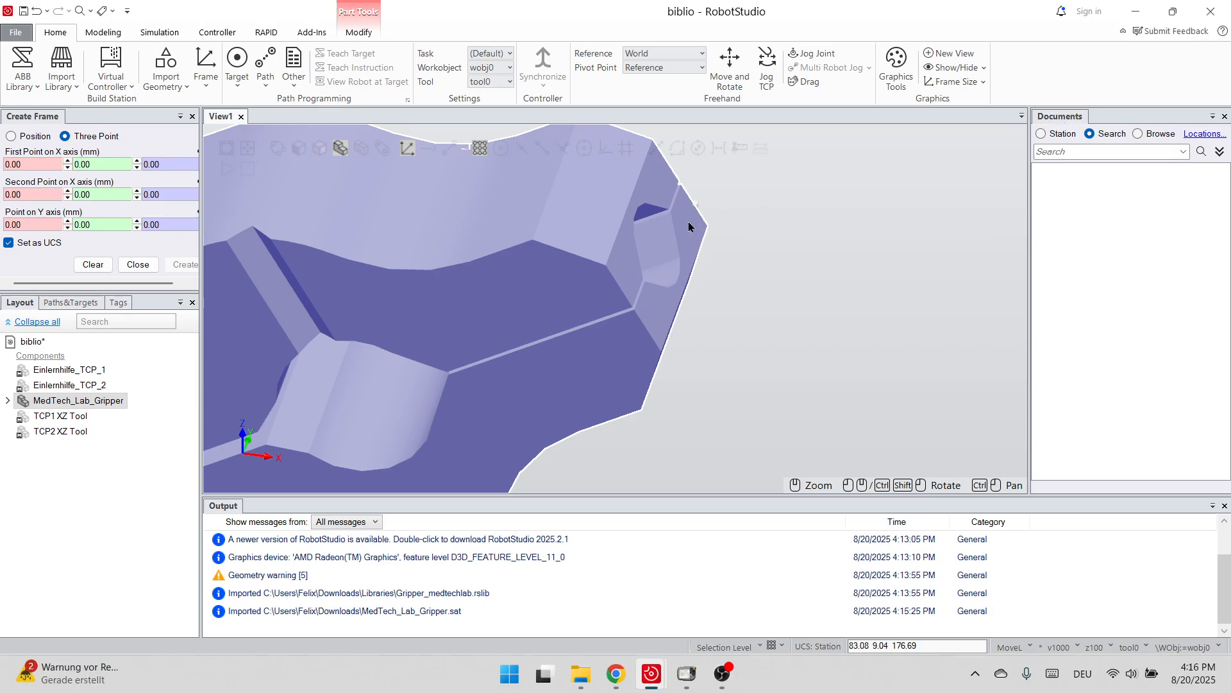
left_click(40, 166)
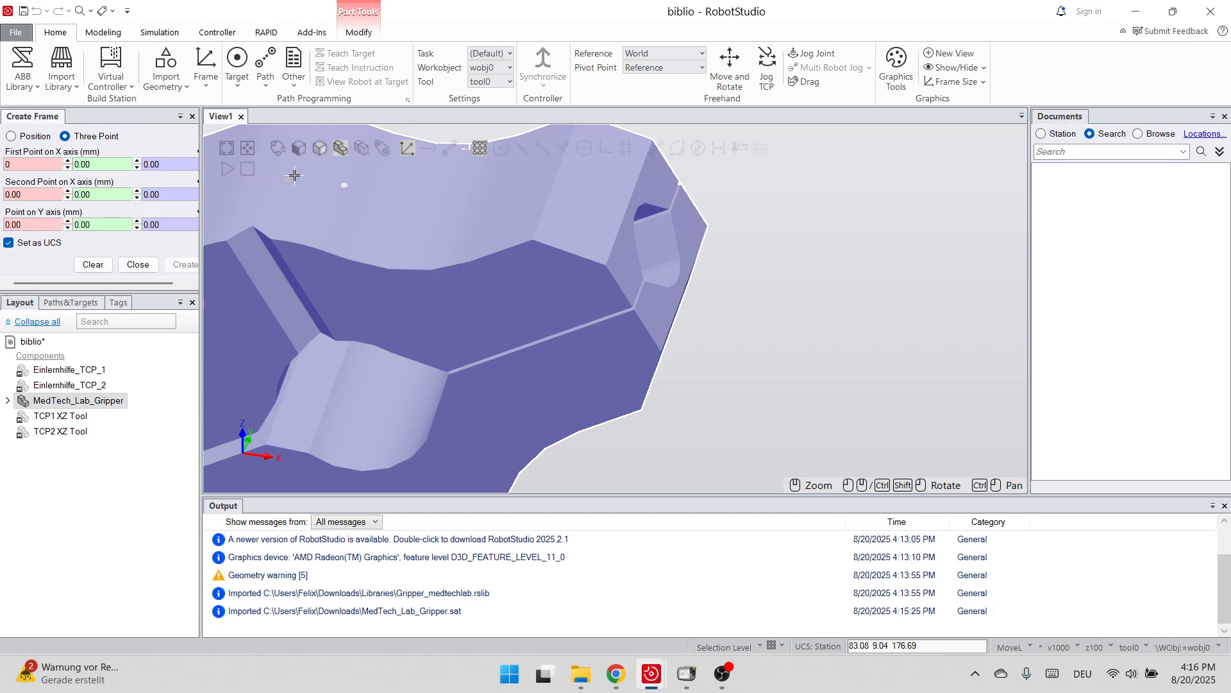
left_click(633, 313)
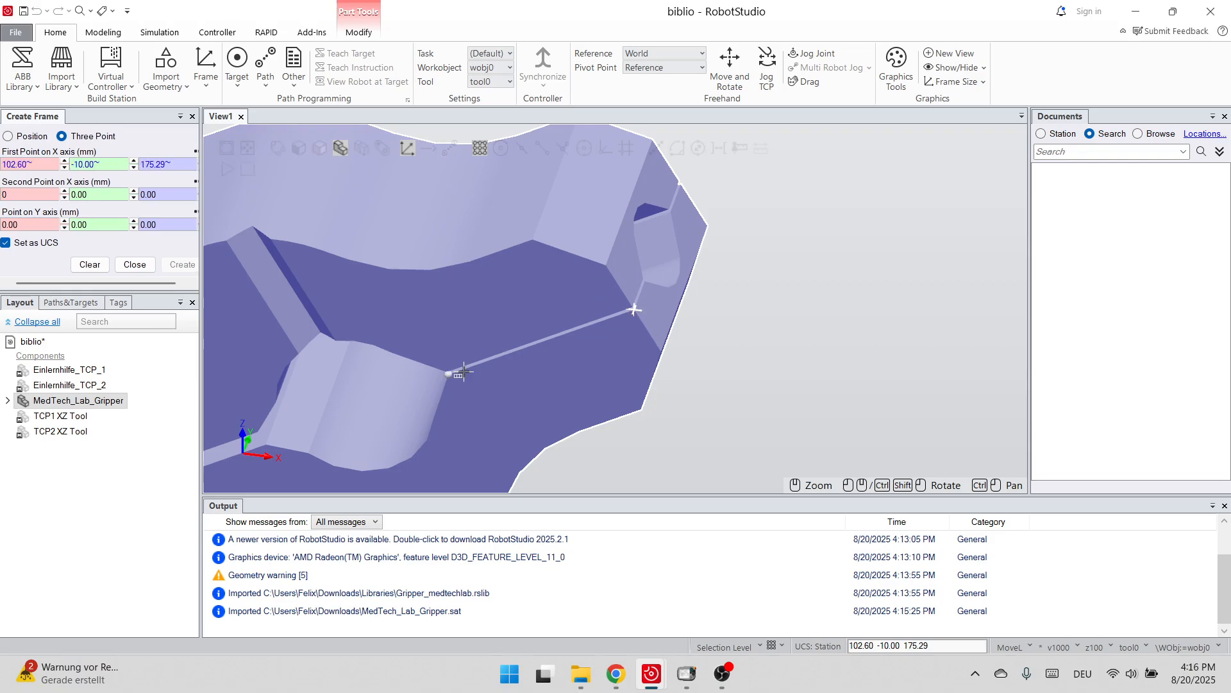
scroll(454, 388, "up", 2)
left_click(454, 388)
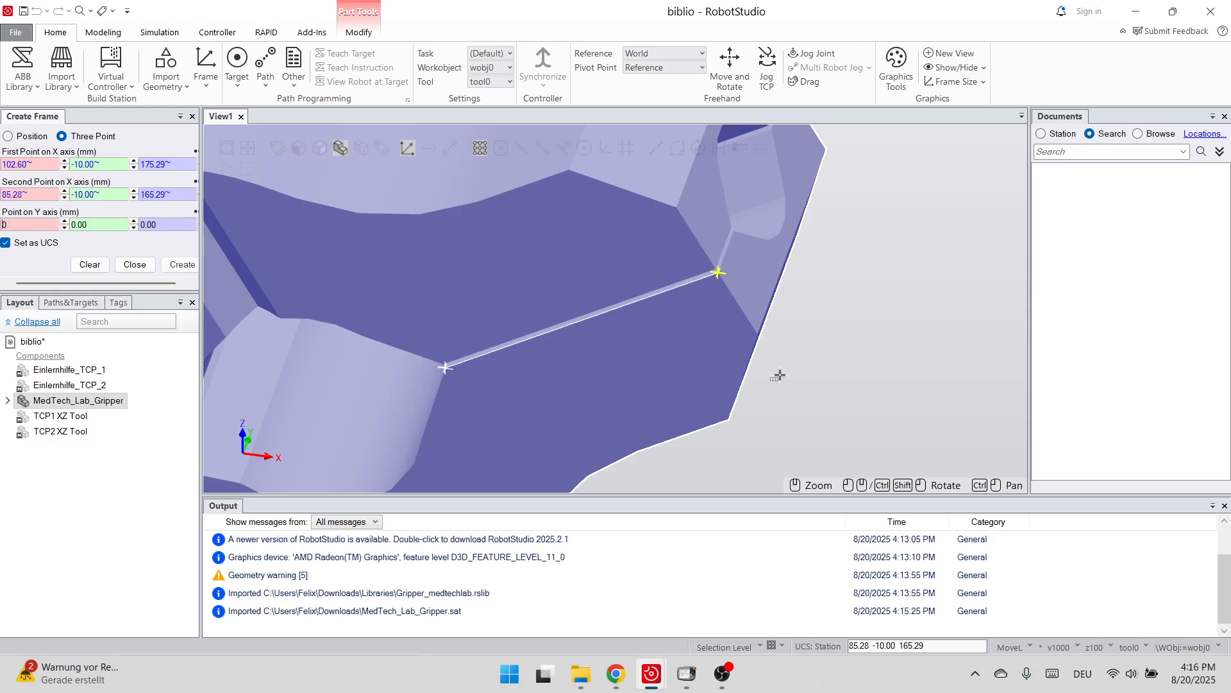
left_click(762, 336)
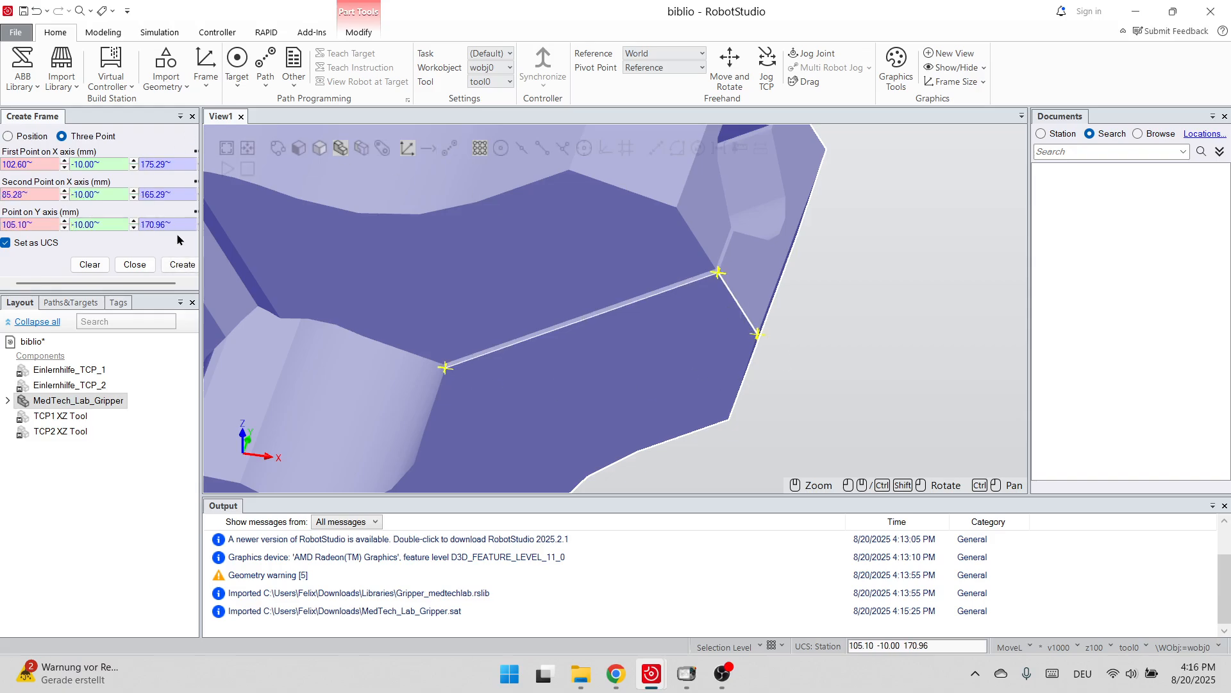
left_click(183, 263)
scroll(609, 241, "down", 2)
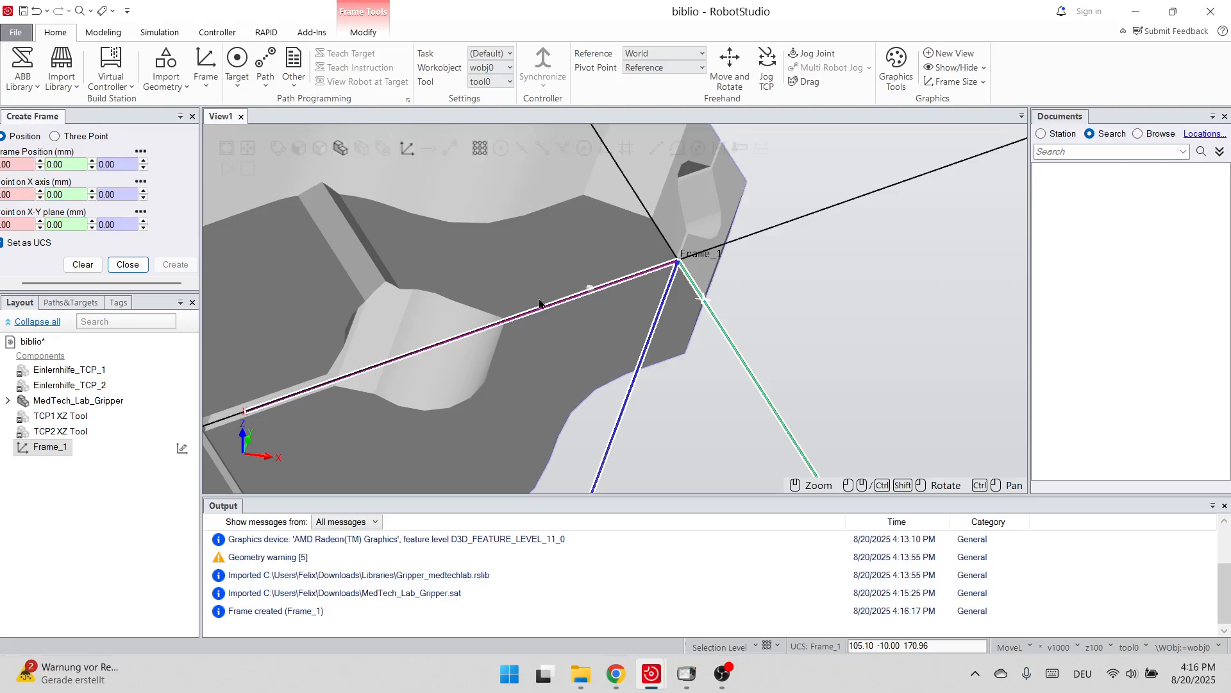
- Rotate the new fingertip frame about its local Y axis by 90° three times
right_click(26, 447)
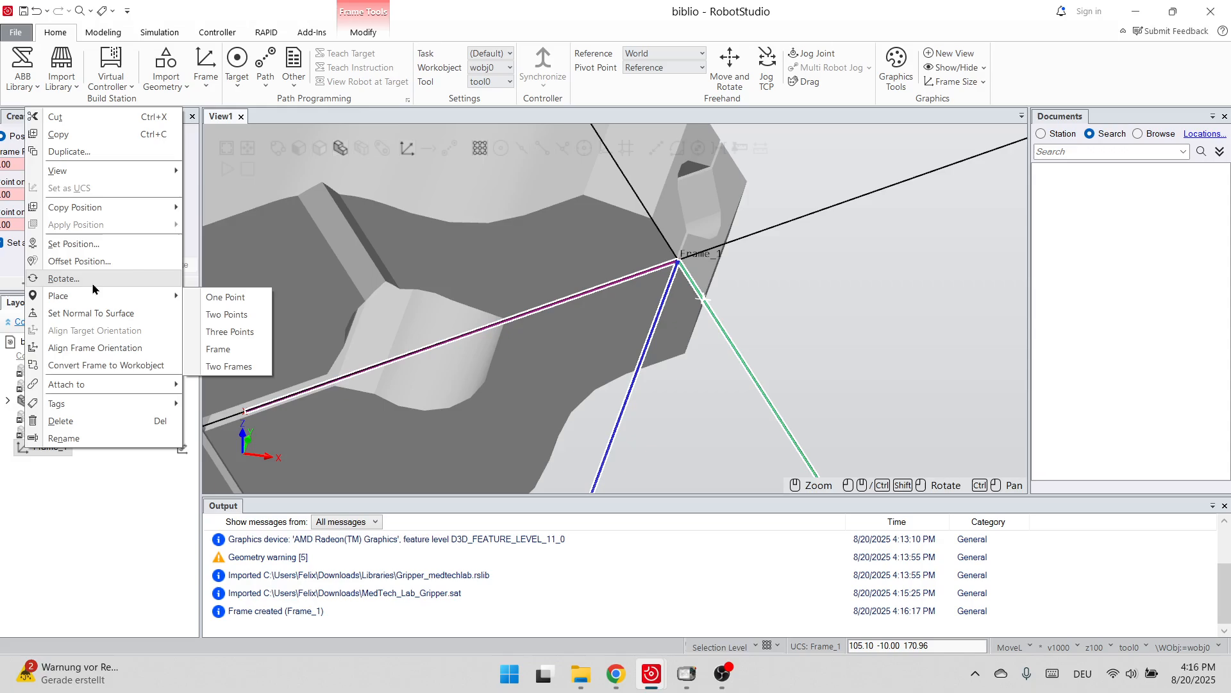
left_click(64, 278)
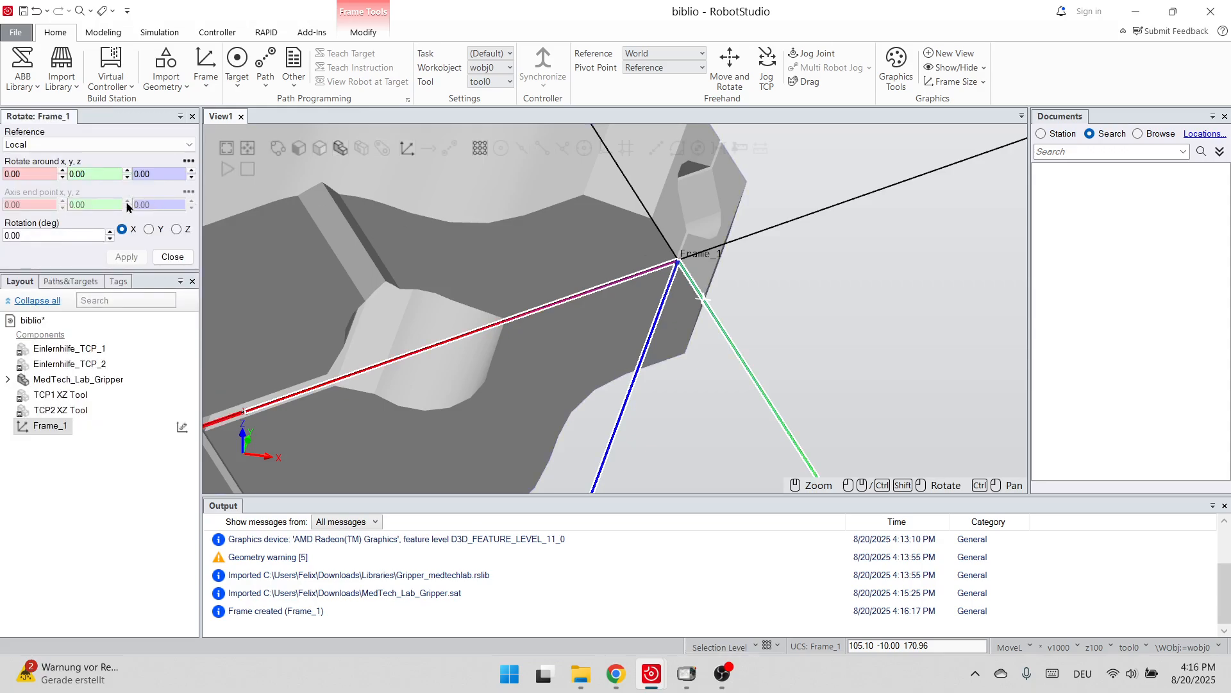
left_click(148, 229)
left_click_drag(70, 235, 2, 229)
type("90")
left_click(126, 259)
left_click(123, 259)
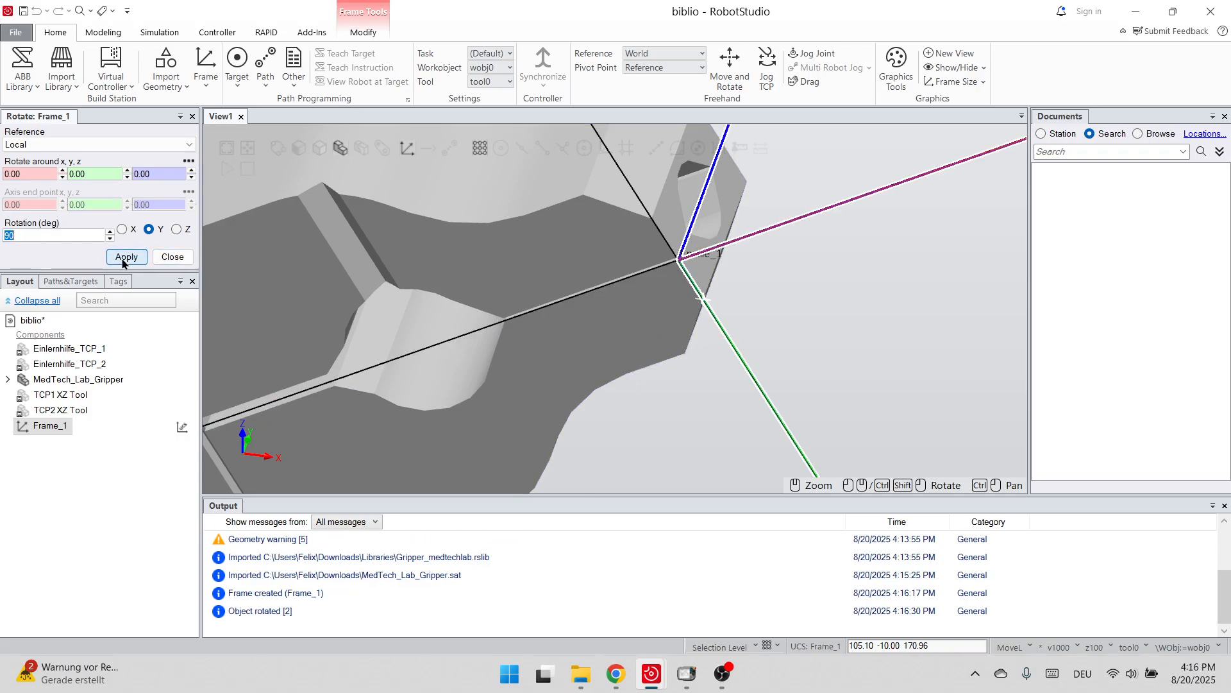
left_click(123, 262)
scroll(833, 295, "down", 5)
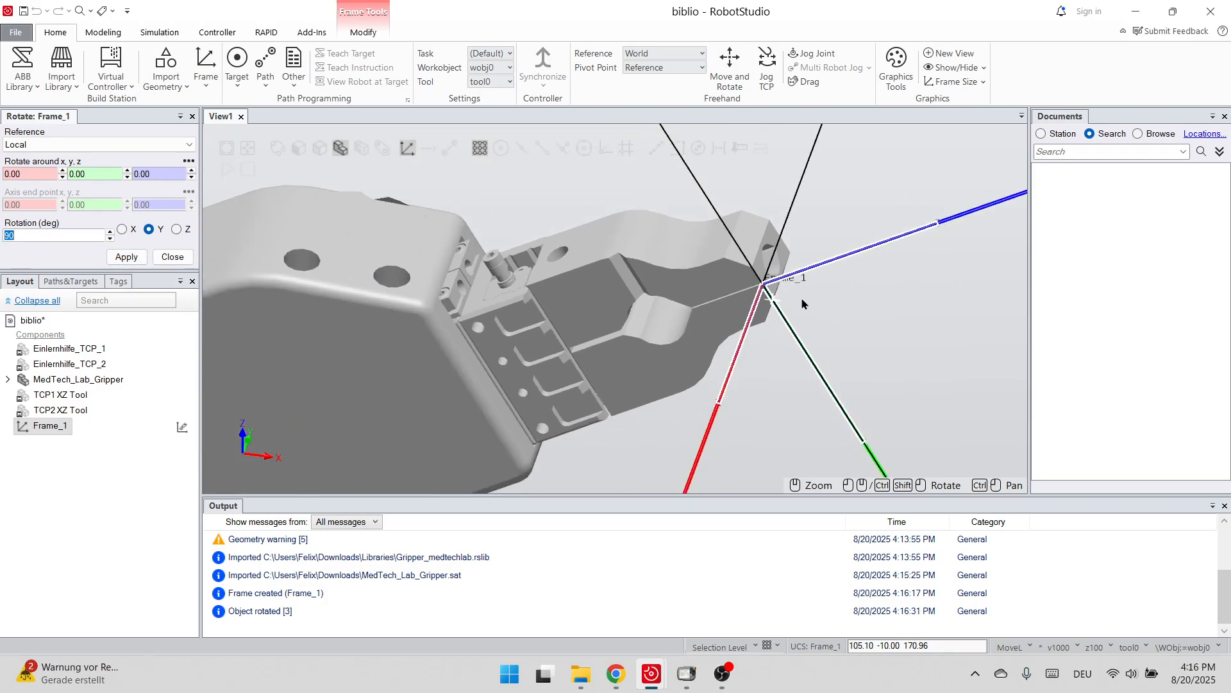
- Rotate the fingertip frame about its local Z axis by 90° three times
scroll(801, 302, "down", 5)
scroll(805, 302, "up", 7)
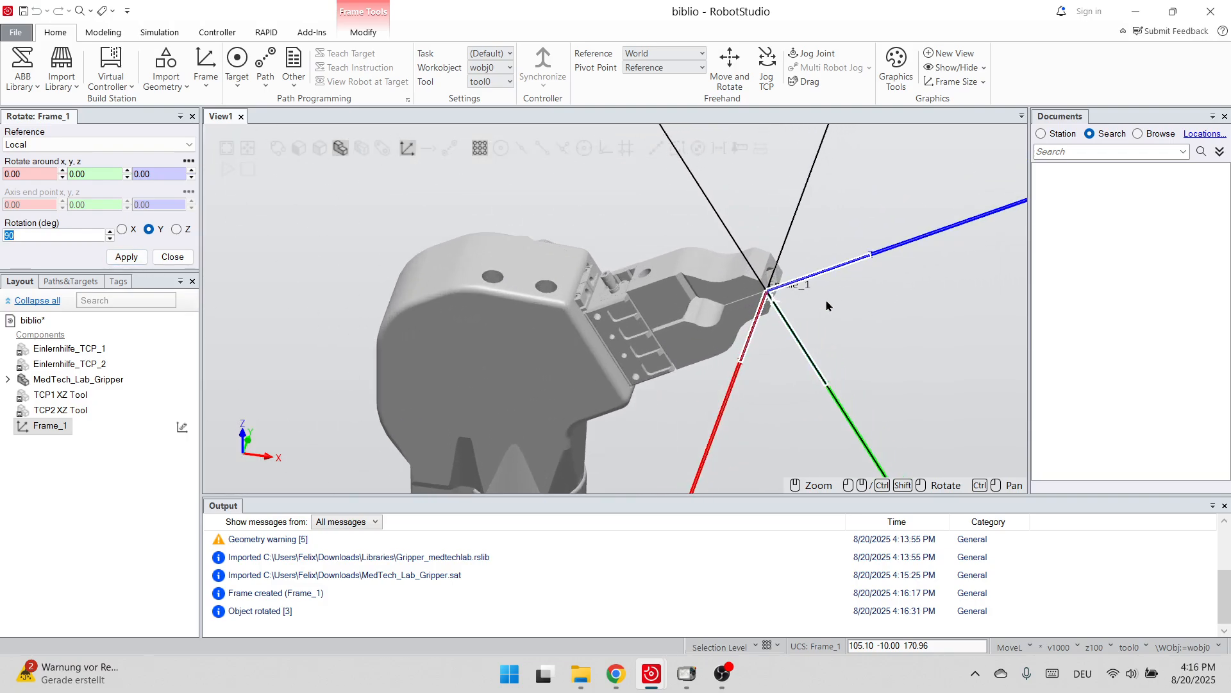
scroll(827, 306, "down", 4)
left_click_drag(828, 306, 769, 288, "ctrl+shift")
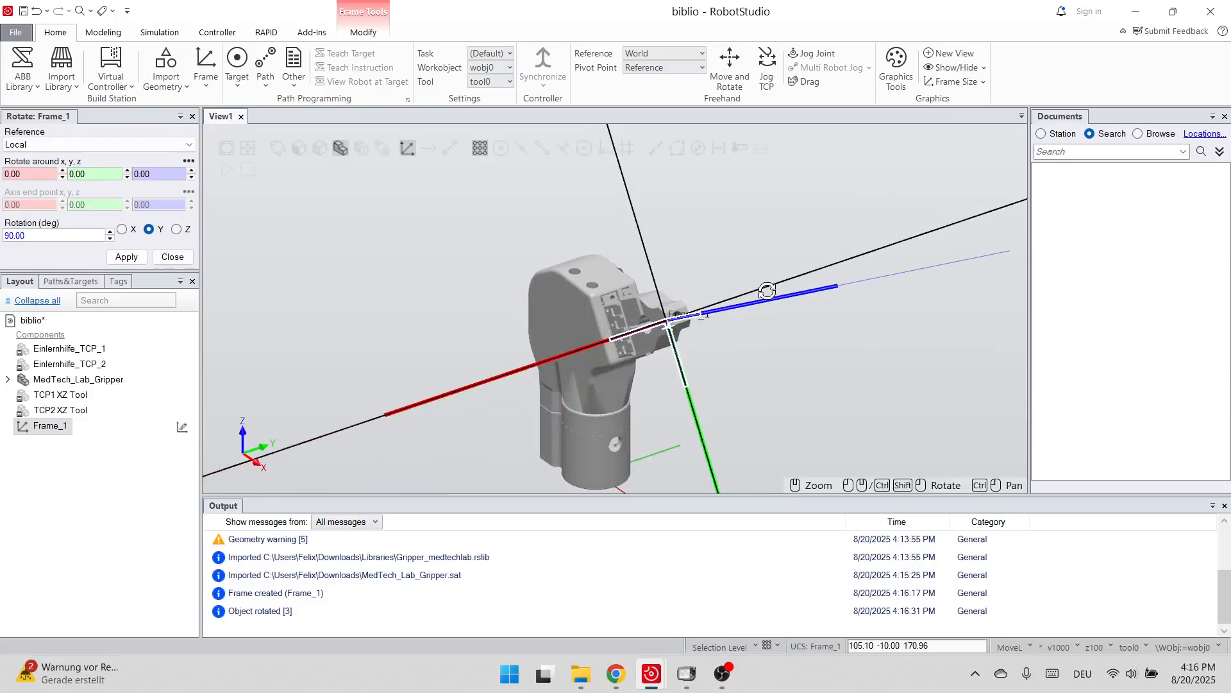
left_click(177, 229)
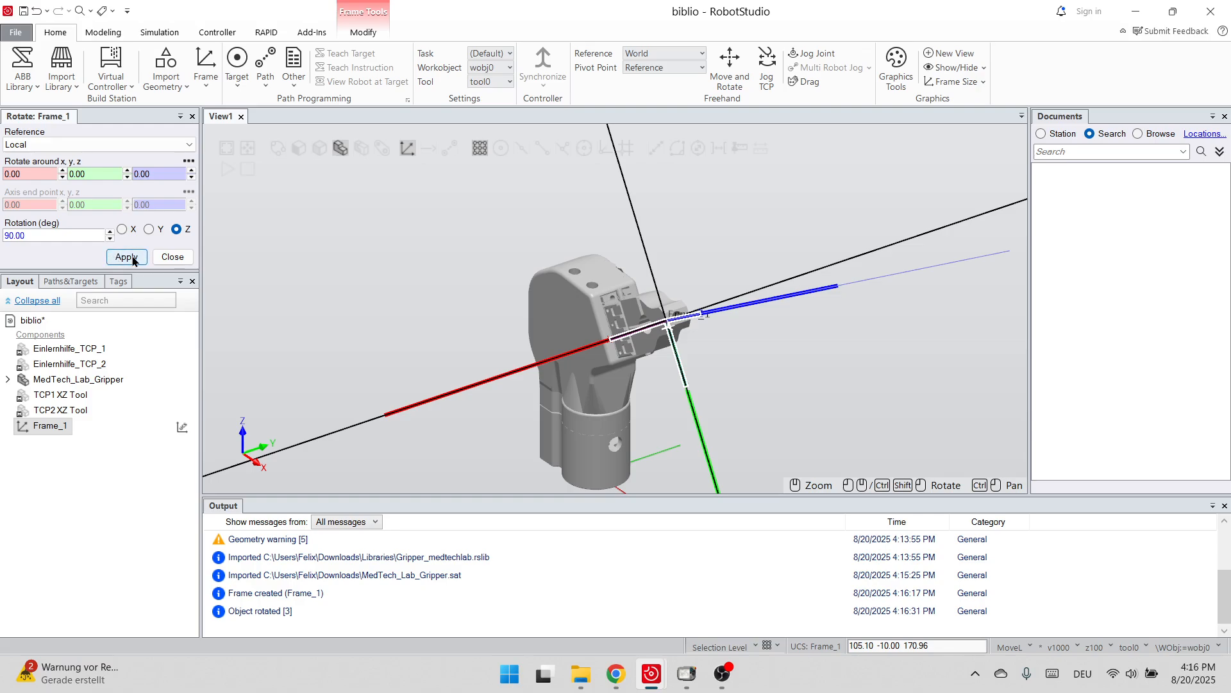
left_click(126, 257)
left_click(126, 256)
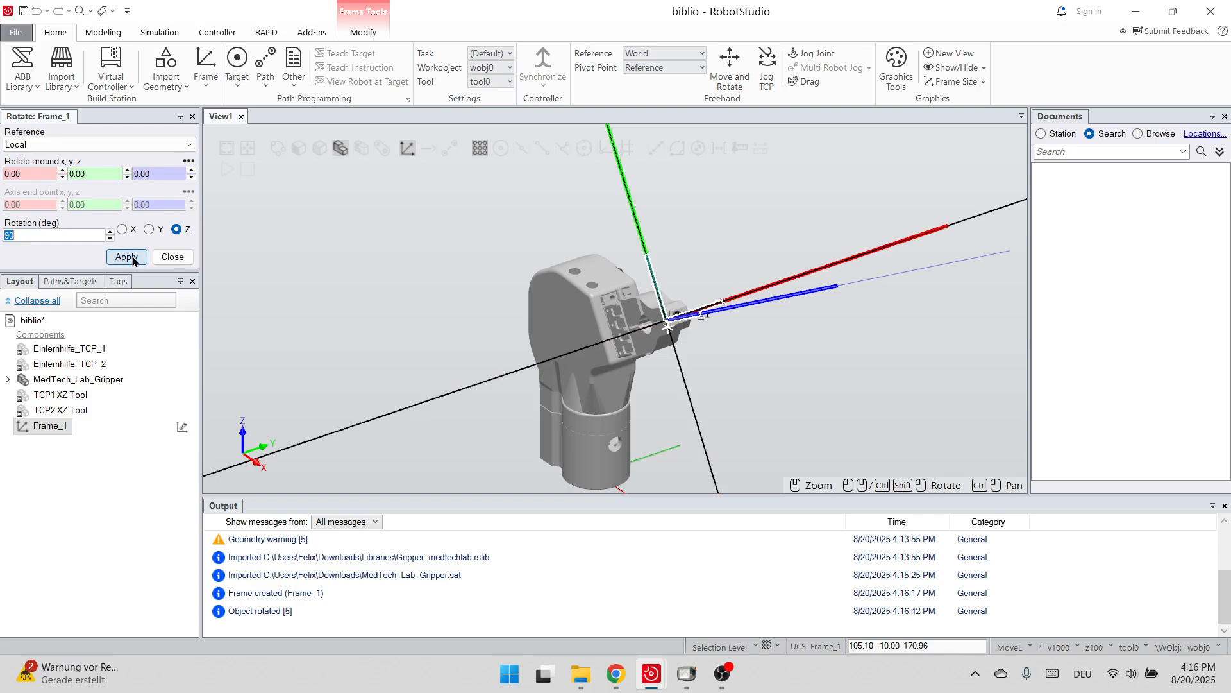
left_click(126, 257)
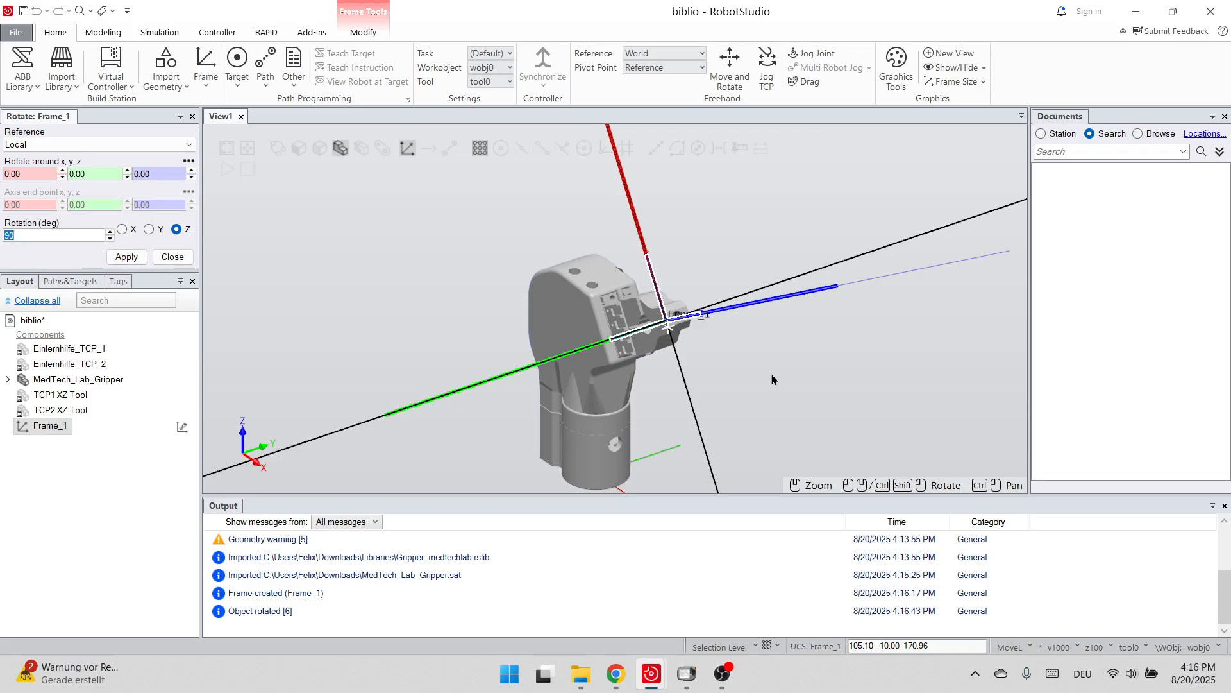
- Measure the point-to-point distance across the width of the gripper's fingertip, starting from the edge where the frame lies
left_click(751, 360)
scroll(731, 315, "up", 5)
left_click_drag(730, 315, 651, 308, "ctrl+shift")
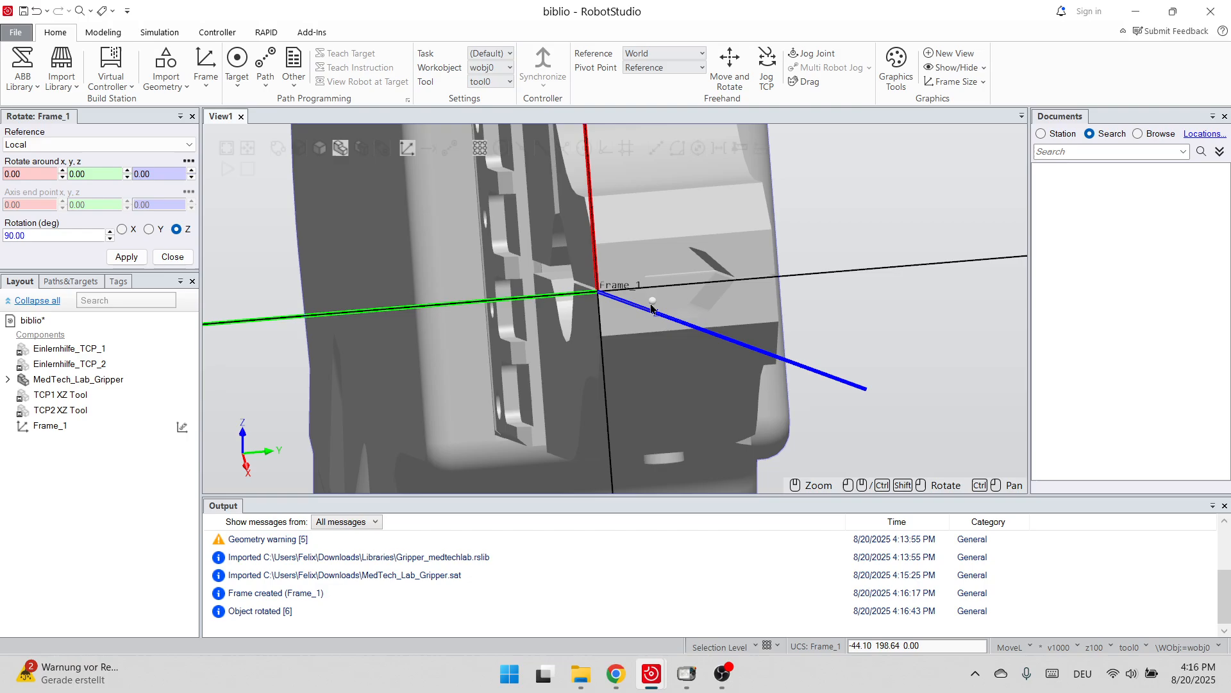
left_click(605, 245)
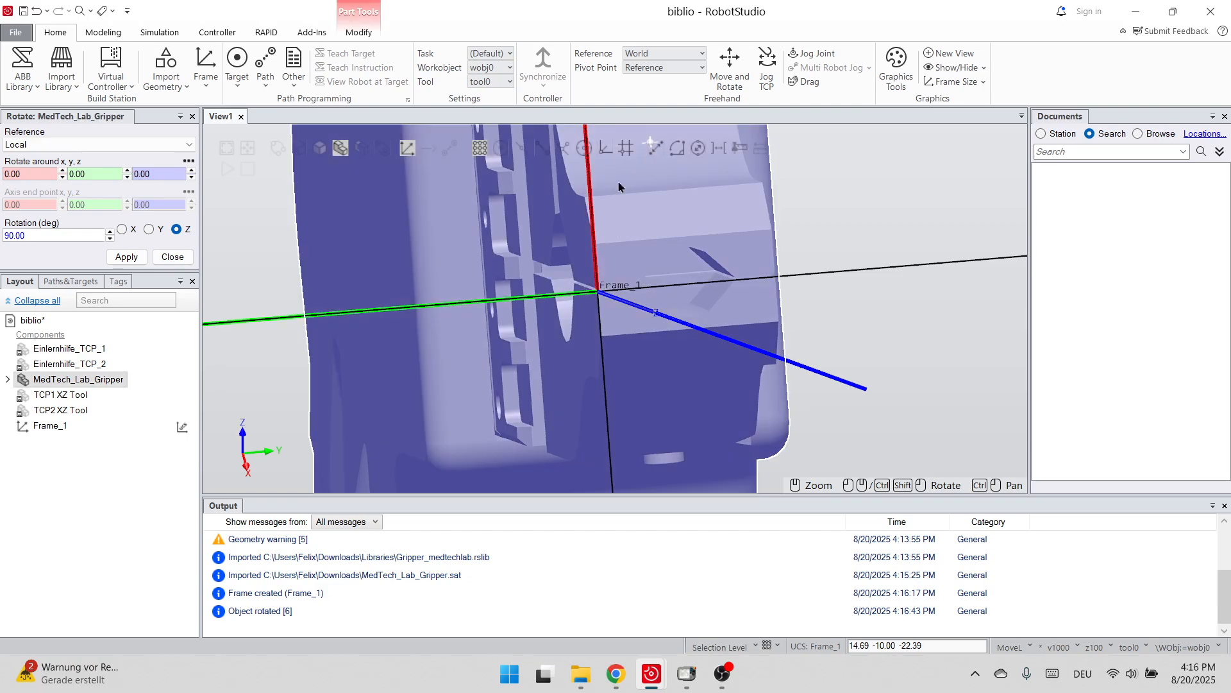
left_click(654, 148)
left_click(635, 233)
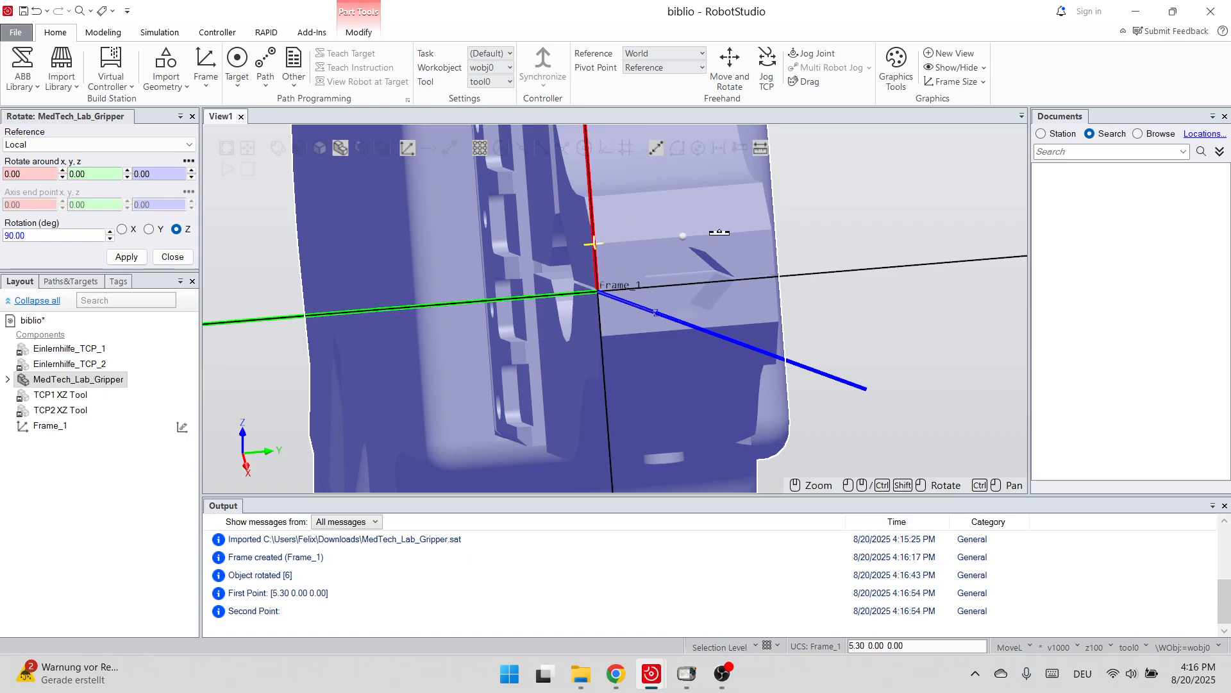
left_click(756, 226)
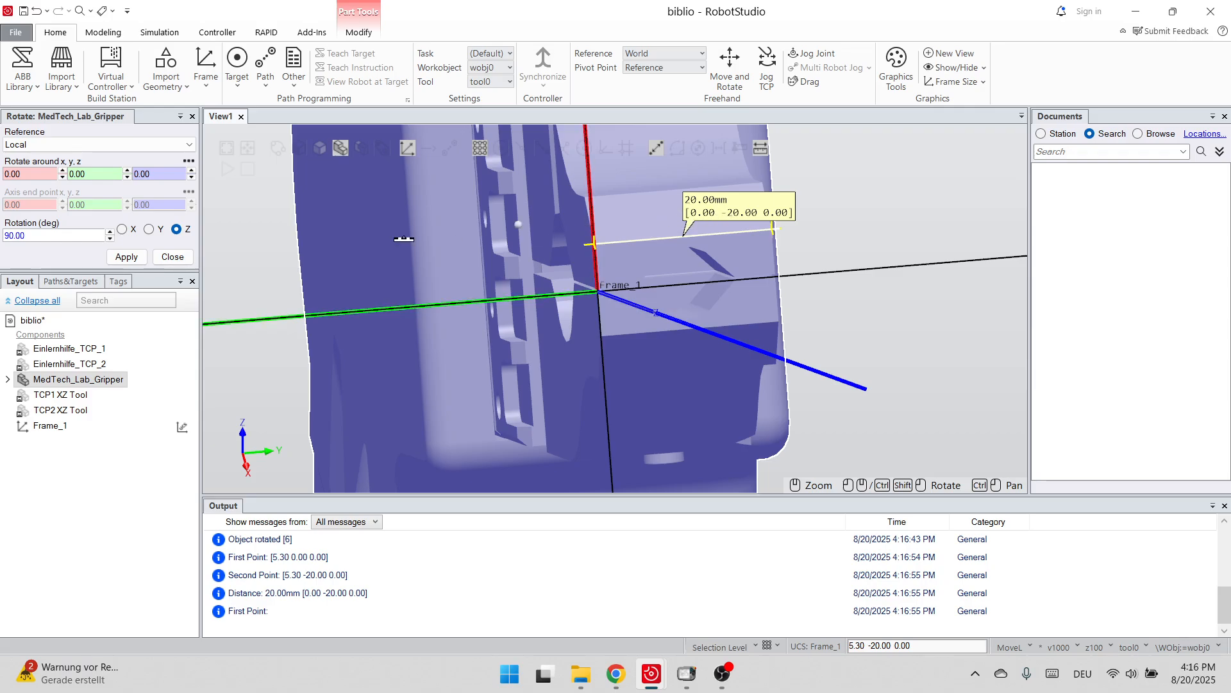
- Set the fingertip frame's local position so it shifts along negative Y to the middle of the fingertip's width
left_click(170, 257)
left_click(50, 260)
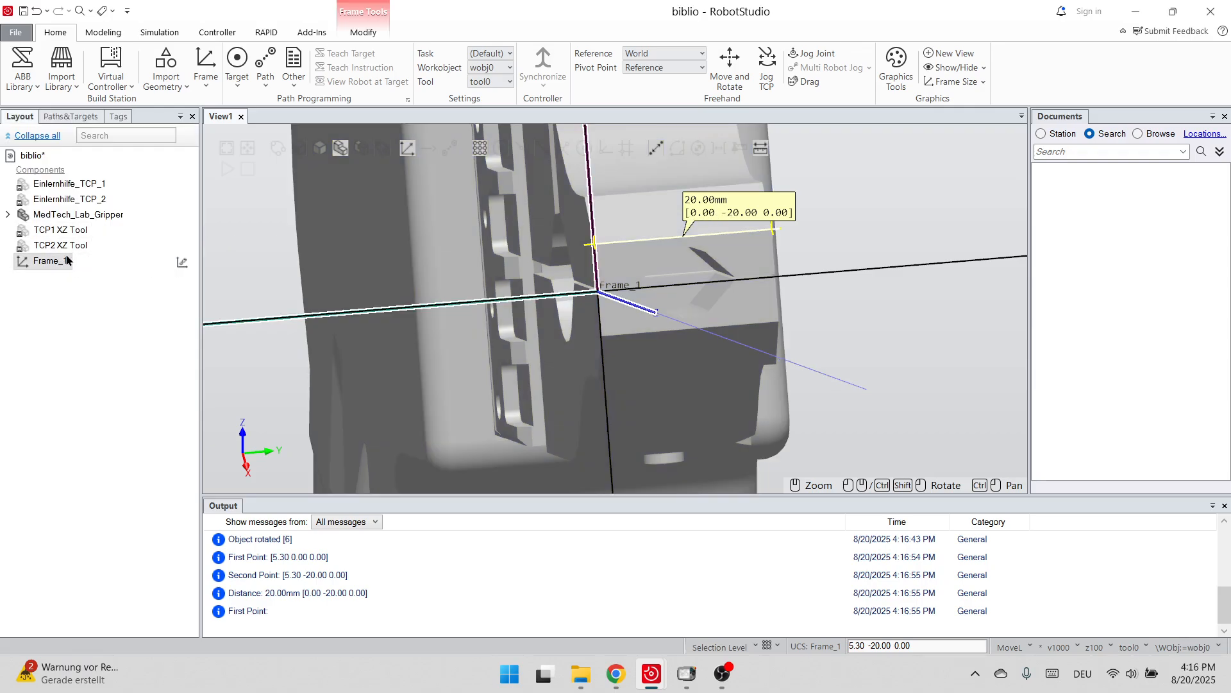
right_click(48, 268)
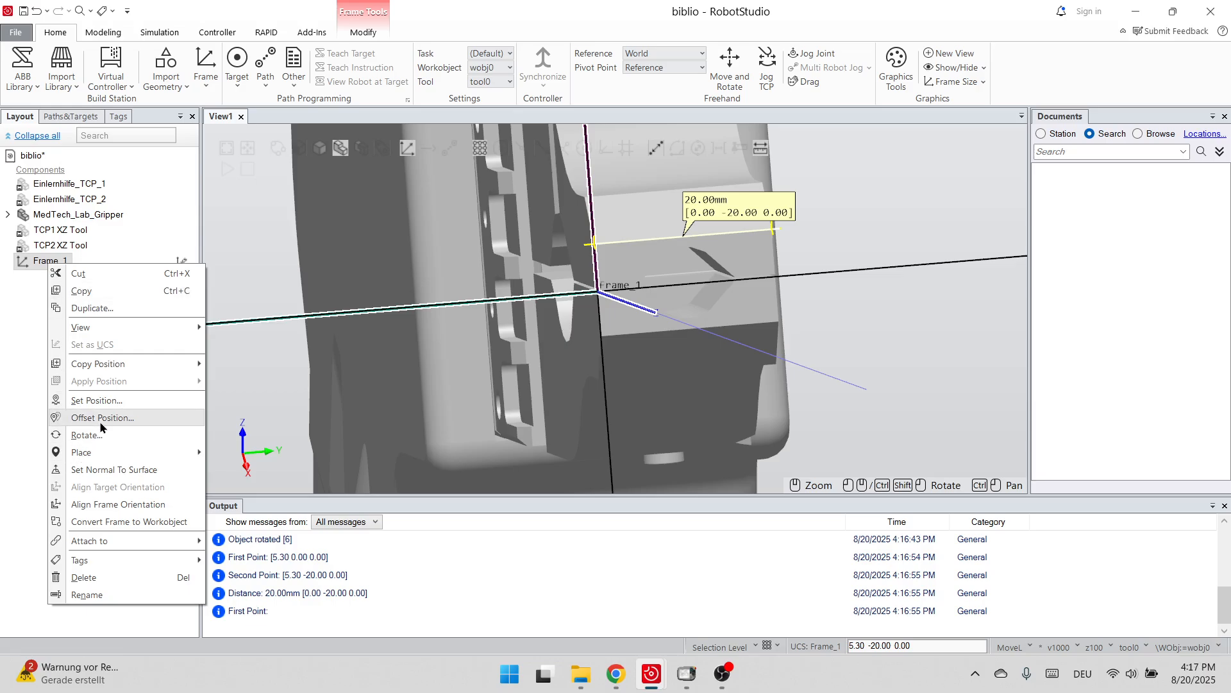
left_click(96, 400)
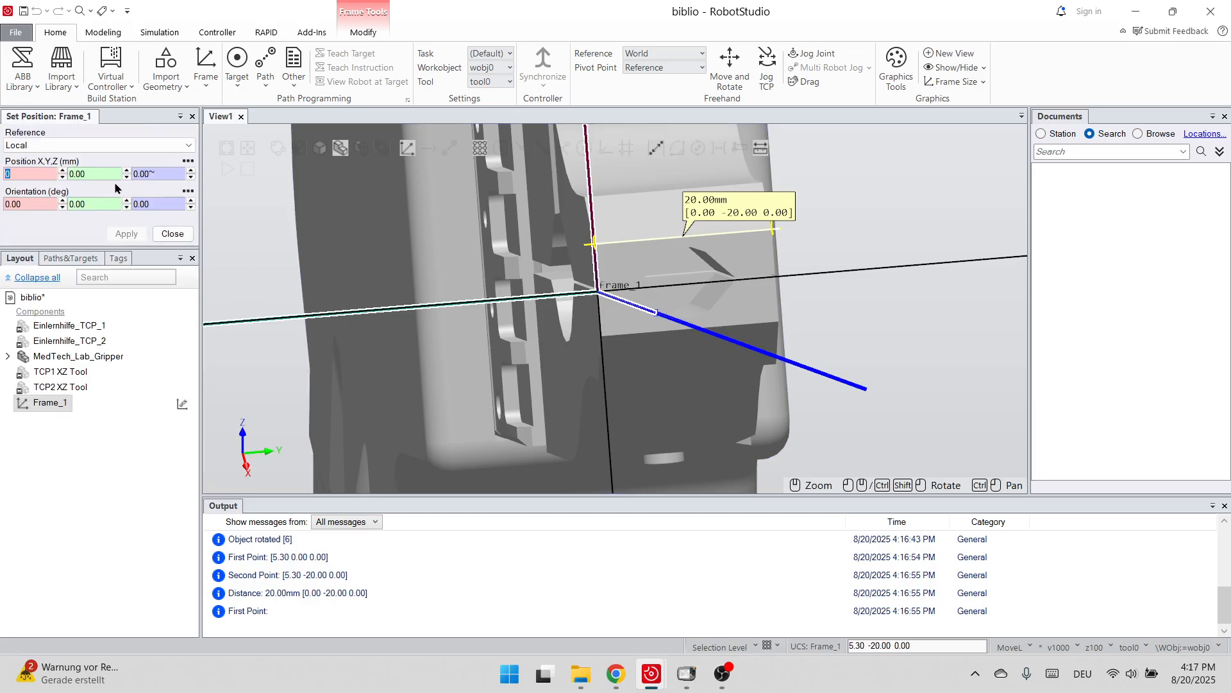
left_click(108, 173)
type("00")
left_click(127, 233)
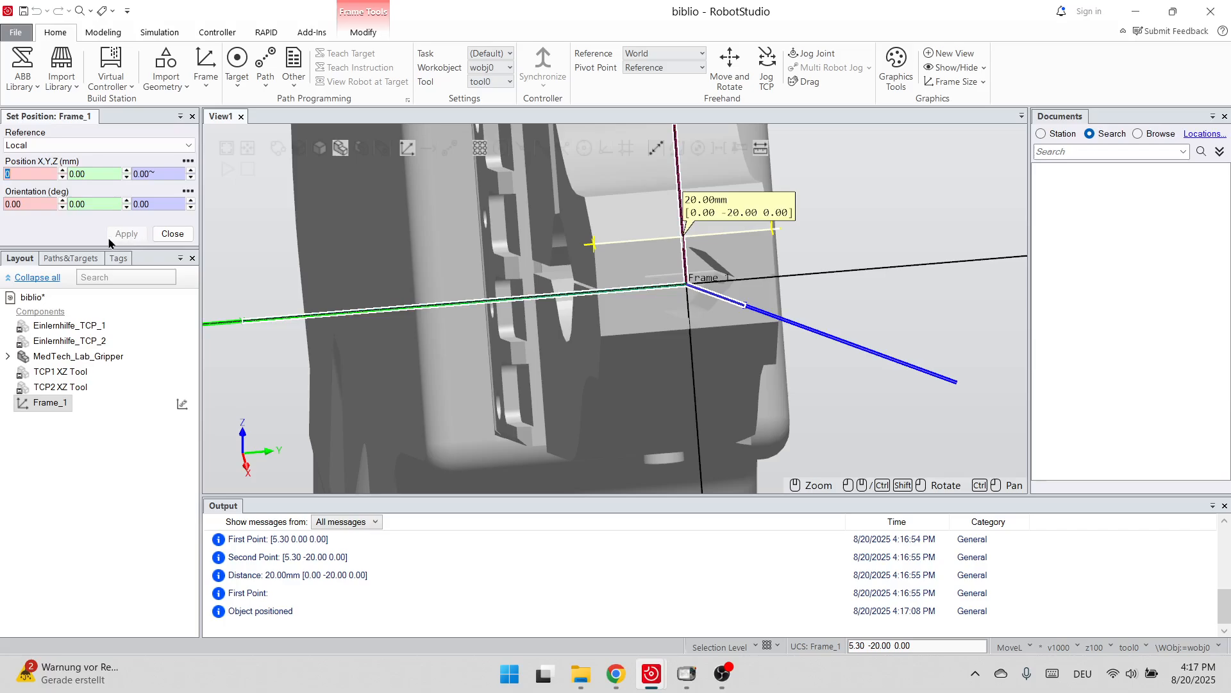
left_click(882, 309)
scroll(813, 299, "up", 7)
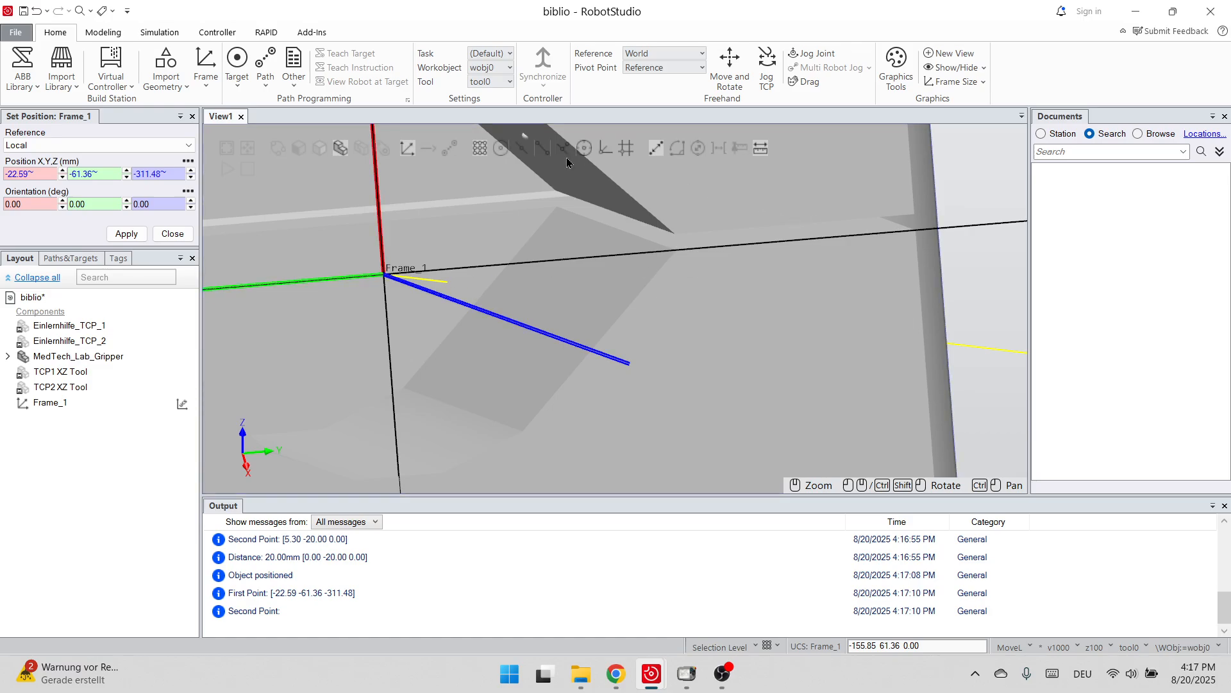
- Measure the point-to-point distance across the gap between the two gripper fingertips beside the fingertip frame
left_click(677, 247)
left_click(676, 247)
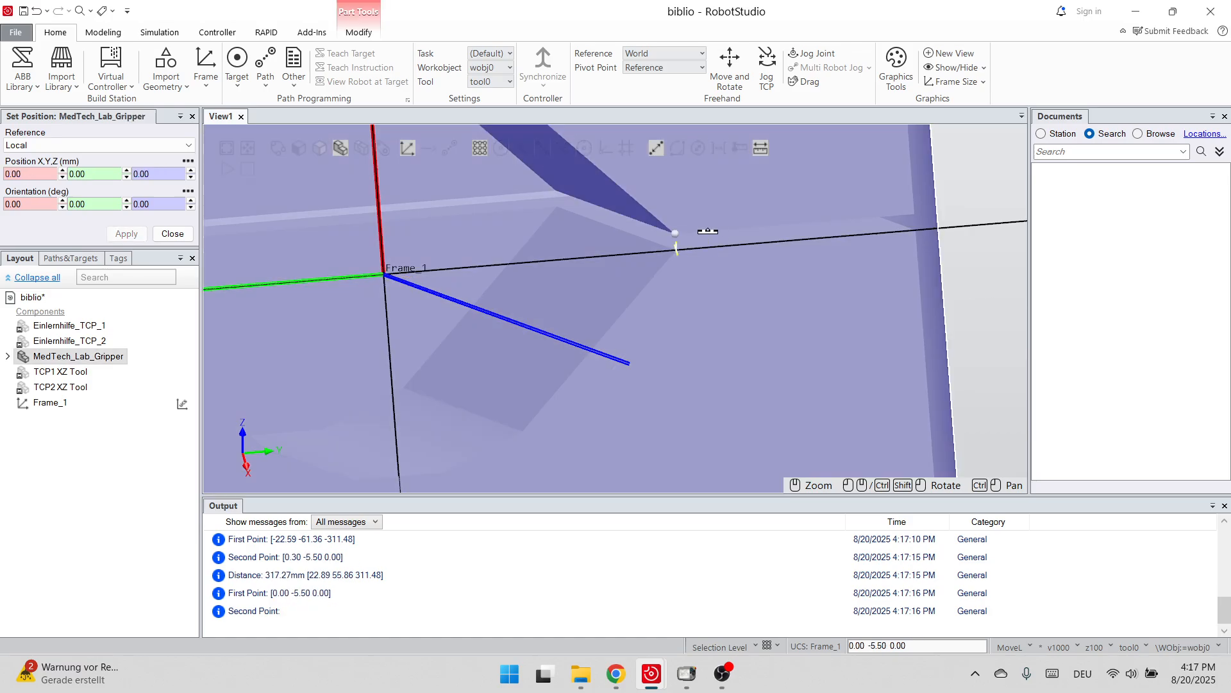
left_click(676, 247)
left_click(677, 247)
left_click(676, 247)
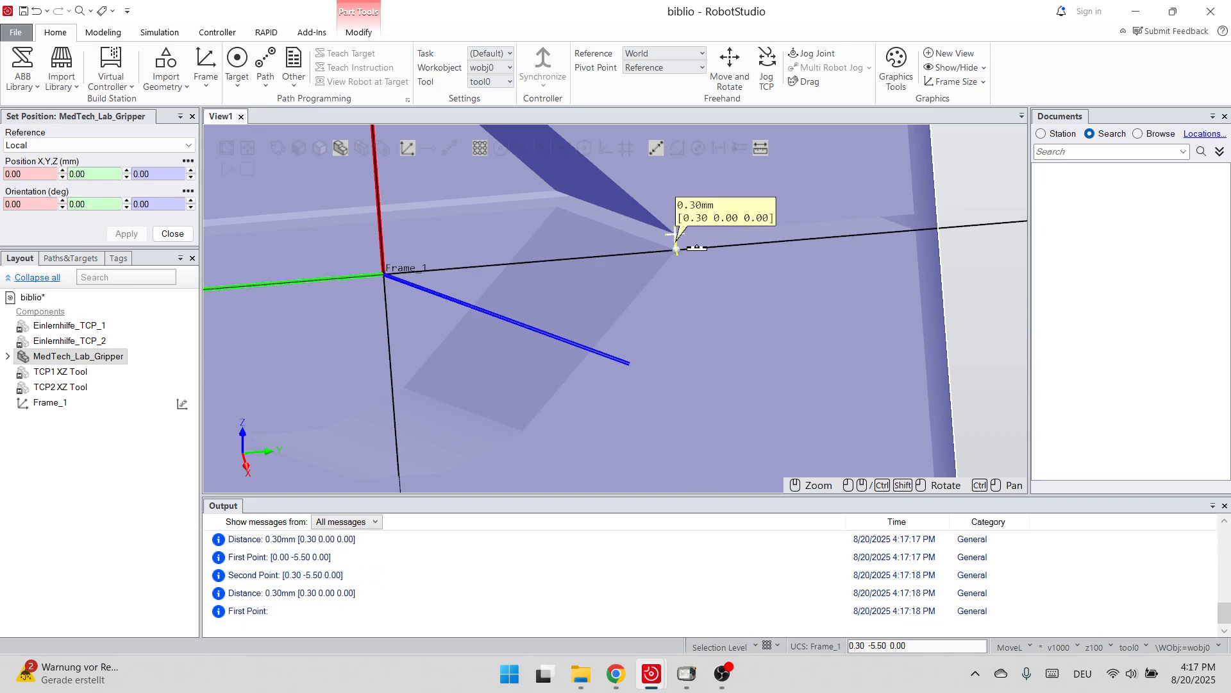
scroll(432, 335, "down", 2)
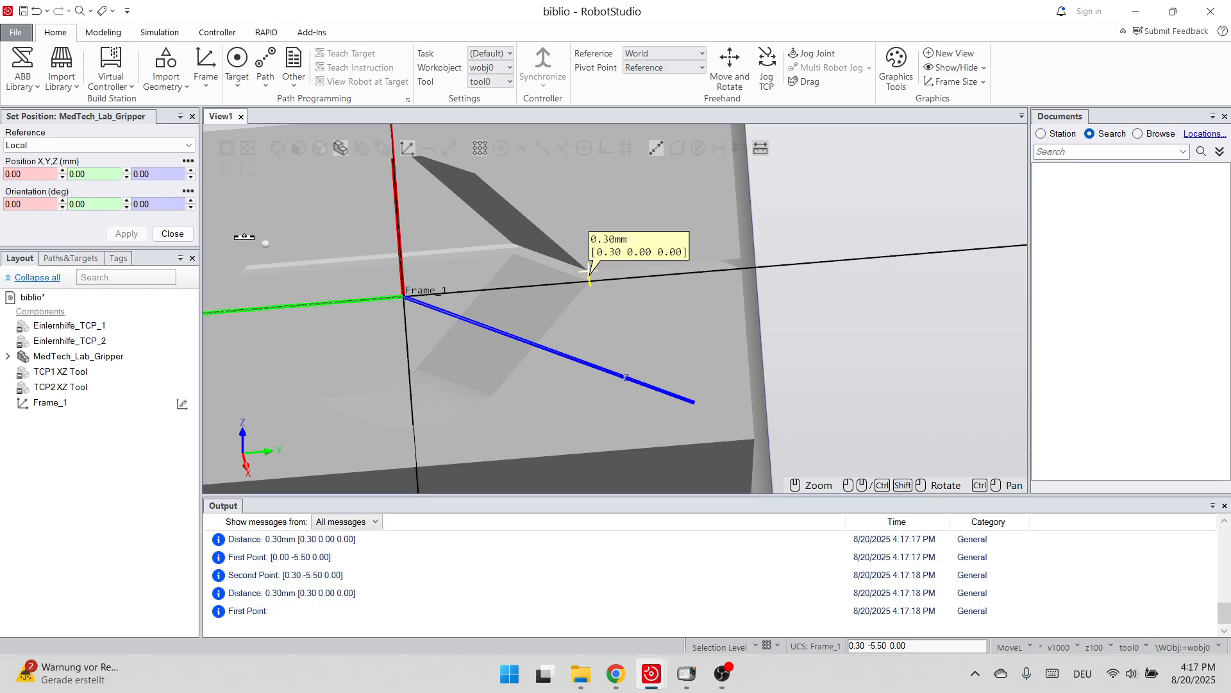
left_click(160, 237)
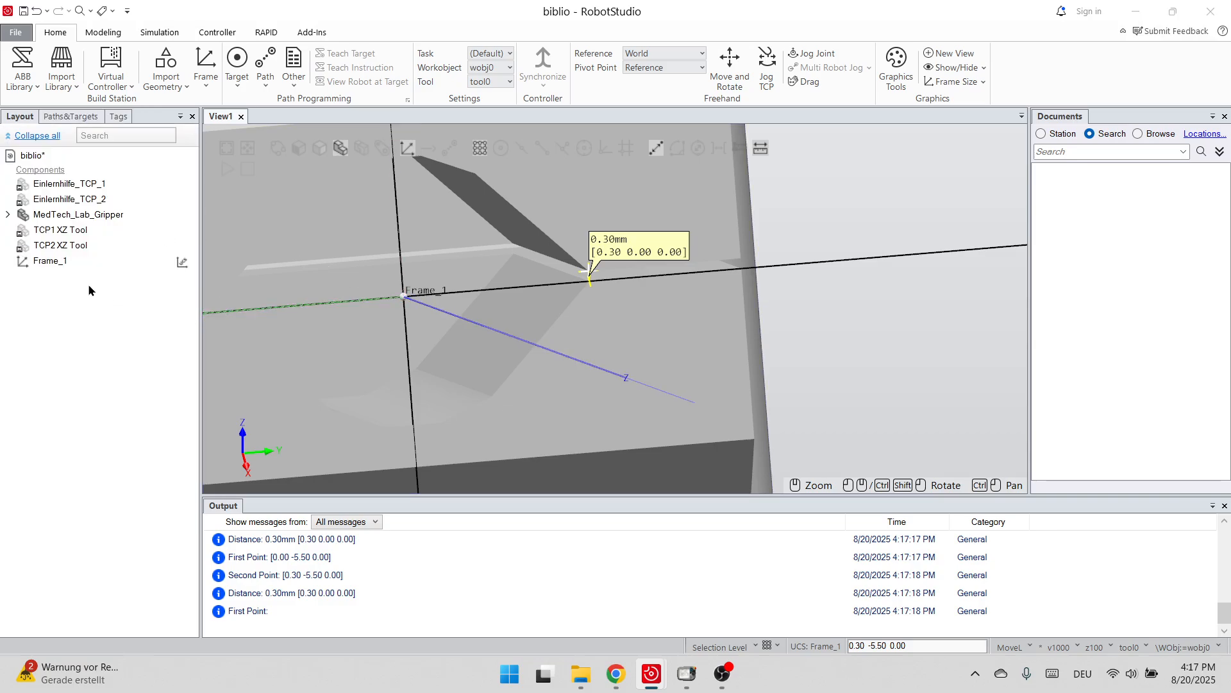
- Offset the first fingertip frame by 0.15 mm along its local X axis
left_click(49, 260)
right_click(47, 262)
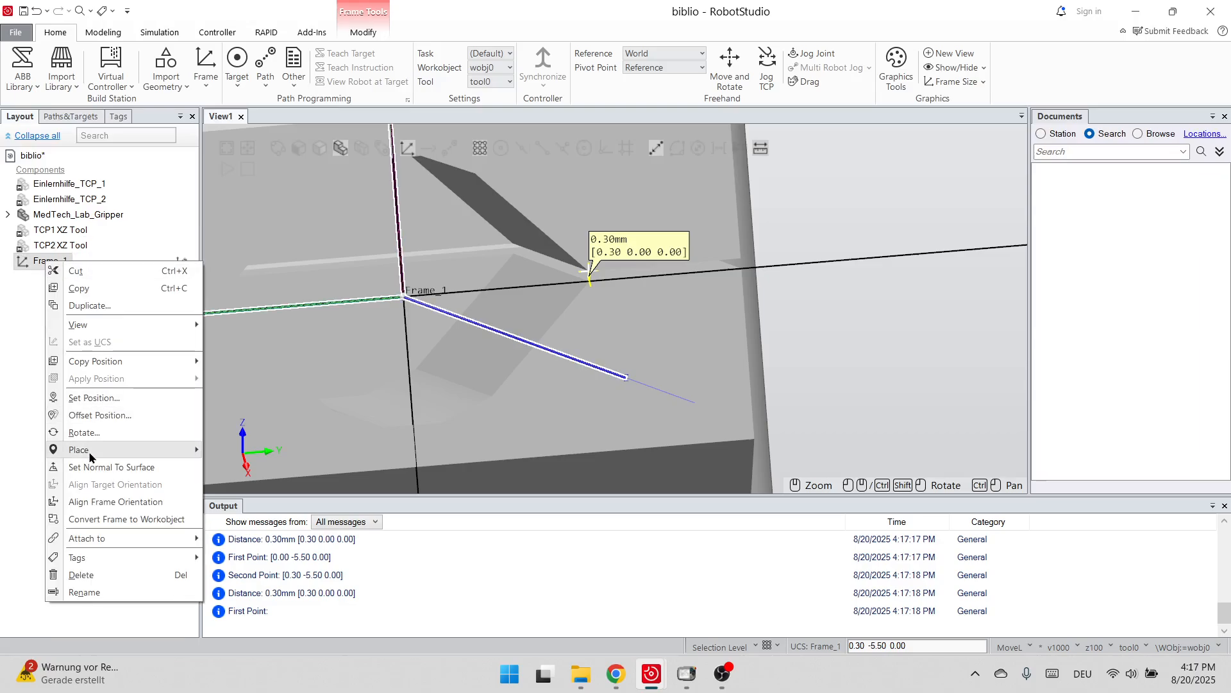
left_click(98, 417)
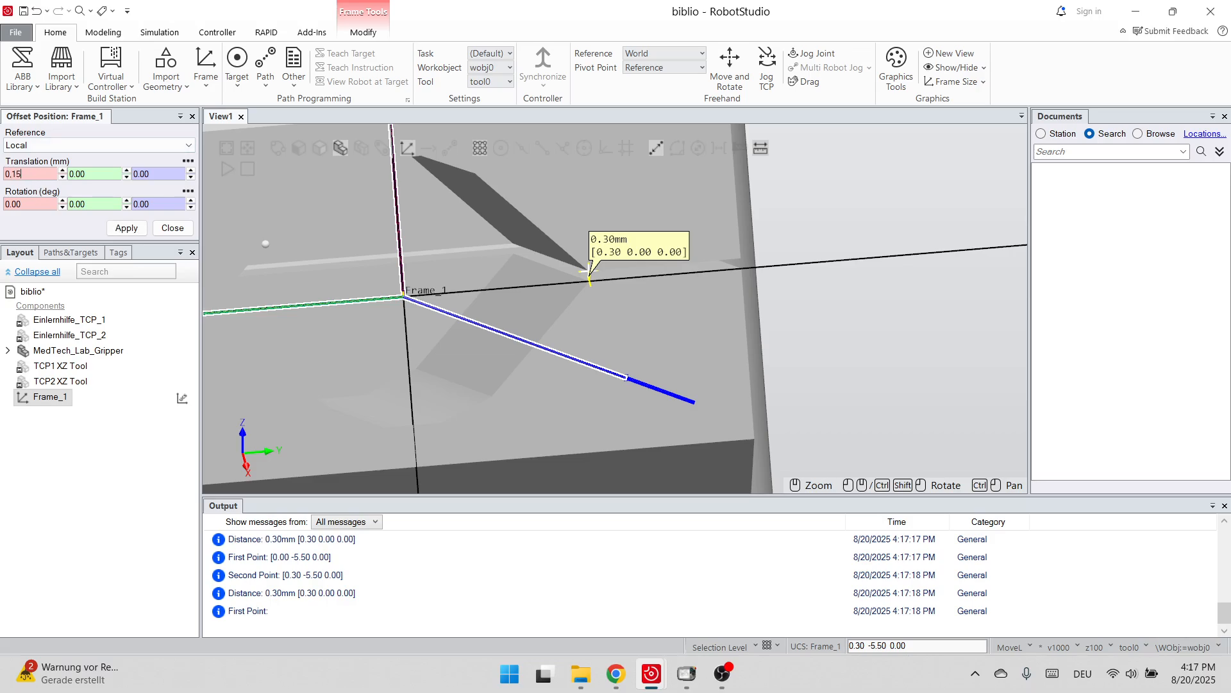
left_click(126, 228)
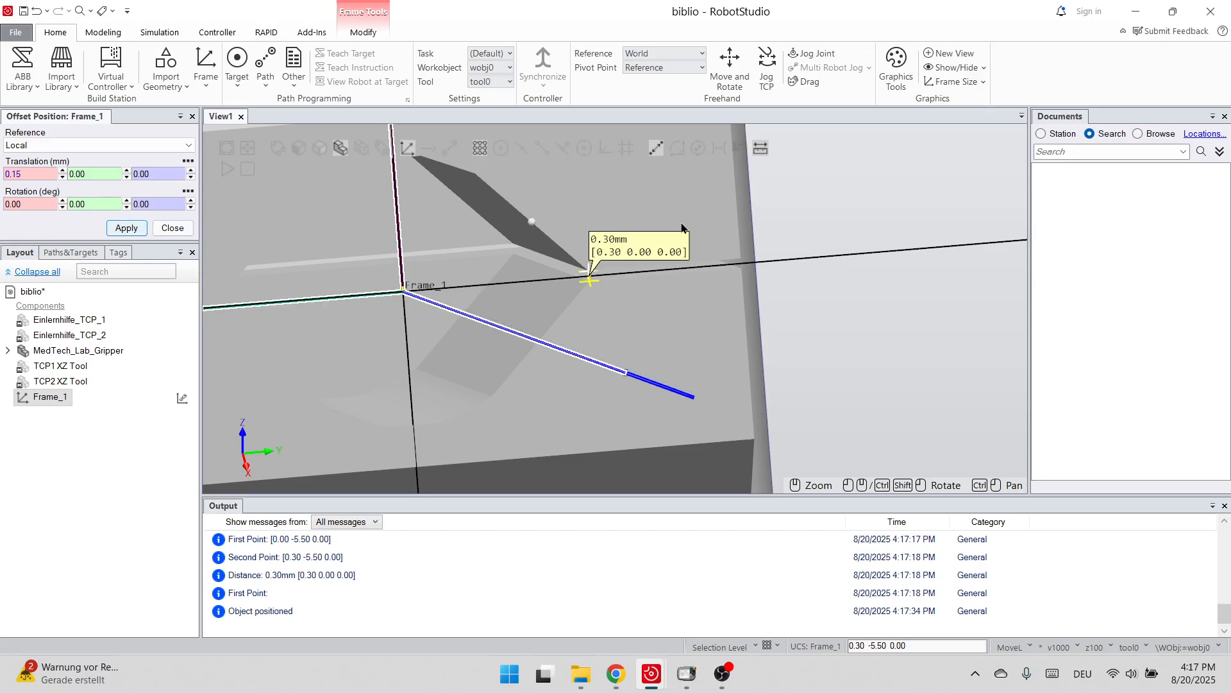
left_click(180, 232)
- Create a three-point UCS frame with X through the lower fingertip's inner and outer corners and Y toward that finger's inner corner at the jaw opening
scroll(607, 341, "down", 4)
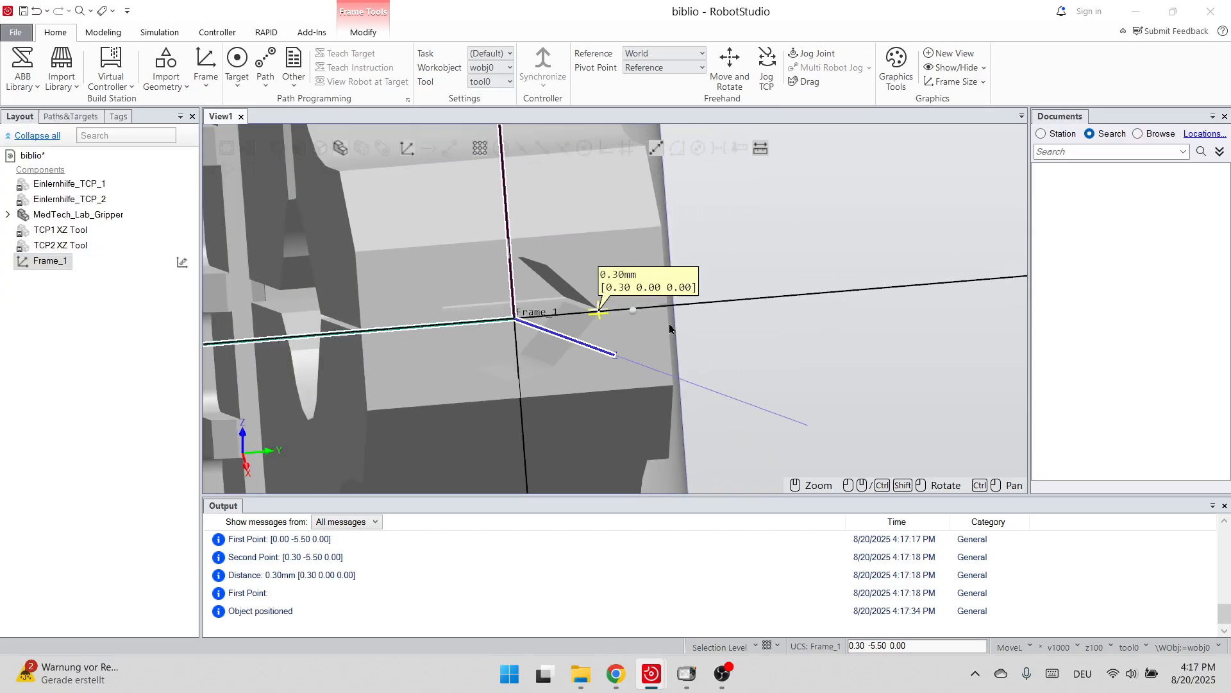
left_click(735, 298)
scroll(695, 319, "down", 5)
left_click_drag(749, 299, 638, 250, "ctrl+shift")
scroll(633, 327, "up", 5)
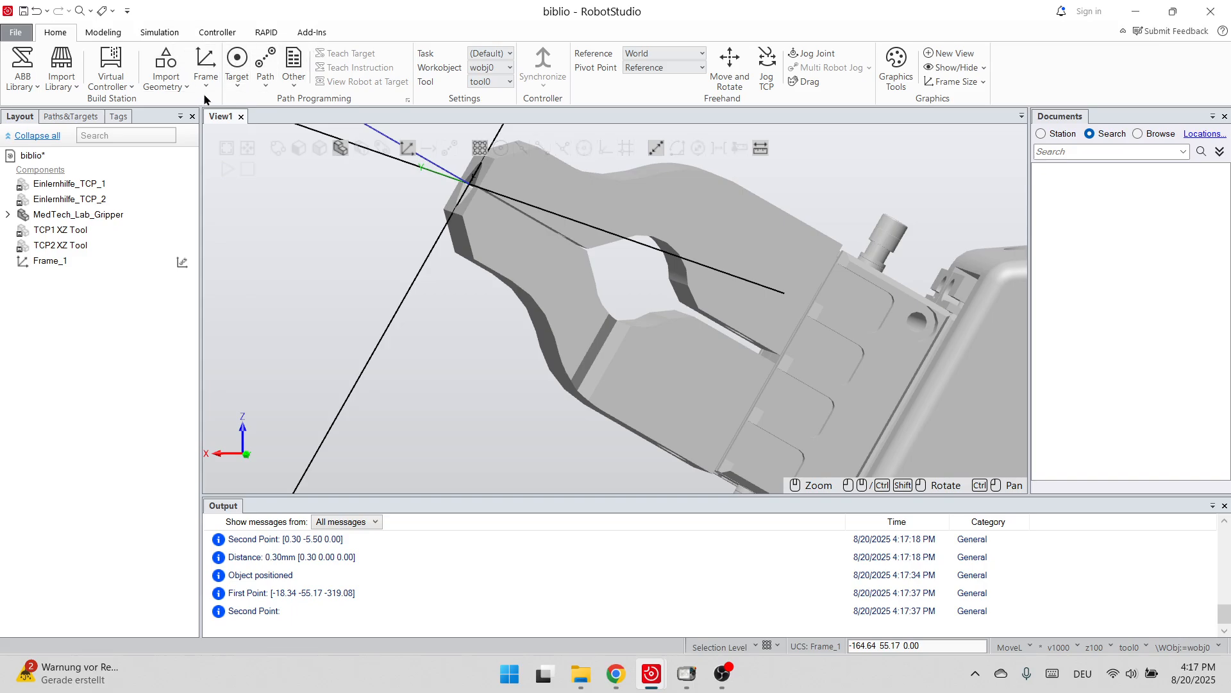
left_click(206, 76)
left_click(277, 151)
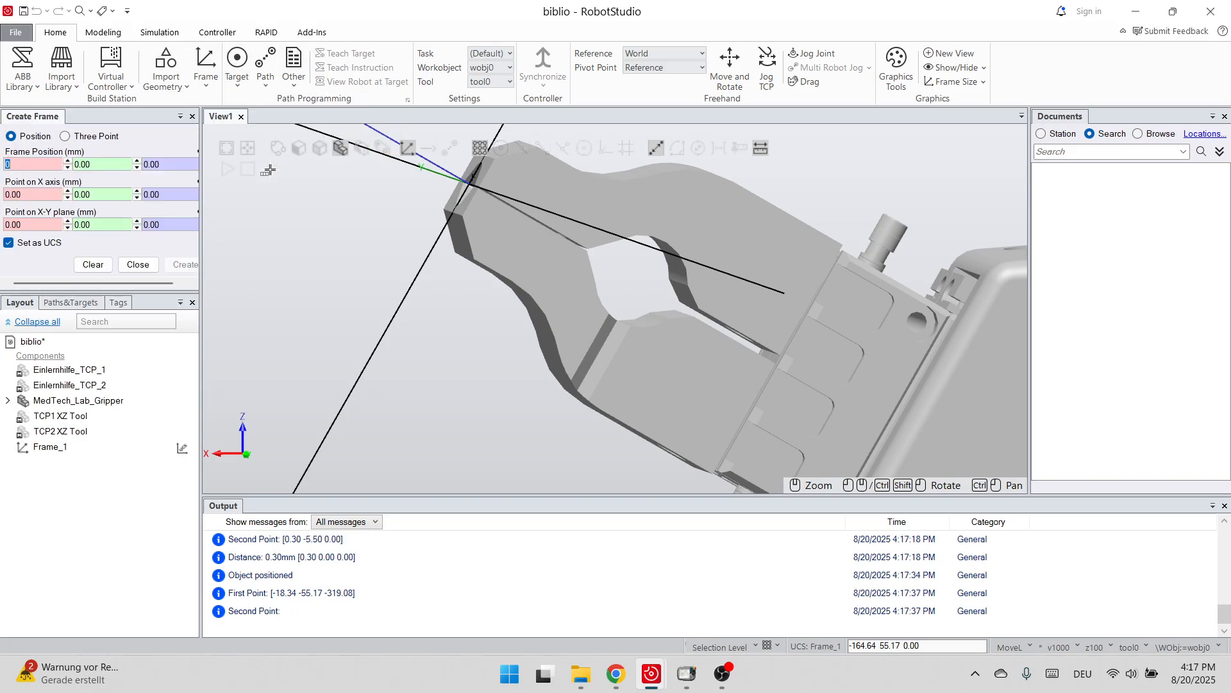
left_click(96, 137)
scroll(539, 213, "up", 4)
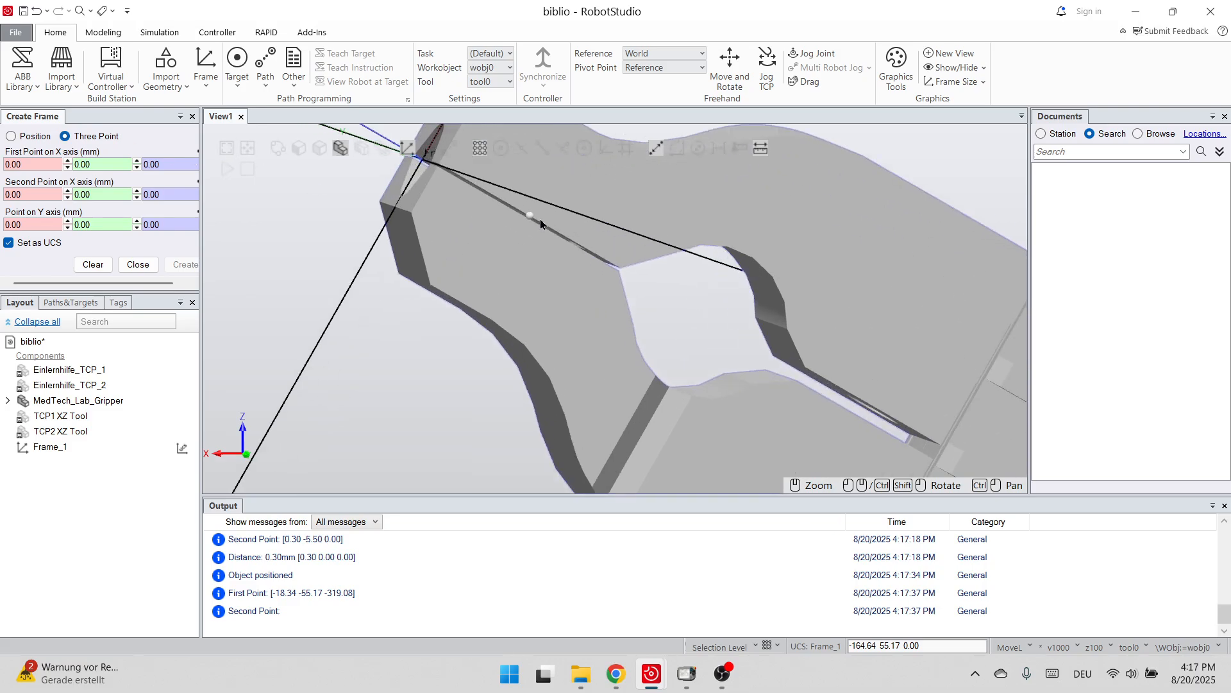
scroll(540, 215, "down", 3)
scroll(532, 187, "up", 4)
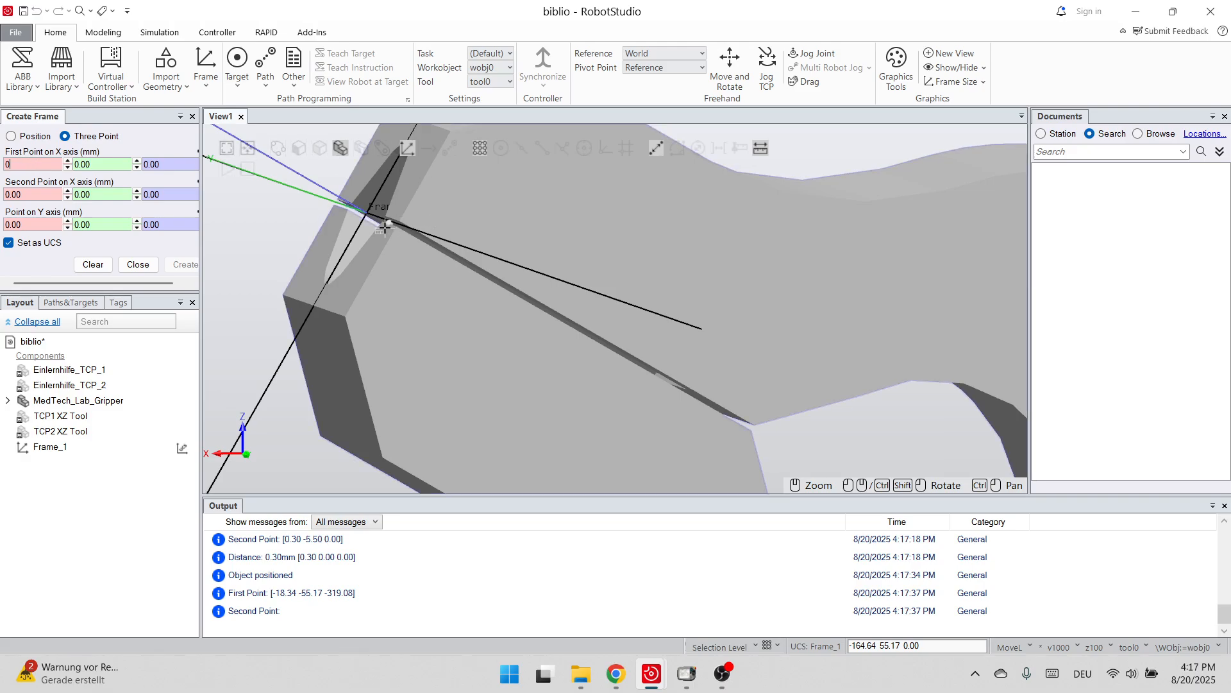
left_click(395, 226)
left_click(346, 315)
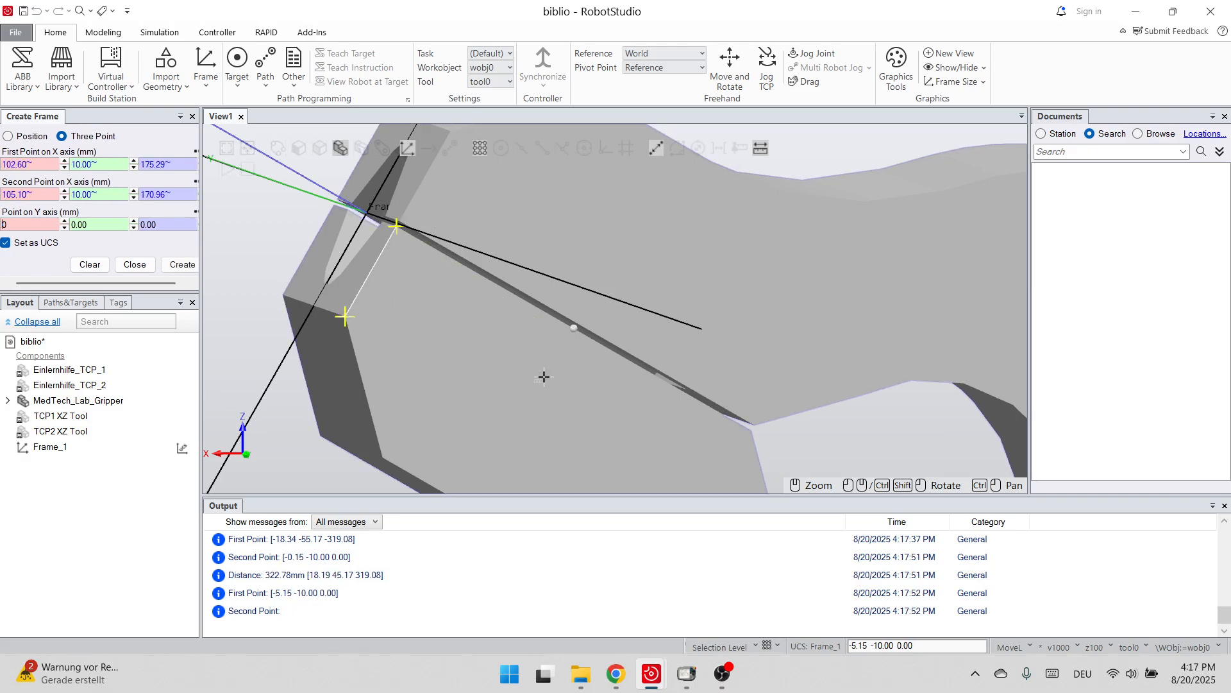
left_click(751, 429)
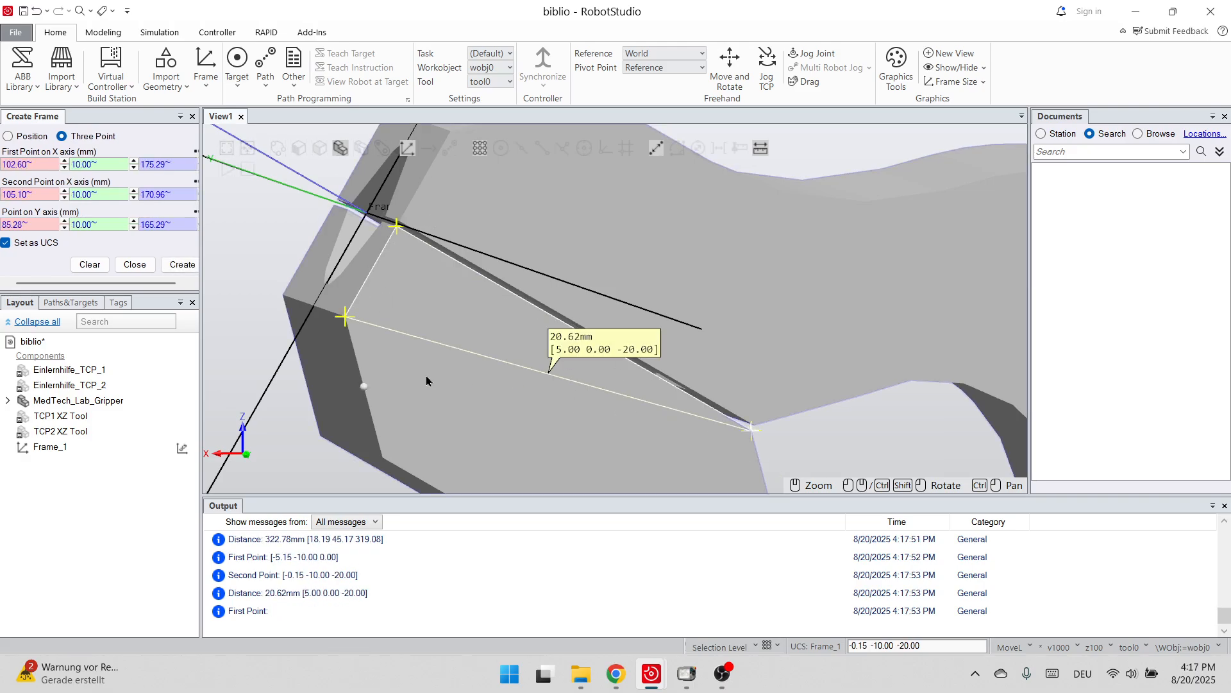
left_click(184, 268)
- Examine the new frame's placement and axis directions at the gripper fingertips from several distances and angles
scroll(422, 299, "down", 3)
left_click_drag(397, 314, 486, 300, "ctrl+shift")
scroll(478, 276, "up", 3)
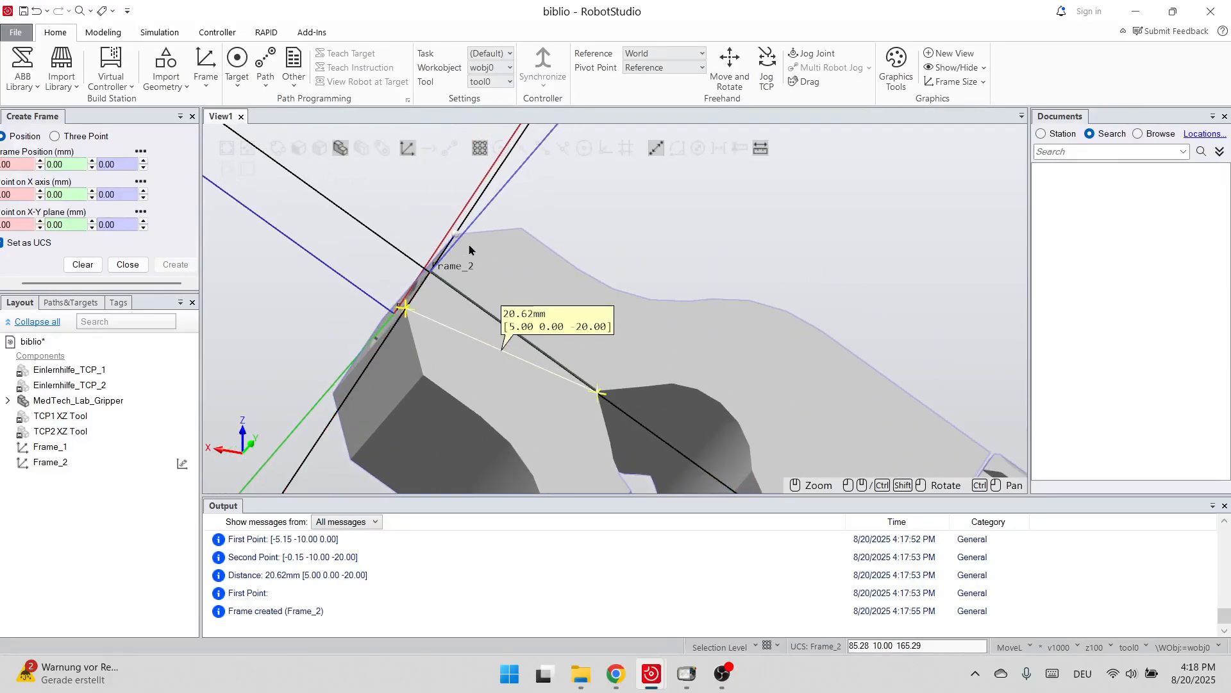
scroll(459, 226, "up", 1)
scroll(461, 227, "down", 6)
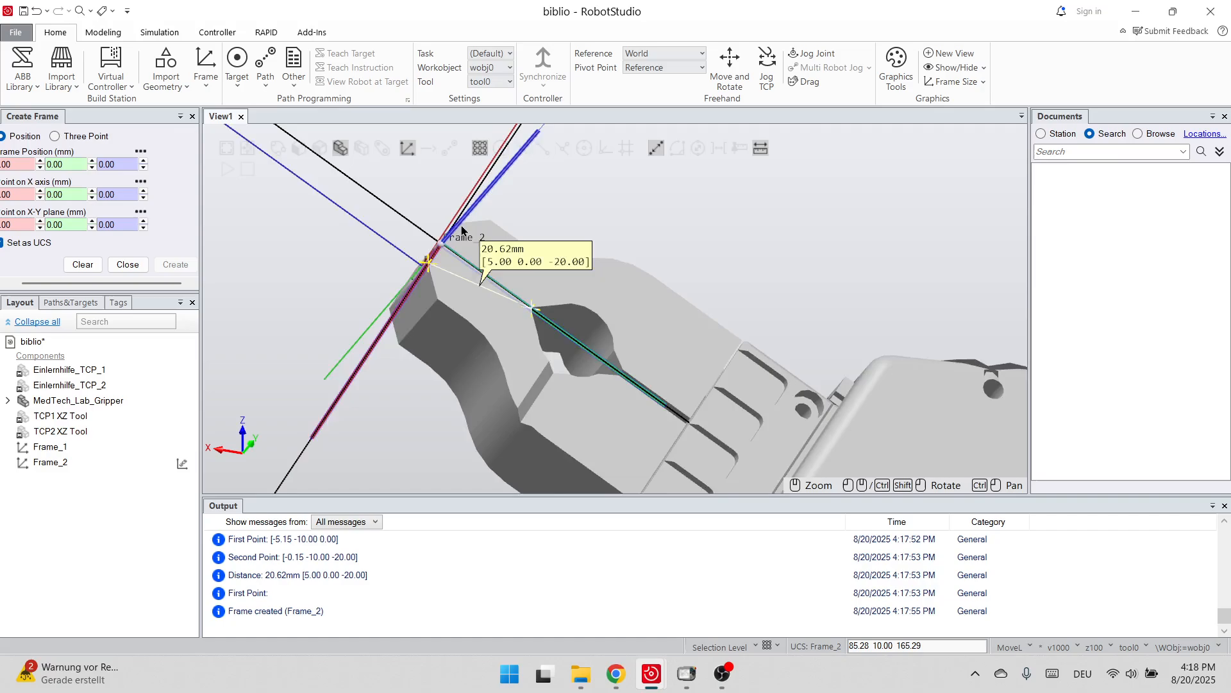
scroll(482, 215, "up", 3)
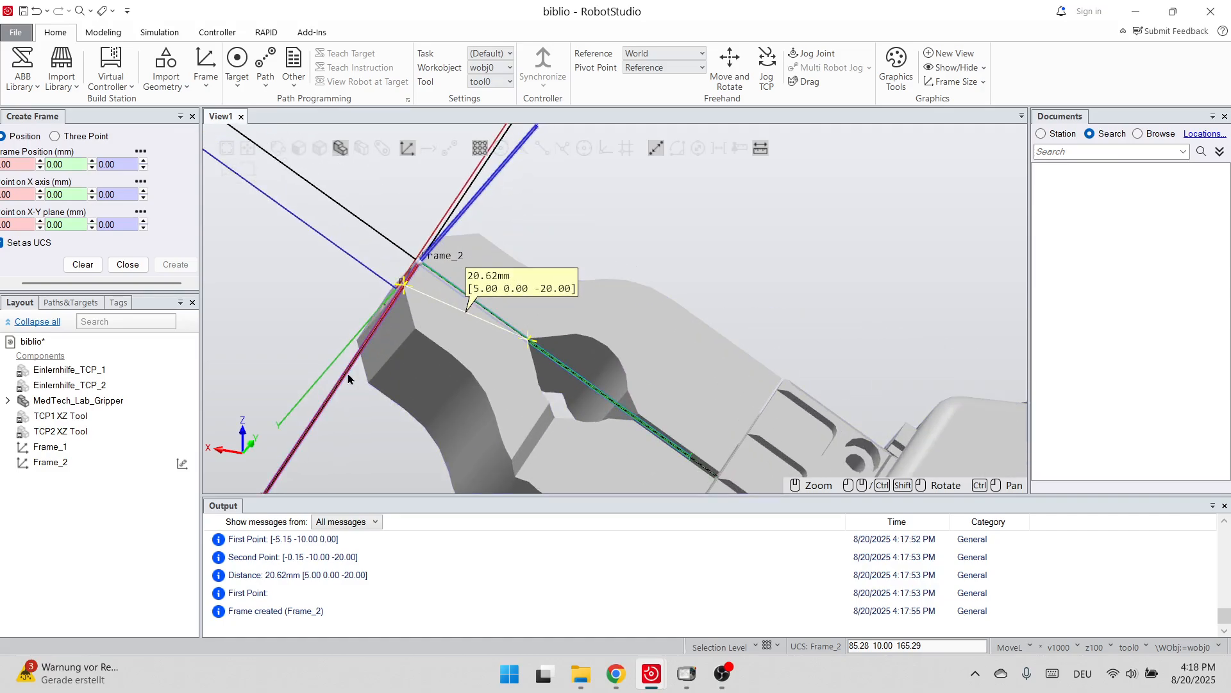
scroll(542, 449, "up", 4)
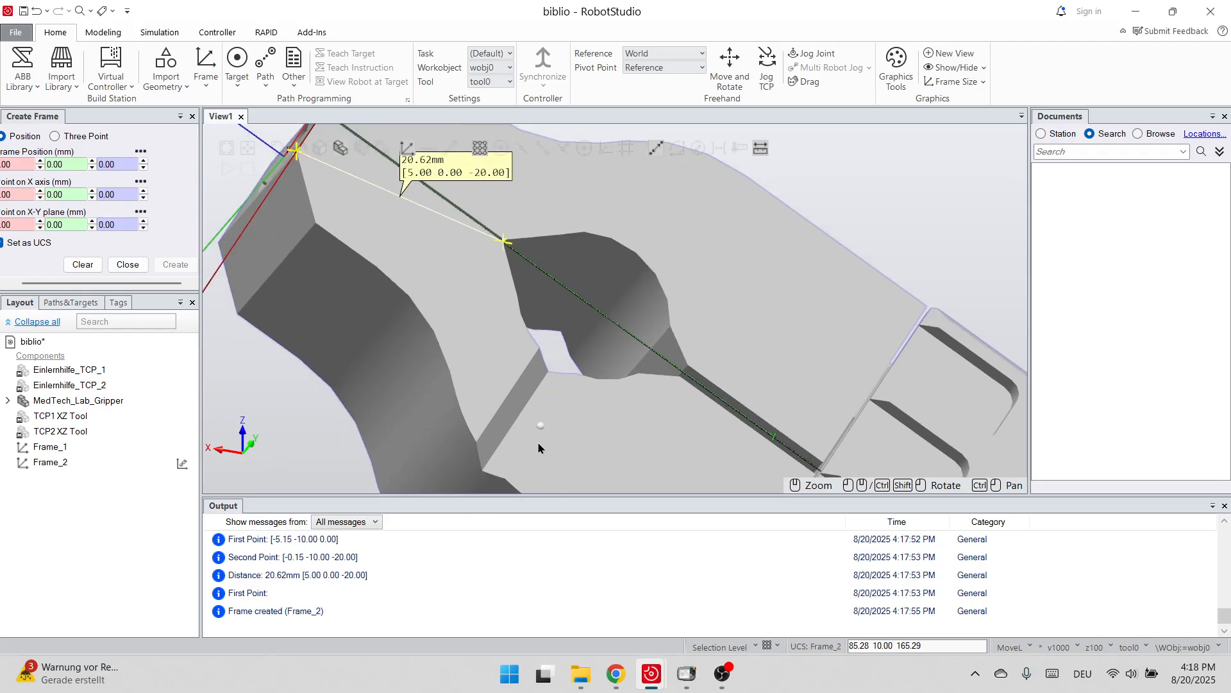
scroll(548, 345, "down", 4)
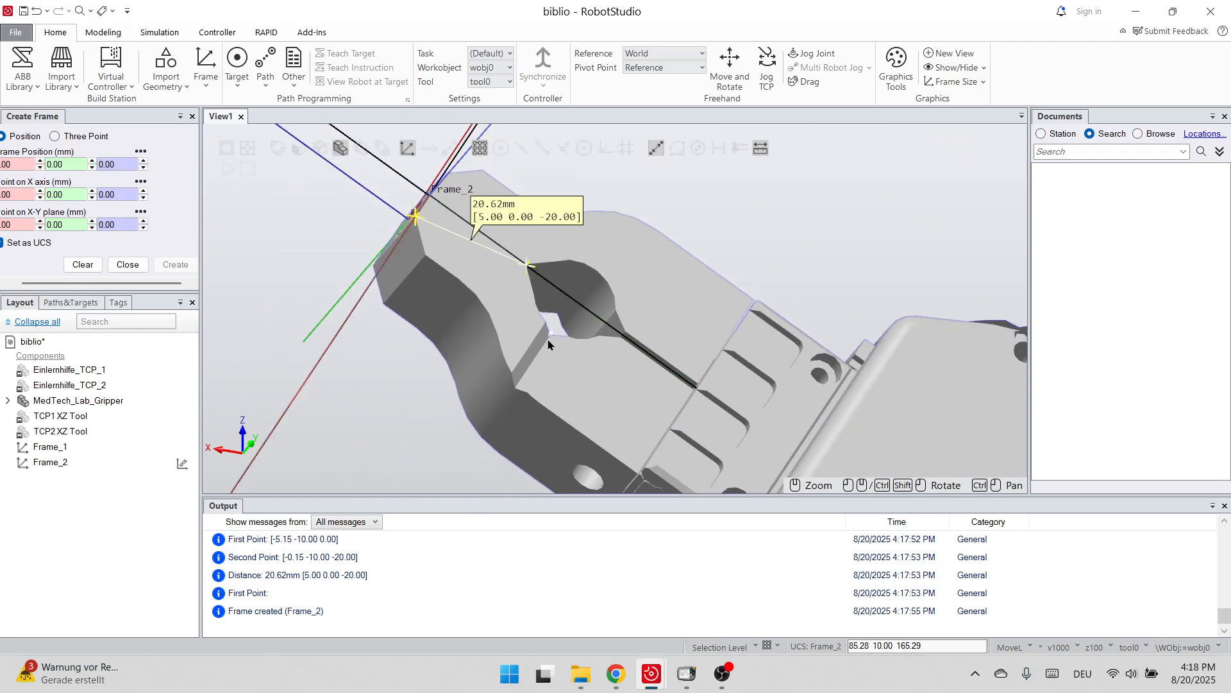
scroll(528, 313, "up", 4)
scroll(512, 357, "down", 4)
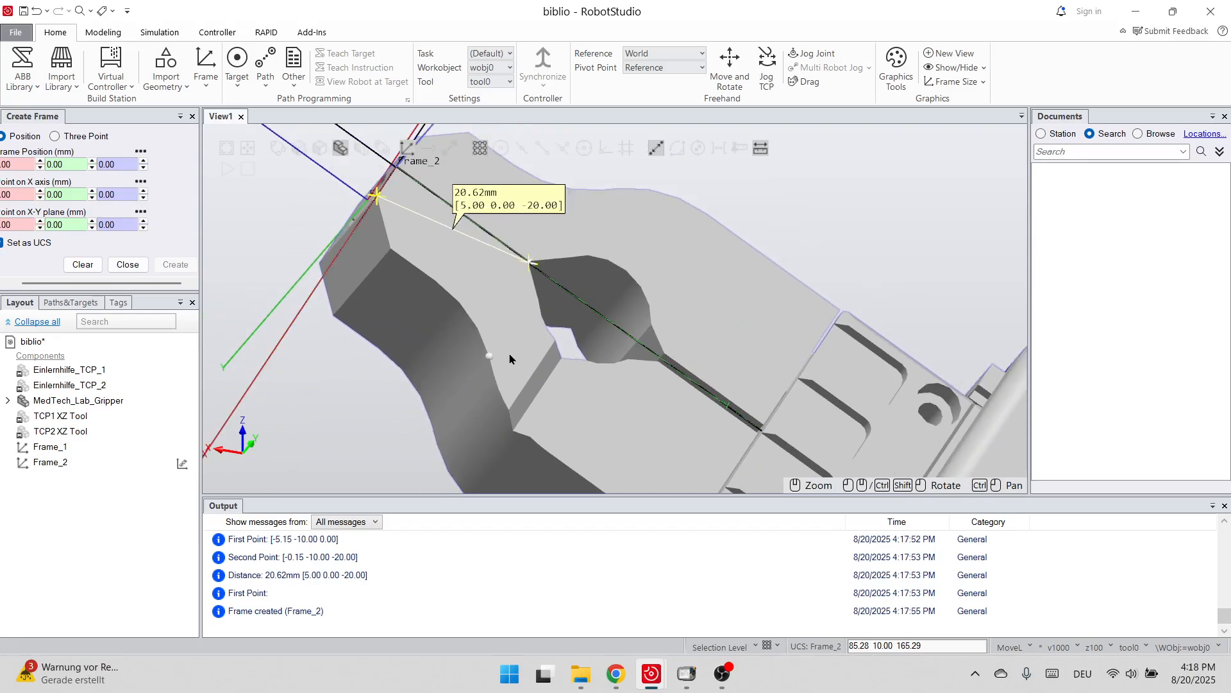
scroll(457, 234, "up", 6)
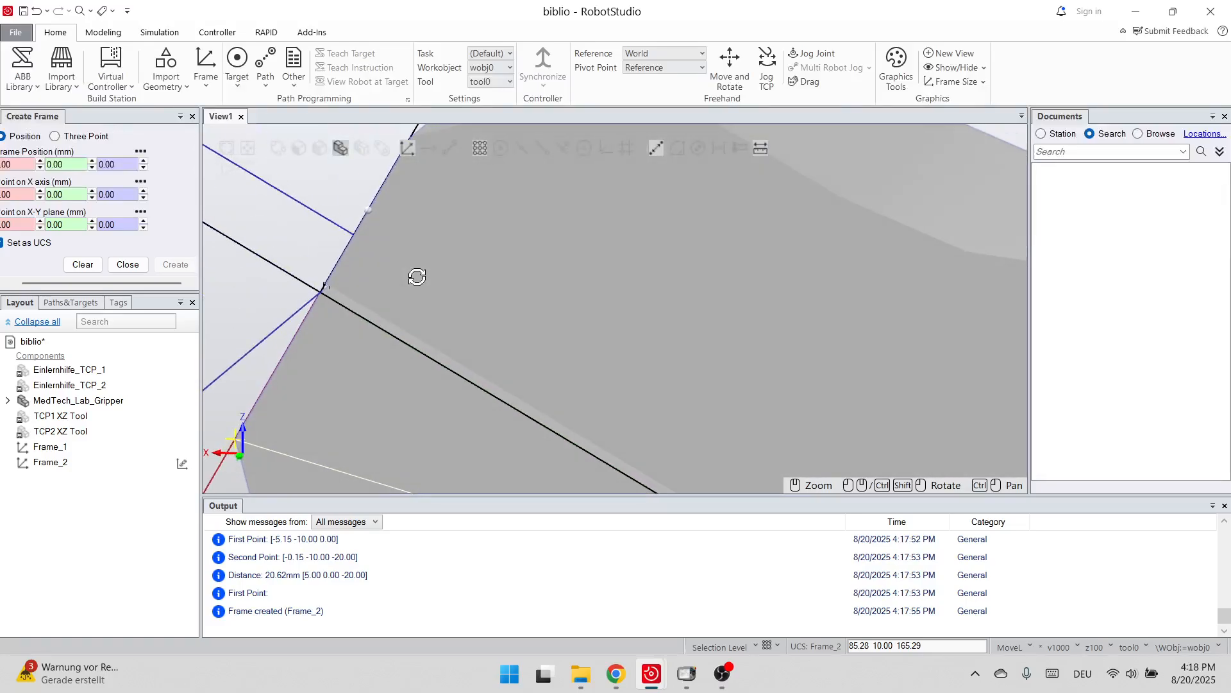
left_click_drag(417, 277, 436, 266, "ctrl+shift")
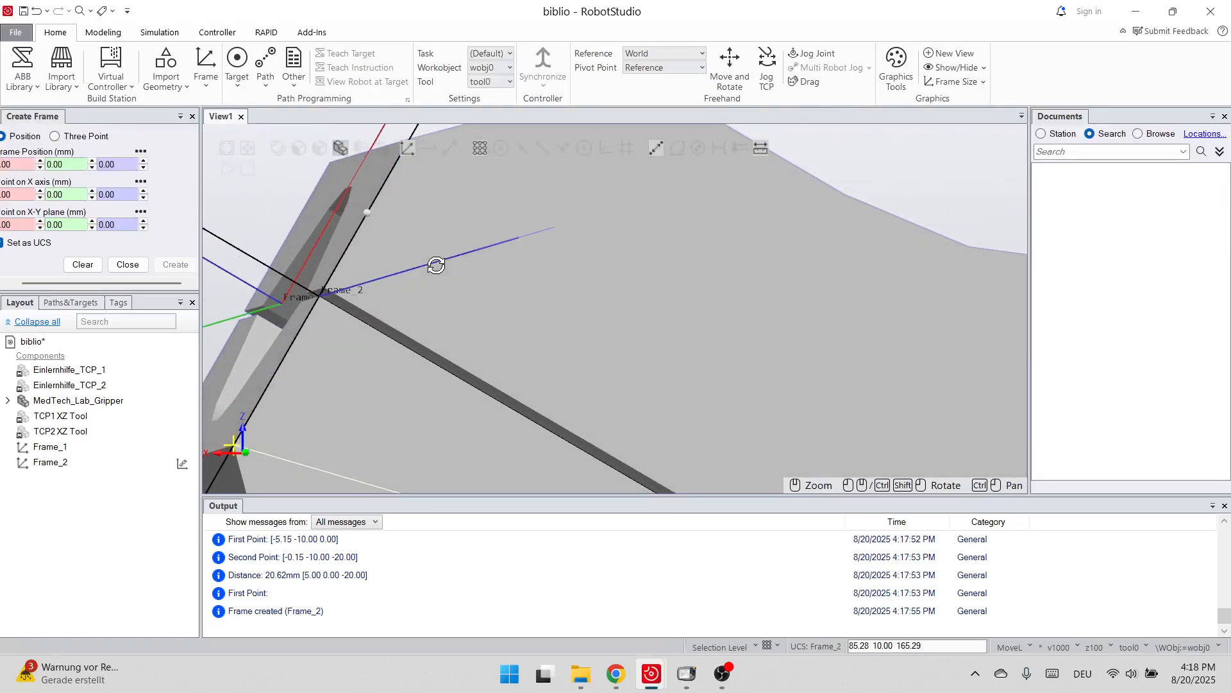
- Try offsetting the second fingertip frame along its local positive X axis, and undo the offset
left_click(320, 294)
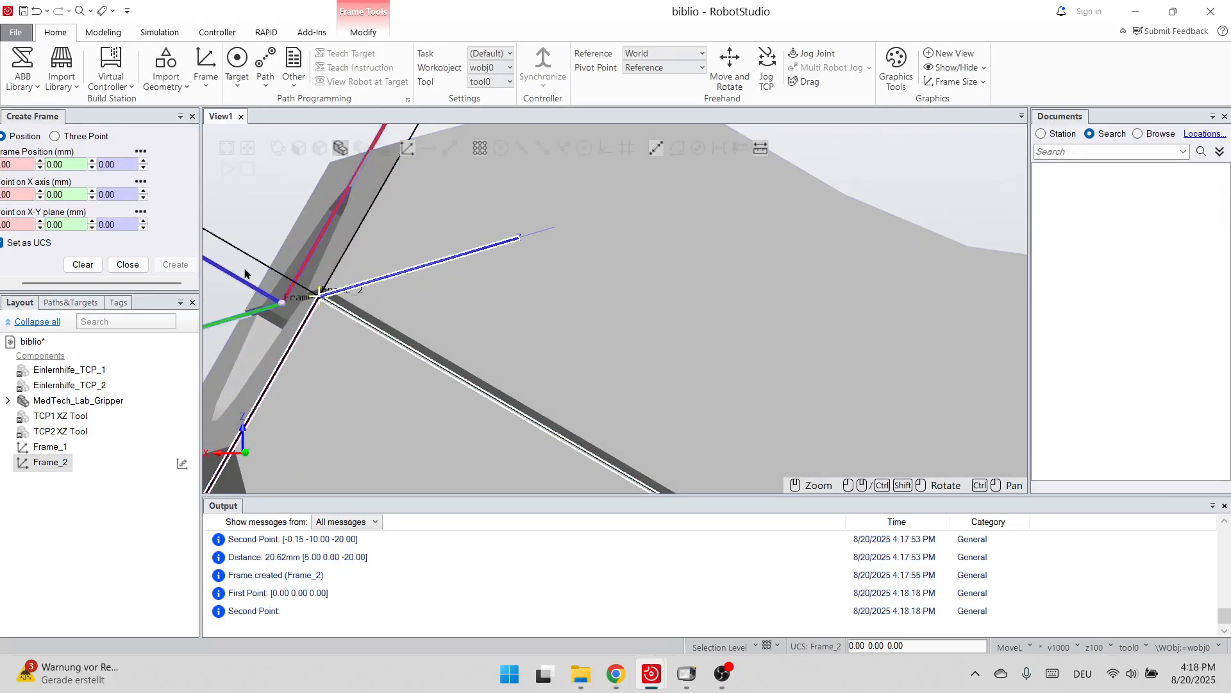
left_click(144, 269)
right_click(43, 276)
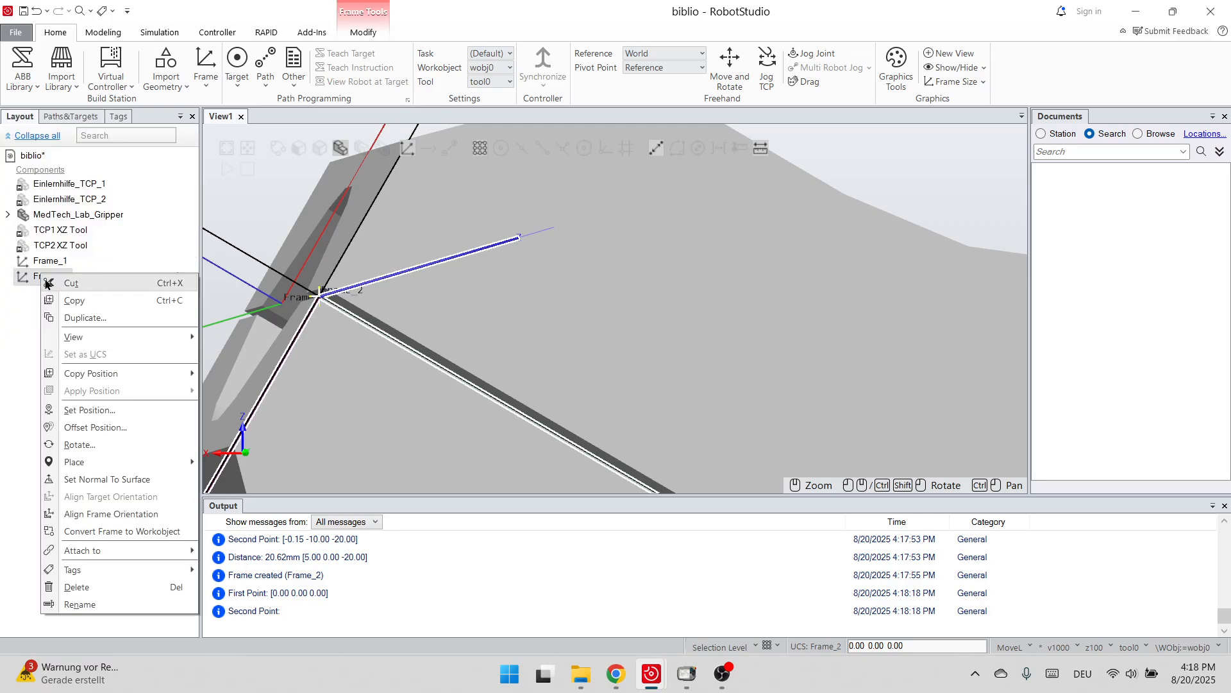
left_click(97, 427)
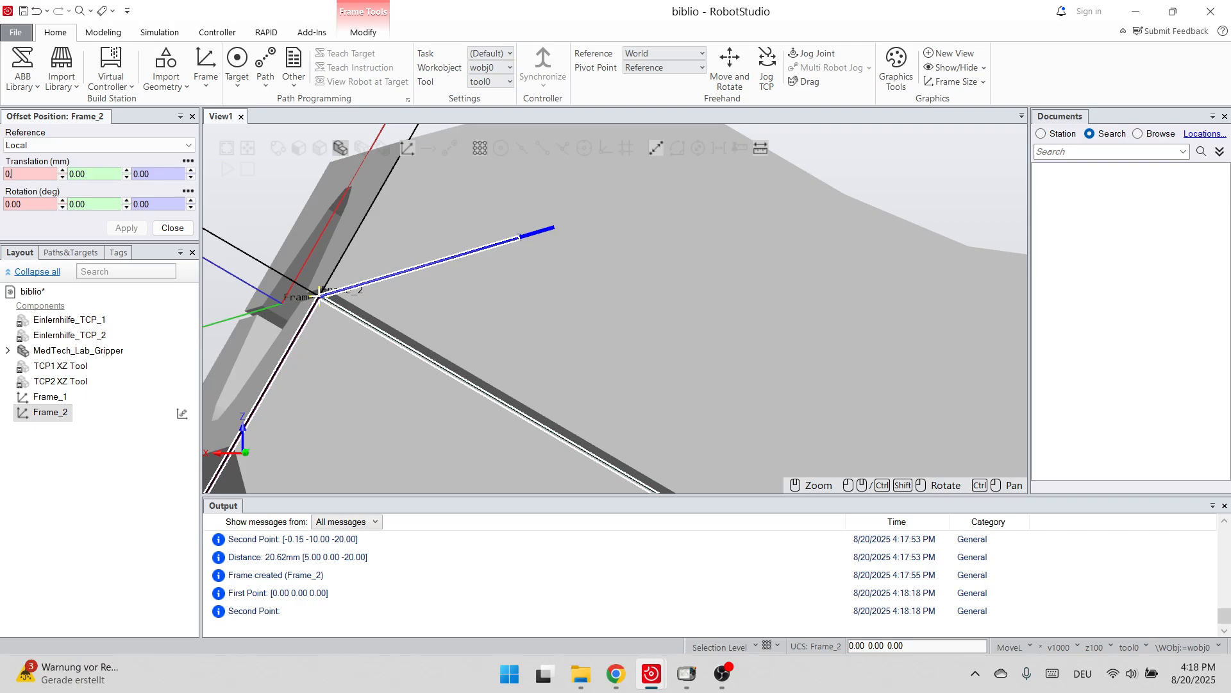
key("Return")
left_click(192, 117)
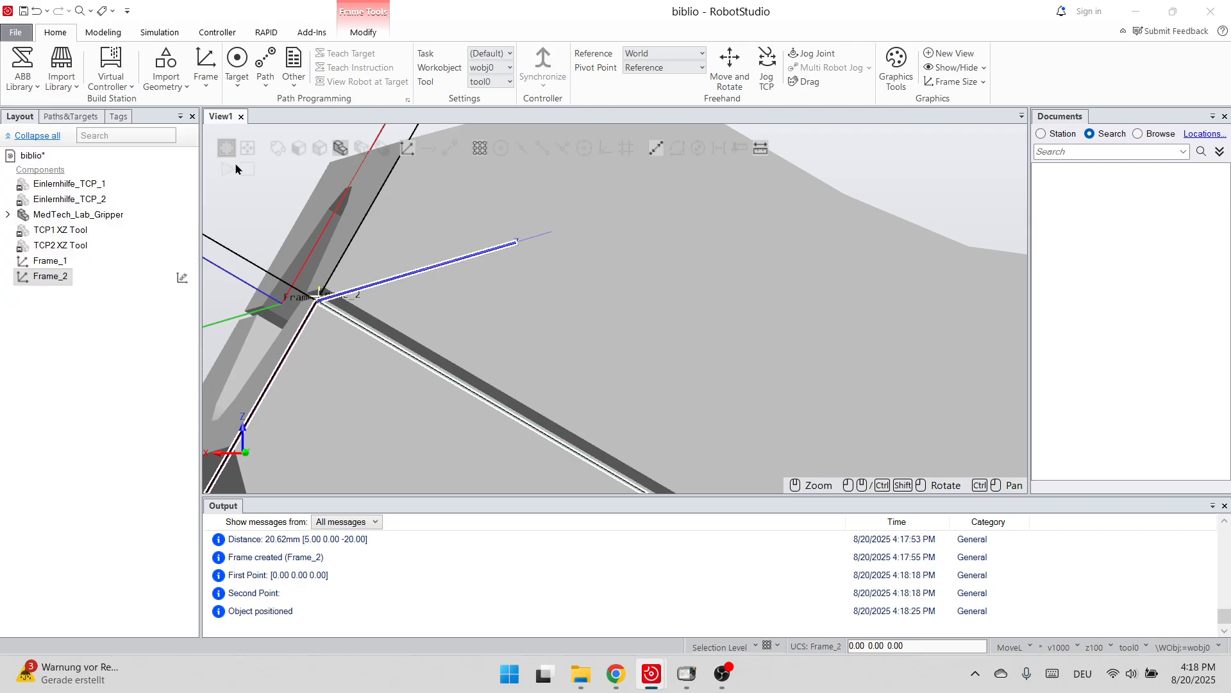
scroll(314, 273, "up", 5)
left_click_drag(423, 291, 413, 310, "ctrl+shift")
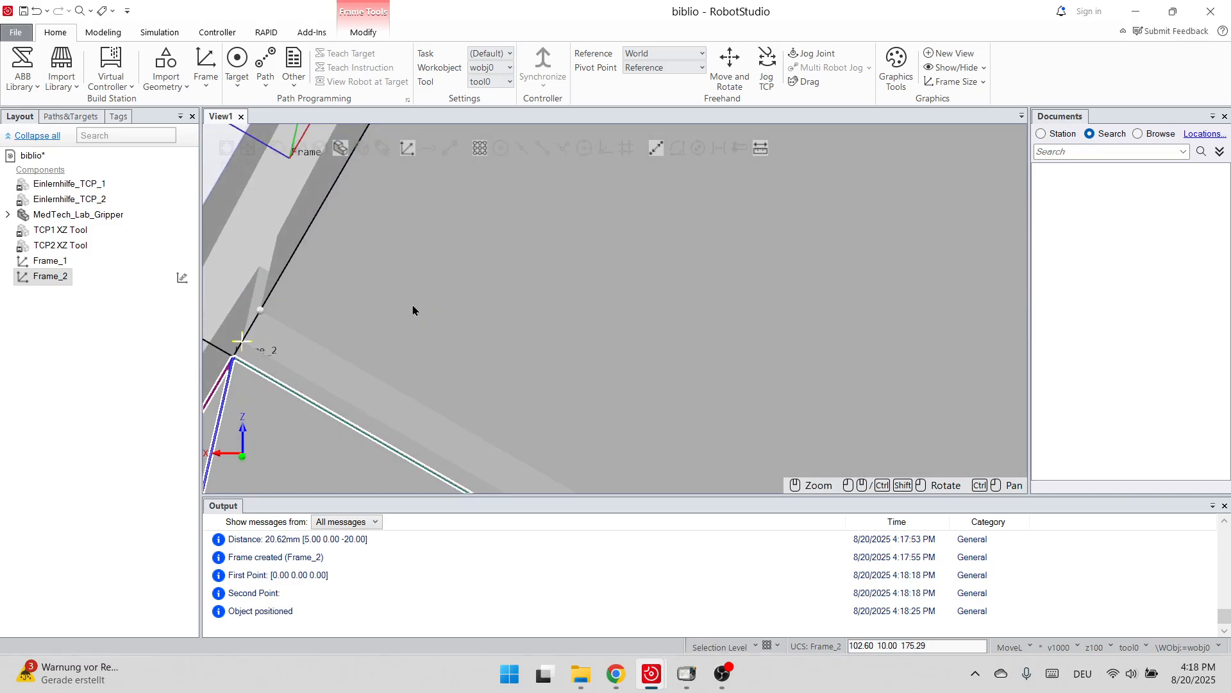
key("ctrl+z")
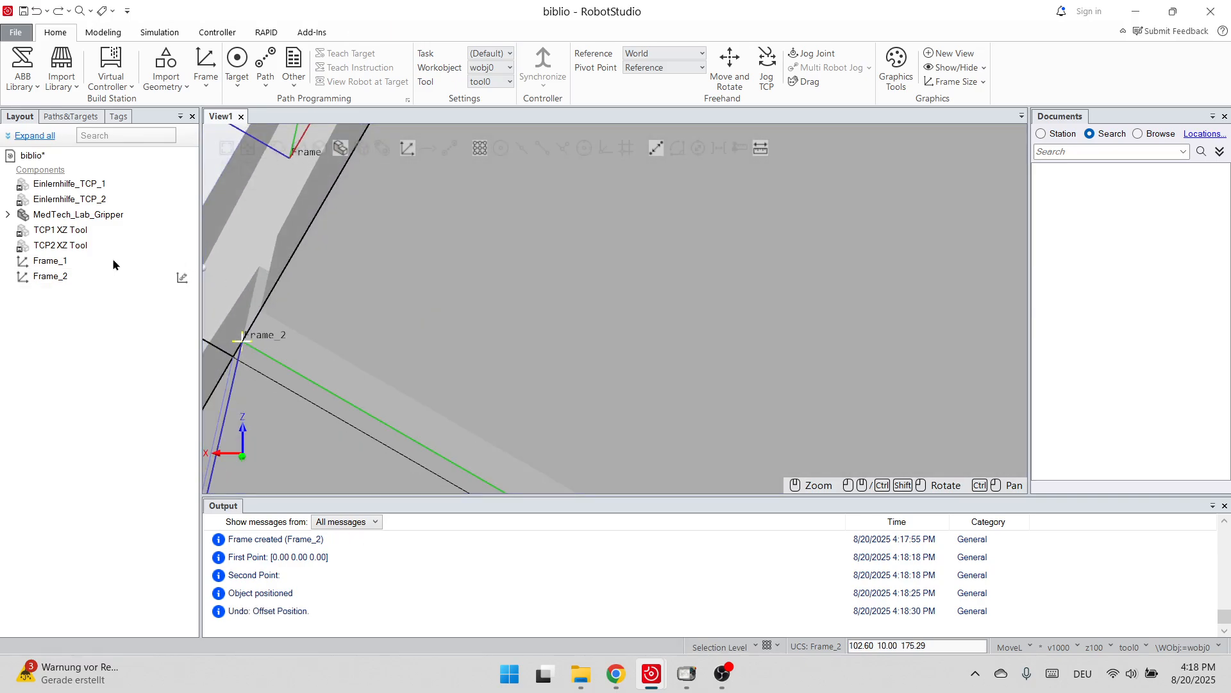
- Set the second fingertip frame's local X position to -0.15 mm to centre it in the gap between the fingers
right_click(51, 284)
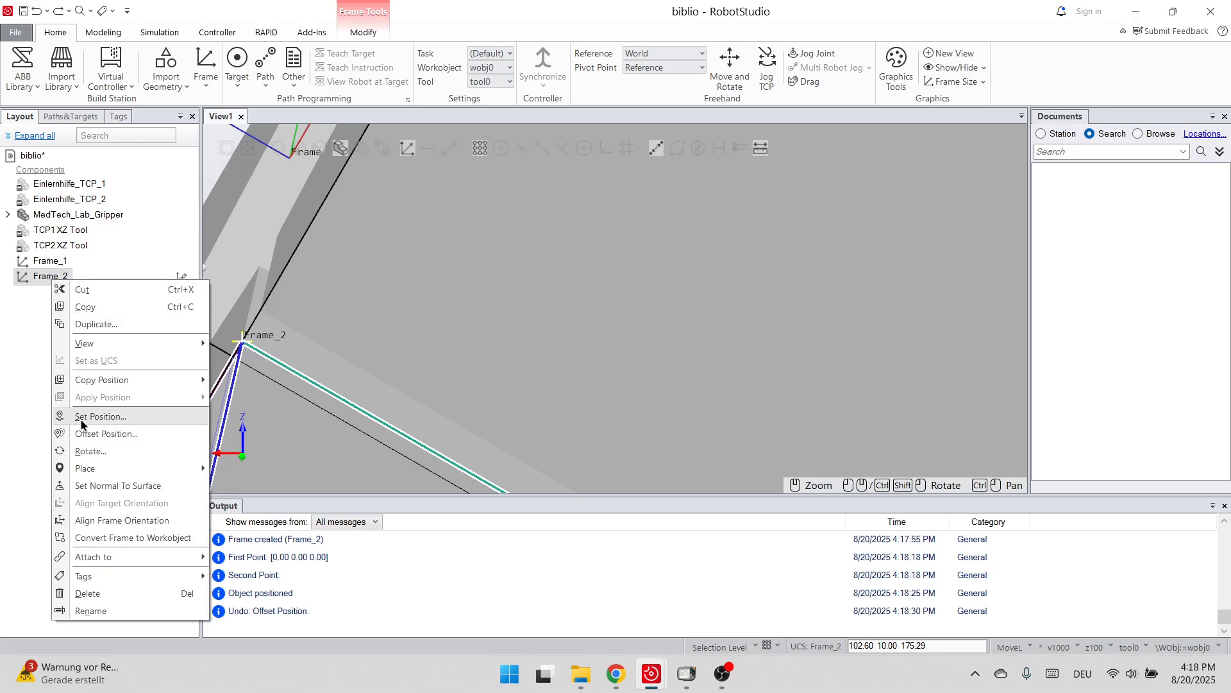
left_click(87, 419)
left_click_drag(261, 328, 622, 321, "ctrl+shift")
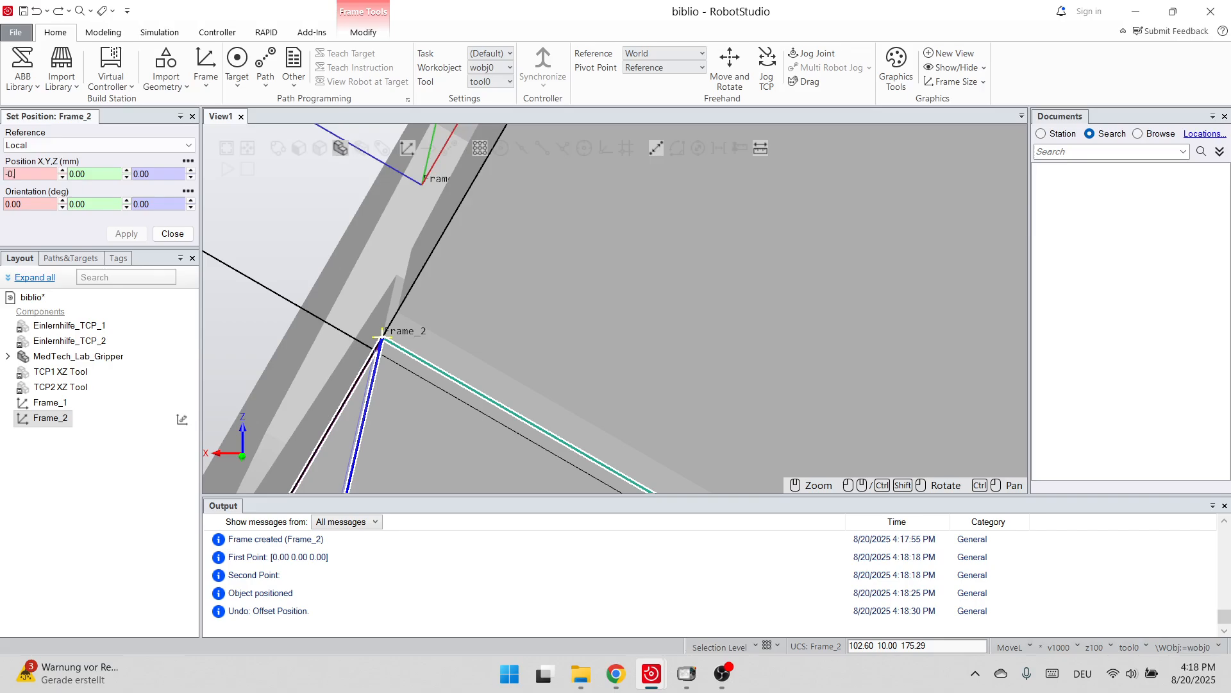
left_click(126, 234)
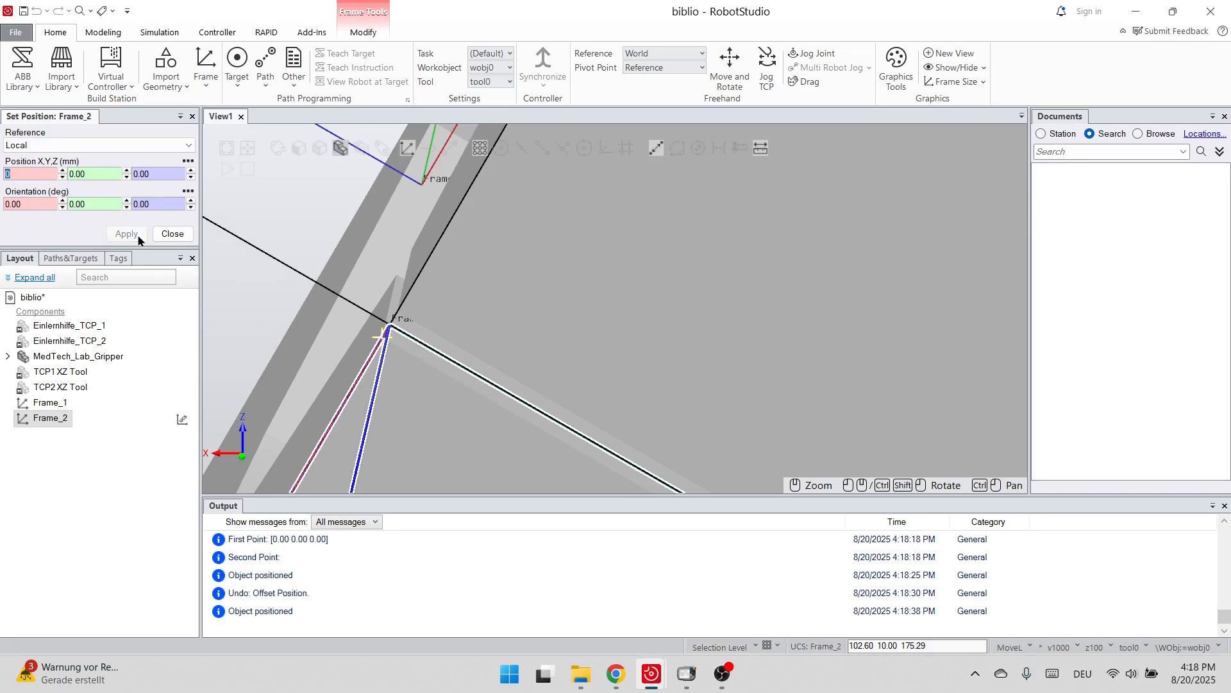
- Measure the distance from the lower fingertip's inner corner to the groove corner at the lower edge of the round jaw opening
left_click_drag(541, 355, 534, 360, "ctrl+shift")
scroll(532, 358, "down", 5)
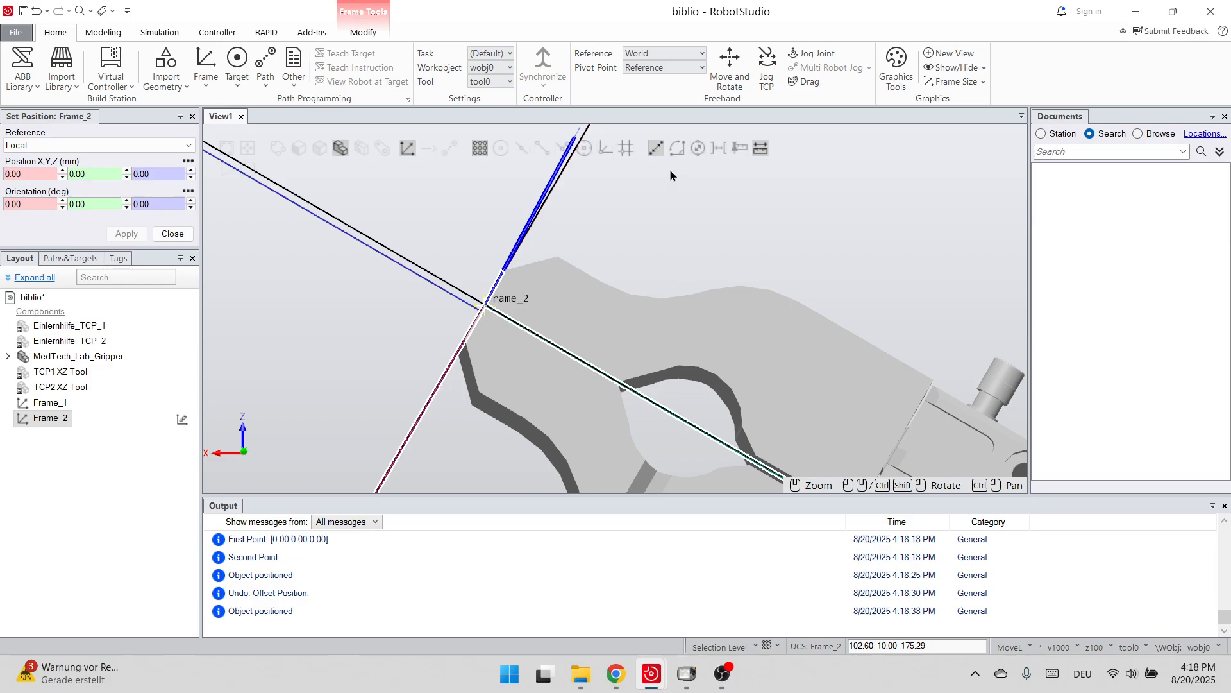
scroll(490, 307, "up", 3)
scroll(492, 303, "up", 1)
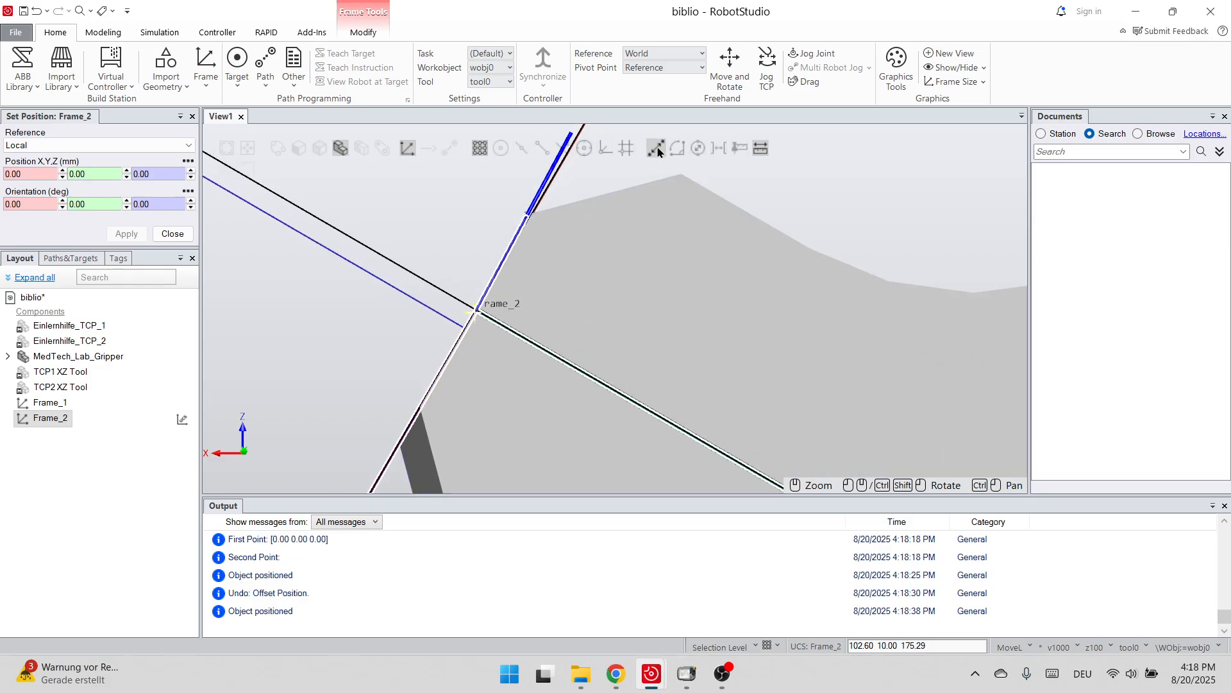
left_click(656, 150)
left_click(656, 151)
scroll(494, 301, "up", 4)
scroll(449, 314, "up", 3)
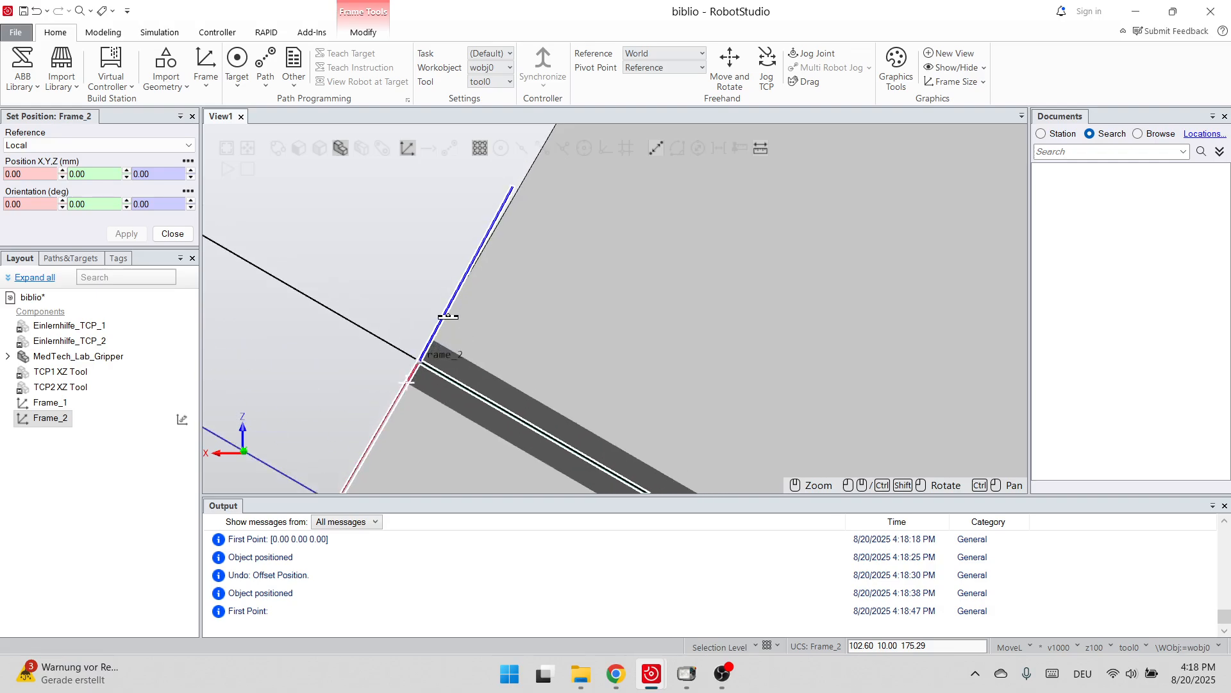
left_click(406, 385)
scroll(467, 280, "down", 8)
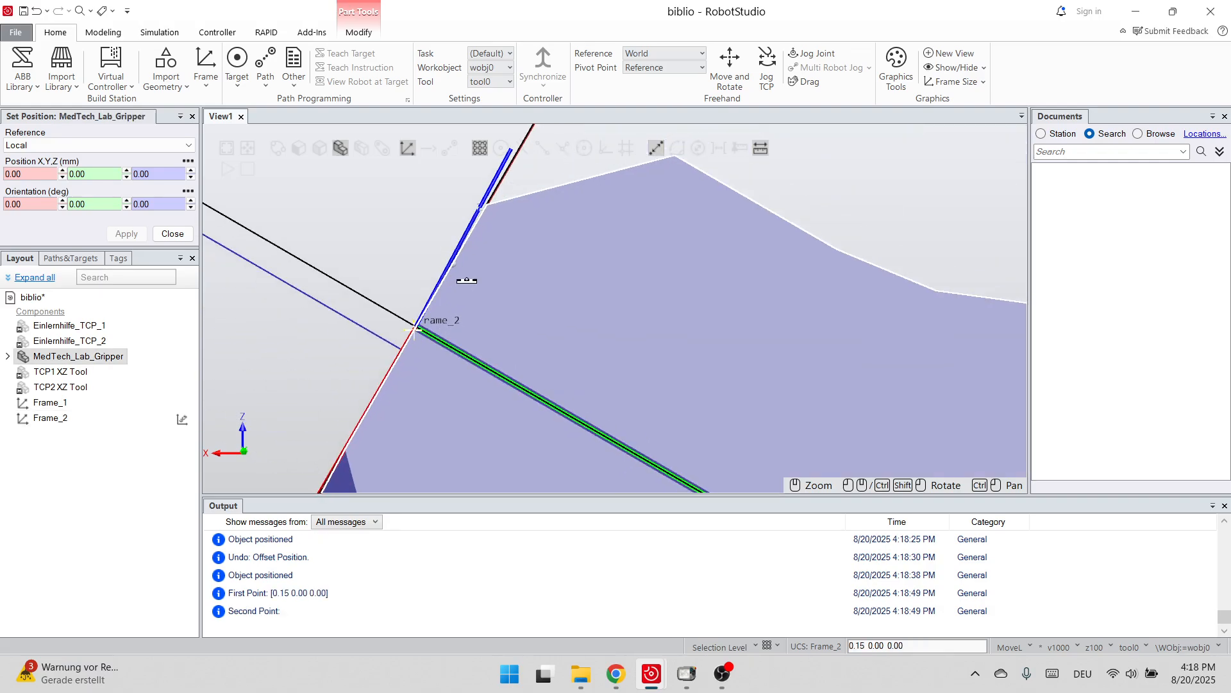
scroll(657, 424, "up", 2)
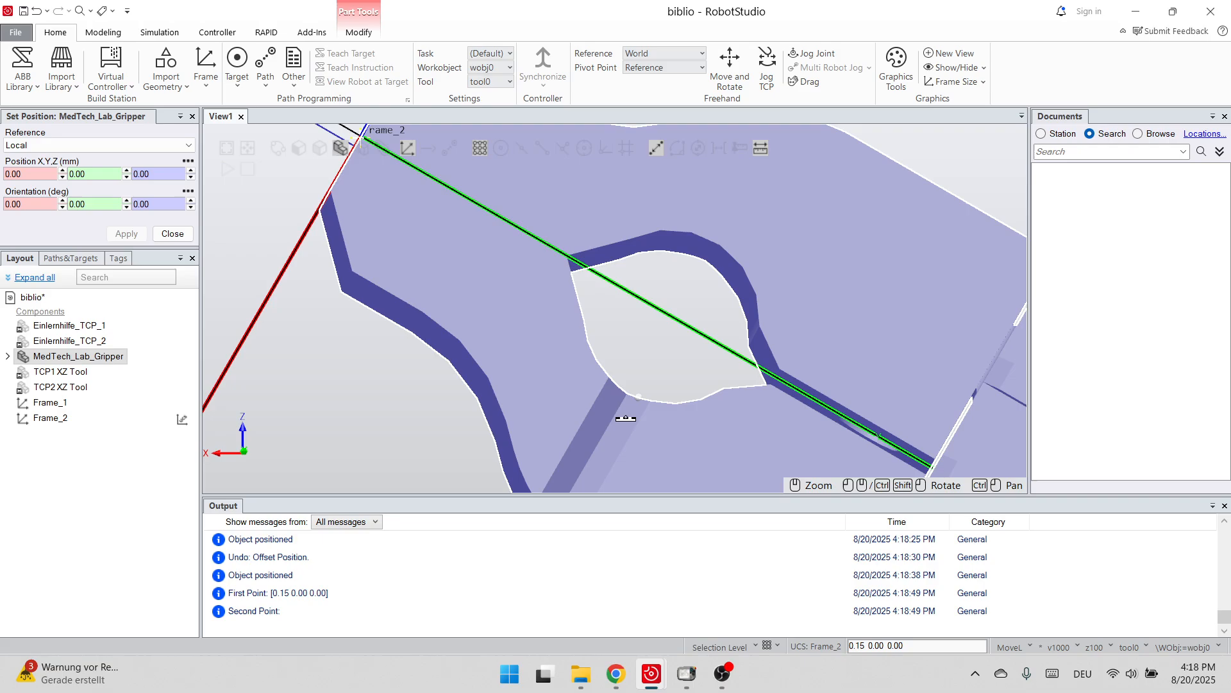
left_click(623, 411)
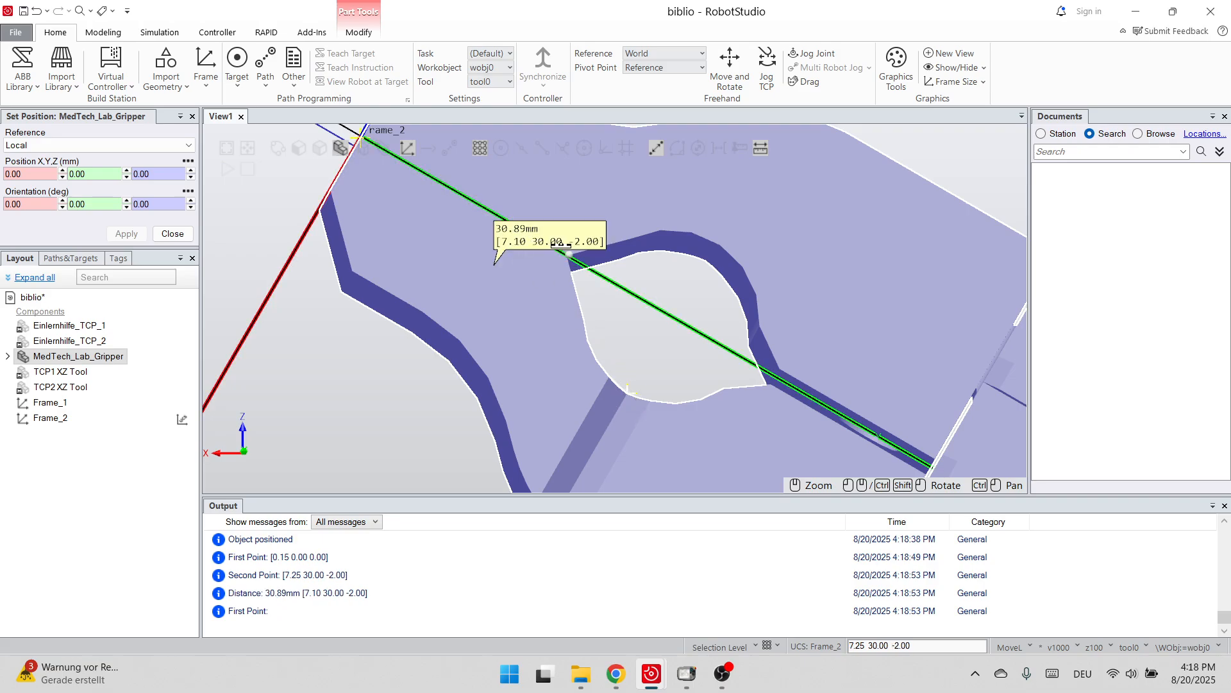
scroll(573, 317, "down", 2)
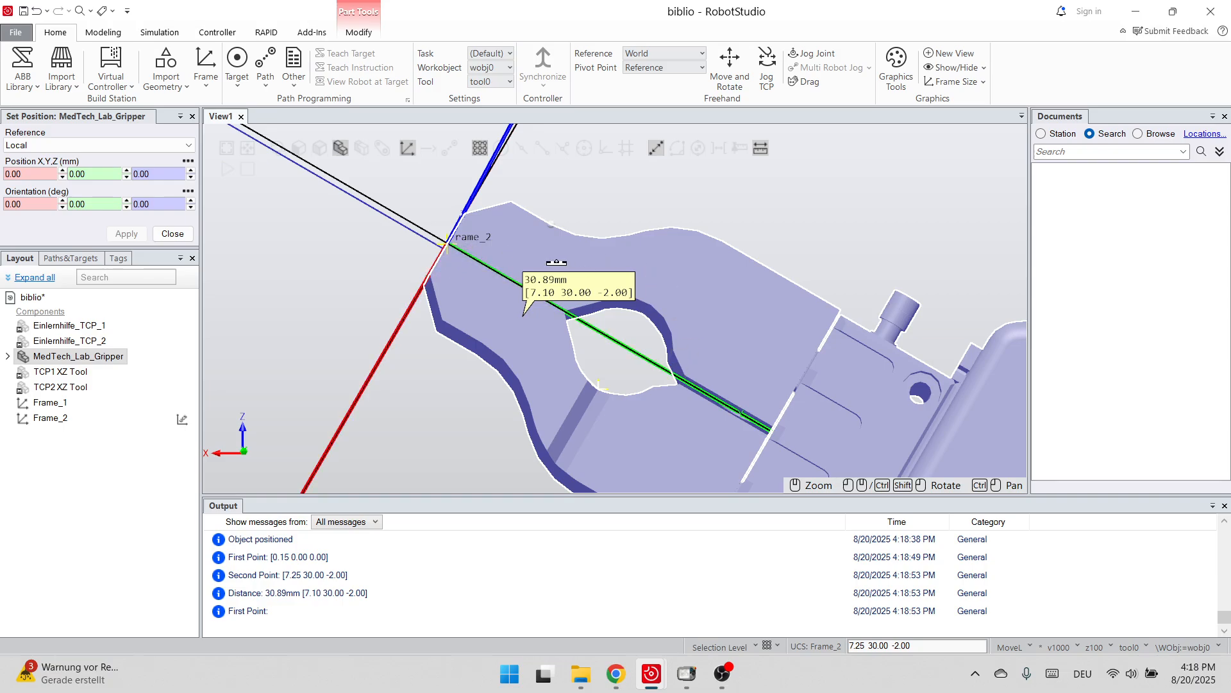
double_click(97, 170)
type("0")
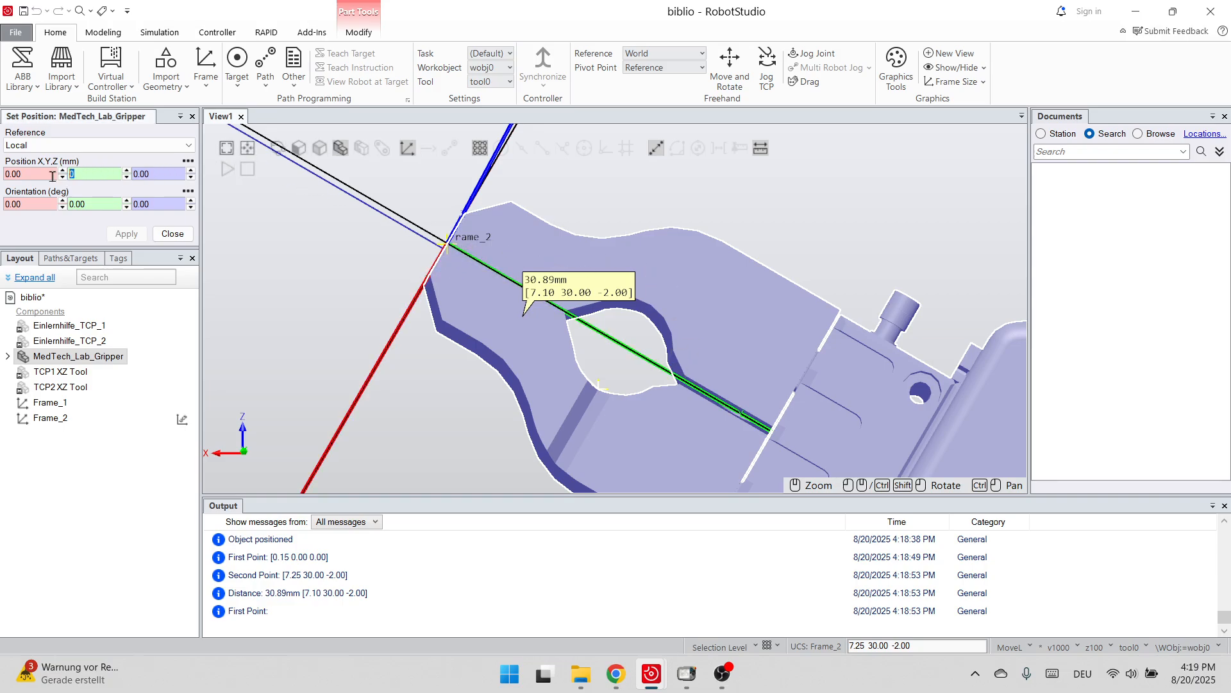
type("30")
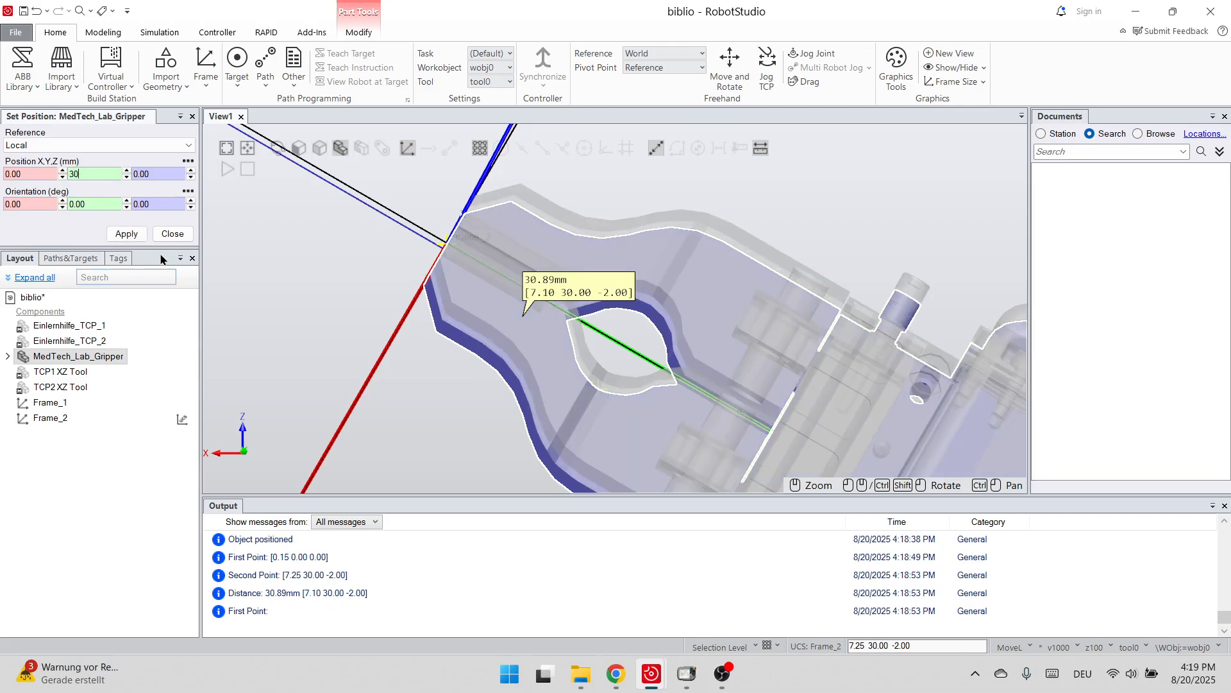
scroll(695, 292, "down", 5)
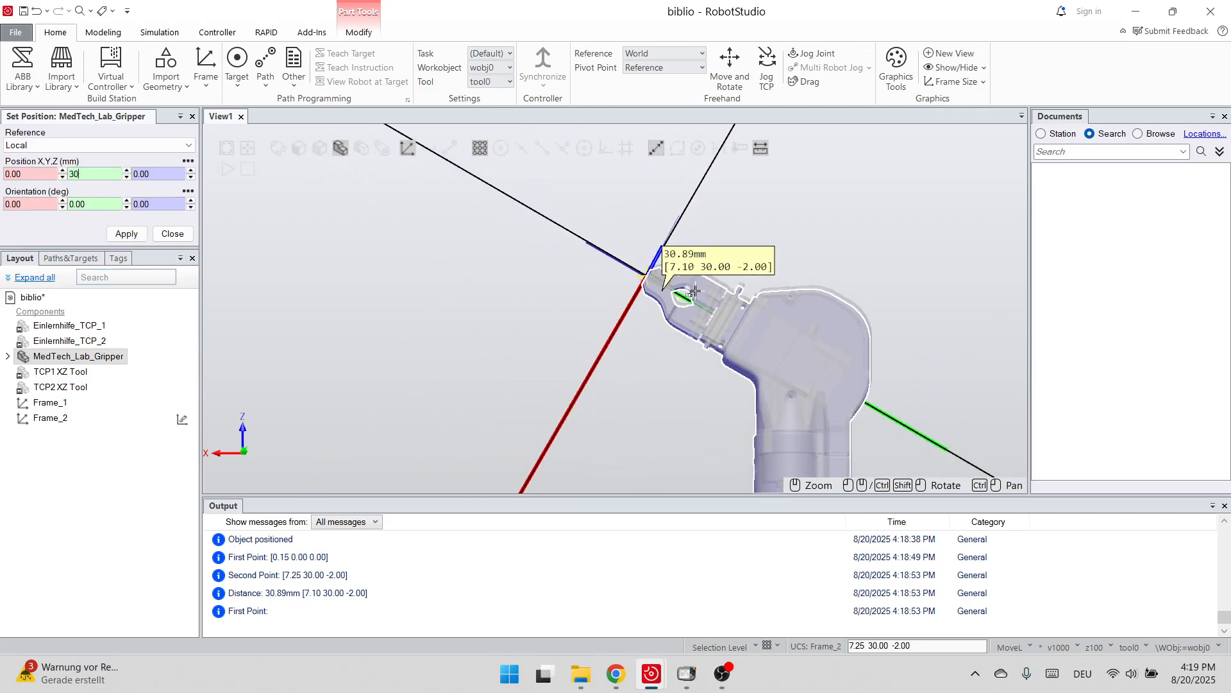
scroll(856, 379, "up", 3)
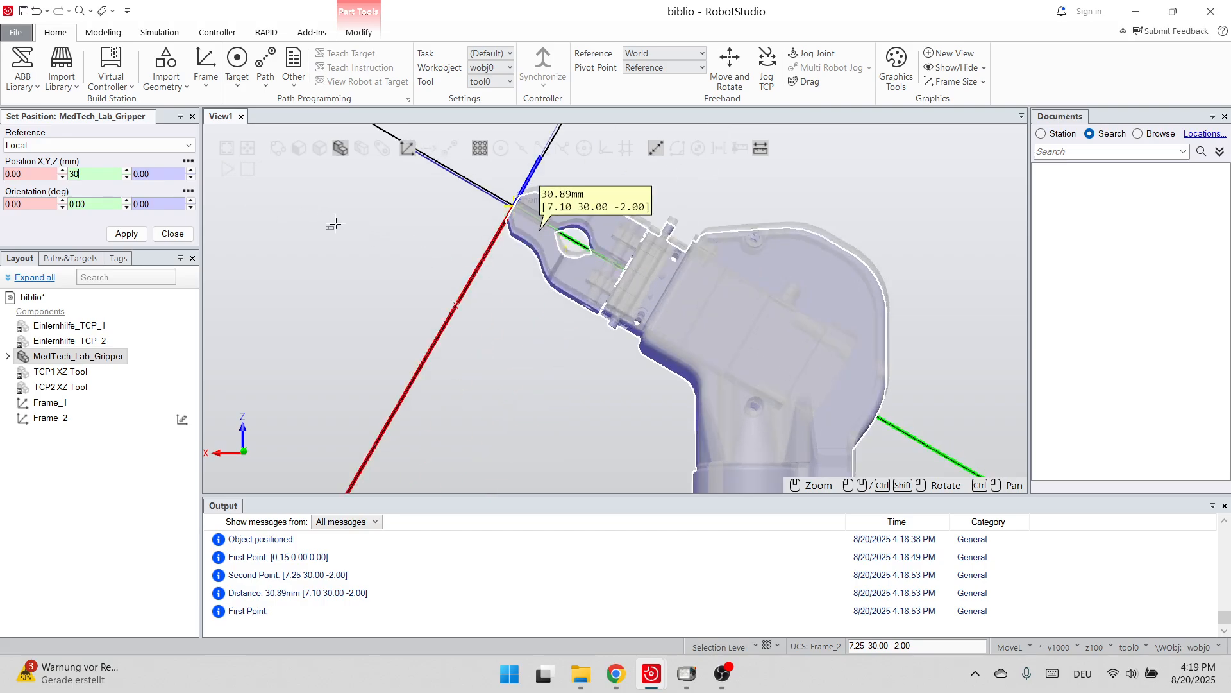
left_click(174, 236)
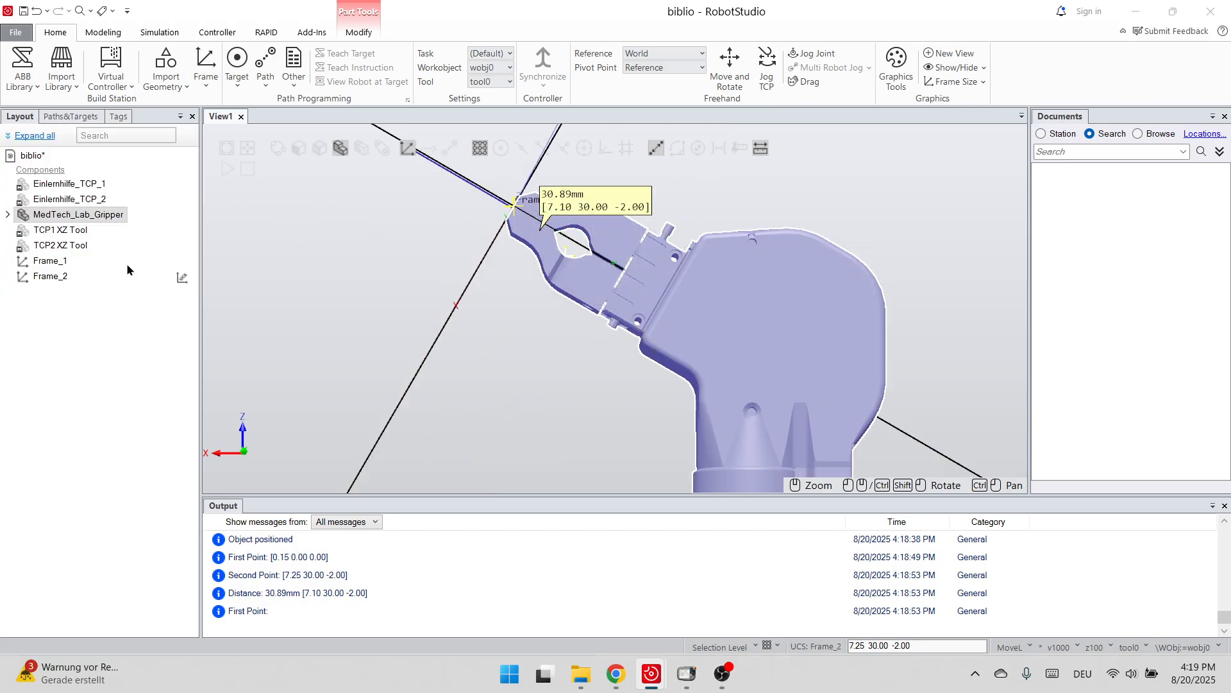
- Set Frame_2's local Y position to 30 mm to move it into the round opening between the gripper fingers
right_click(52, 275)
left_click(106, 408)
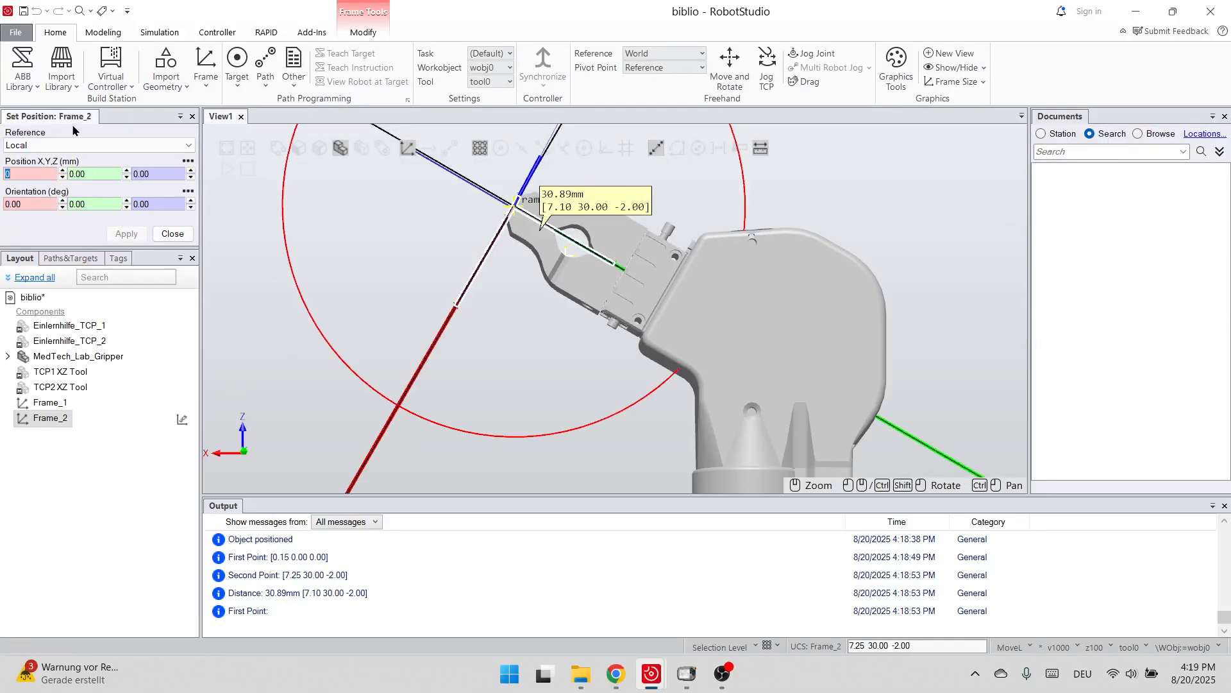
left_click(94, 172)
type("30")
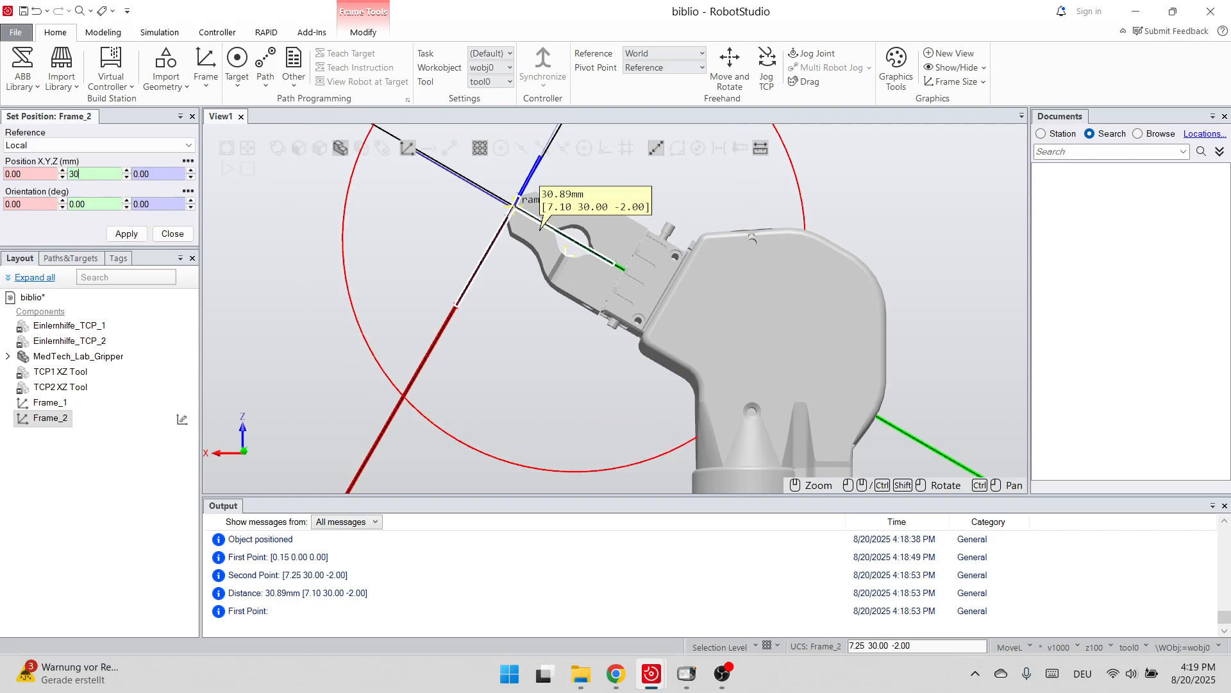
scroll(532, 209, "up", 5)
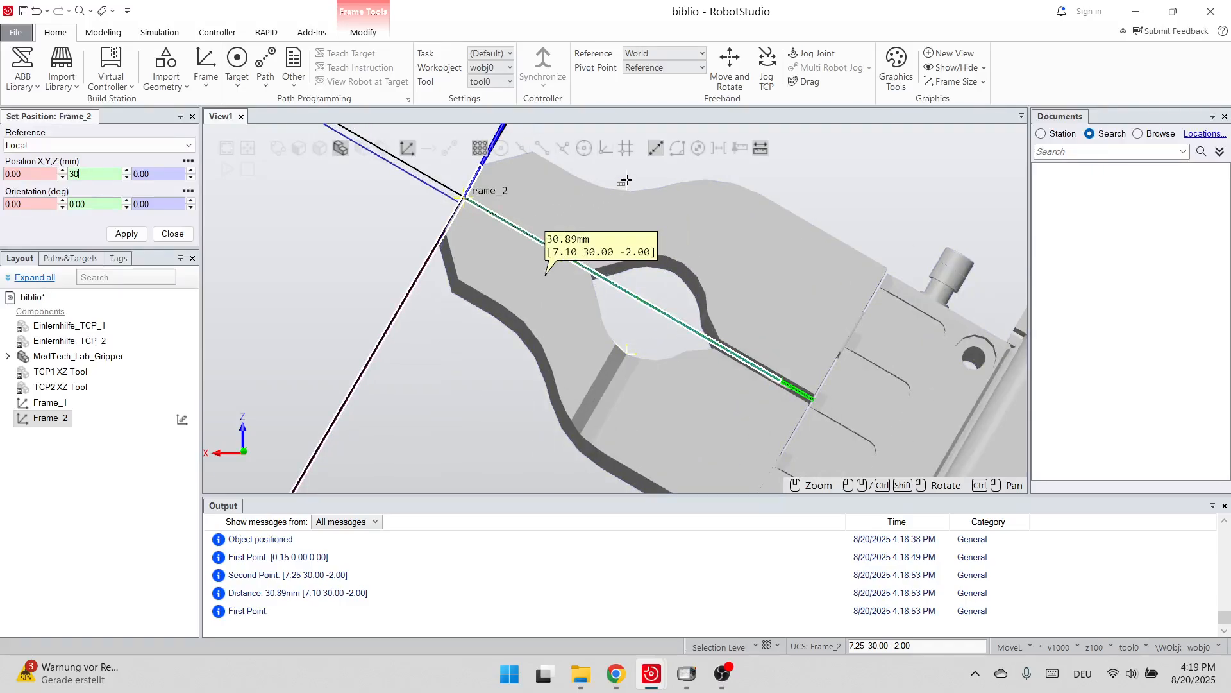
scroll(584, 282, "down", 5)
left_click_drag(476, 252, 451, 293, "ctrl+shift")
left_click(127, 234)
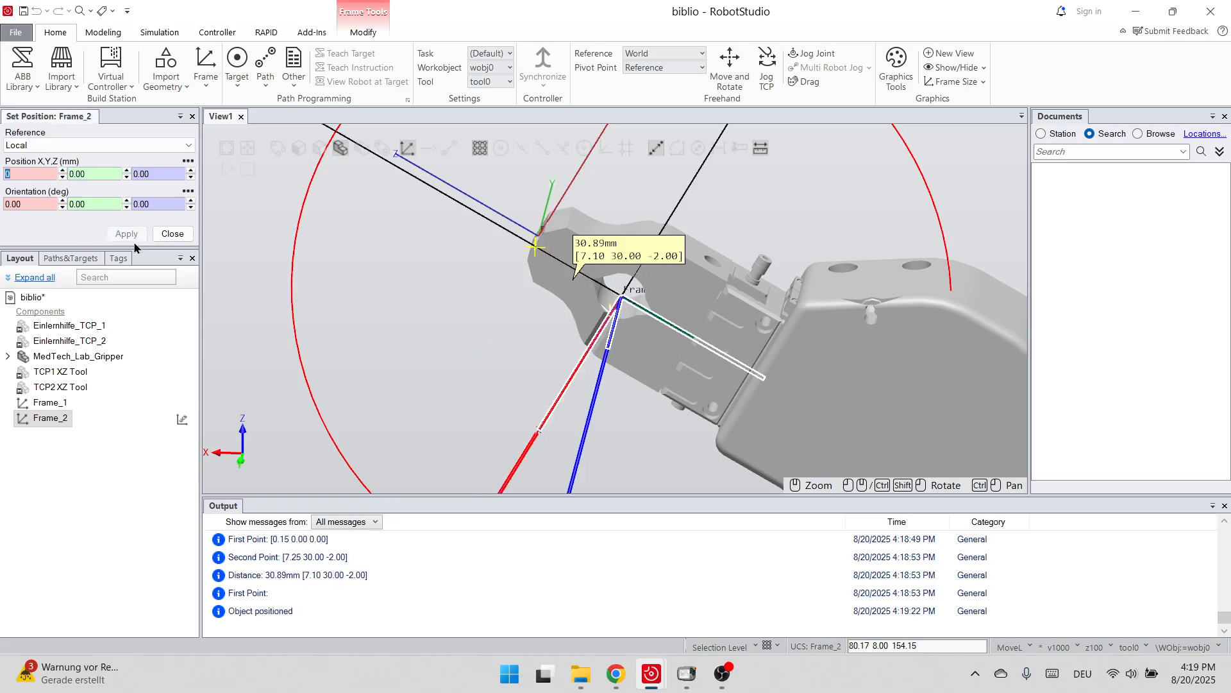
left_click(173, 234)
- Measure between the upper and lower corners at the inner end of the groove in the round jaw opening
scroll(639, 296, "up", 4)
left_click_drag(609, 321, 635, 253, "ctrl")
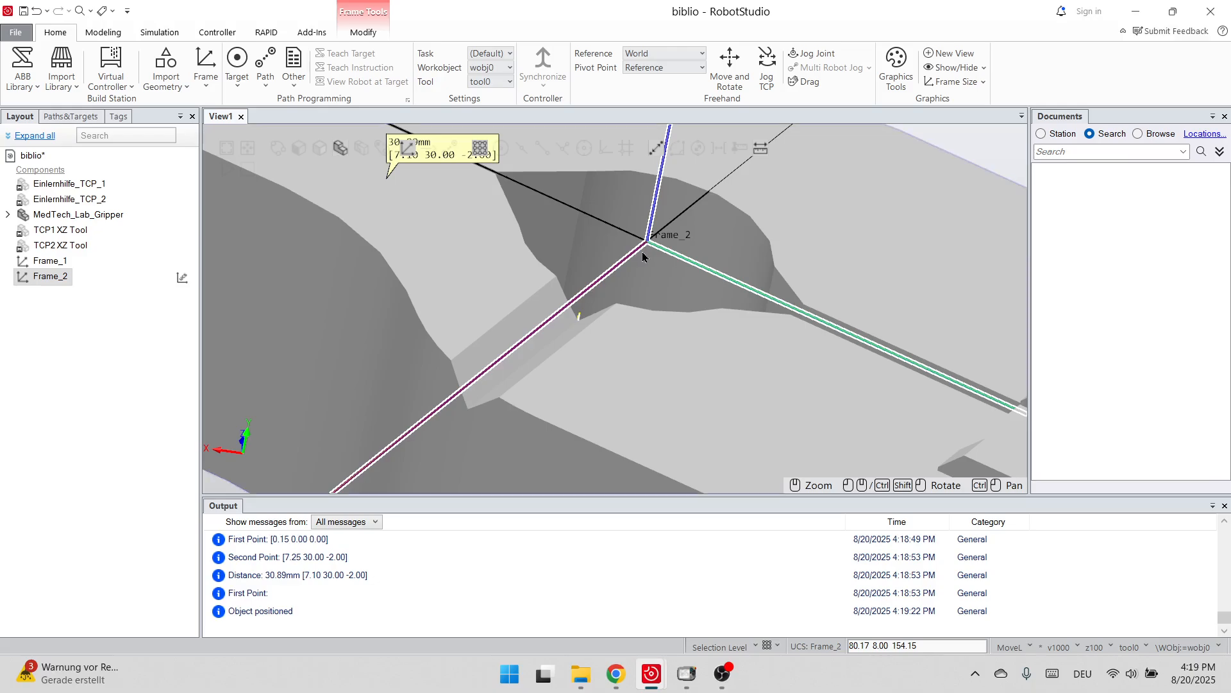
scroll(642, 252, "up", 2)
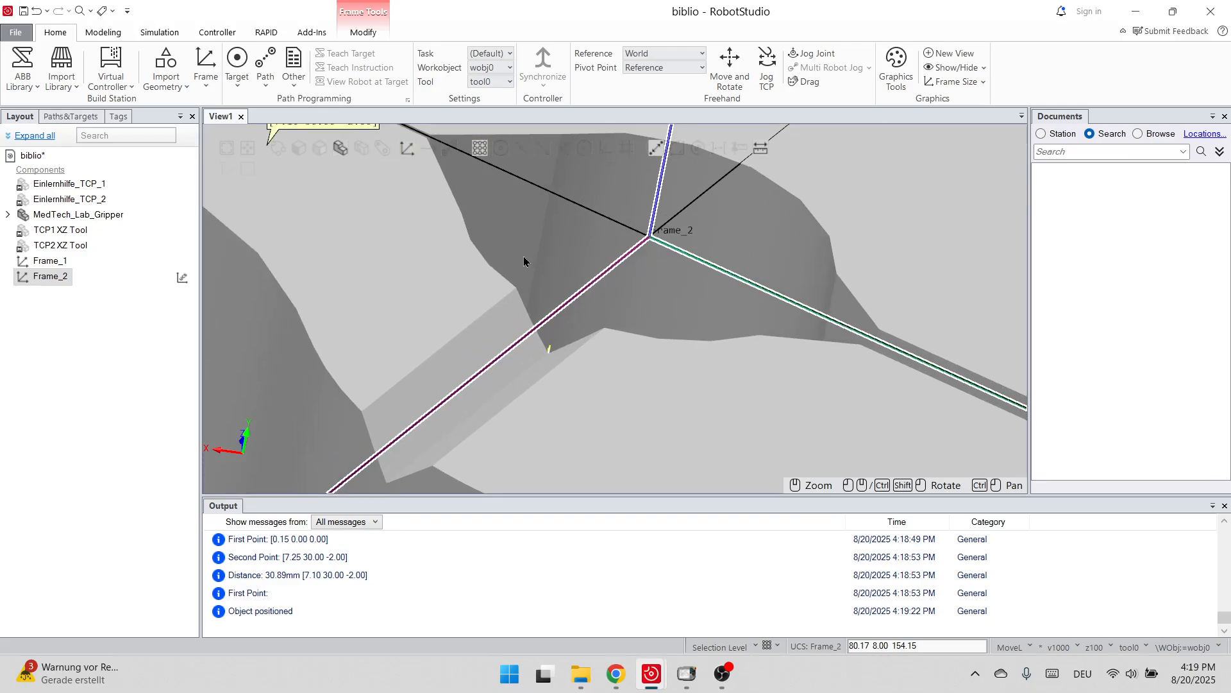
left_click(511, 294)
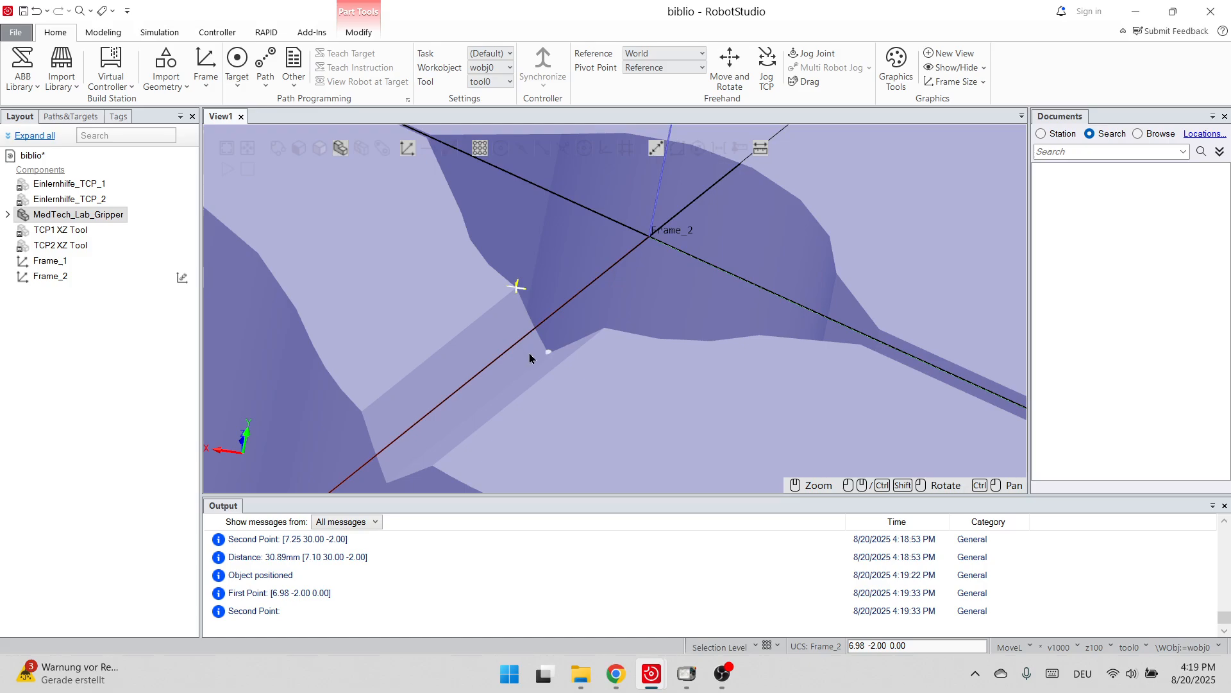
left_click(531, 356)
left_click(144, 268)
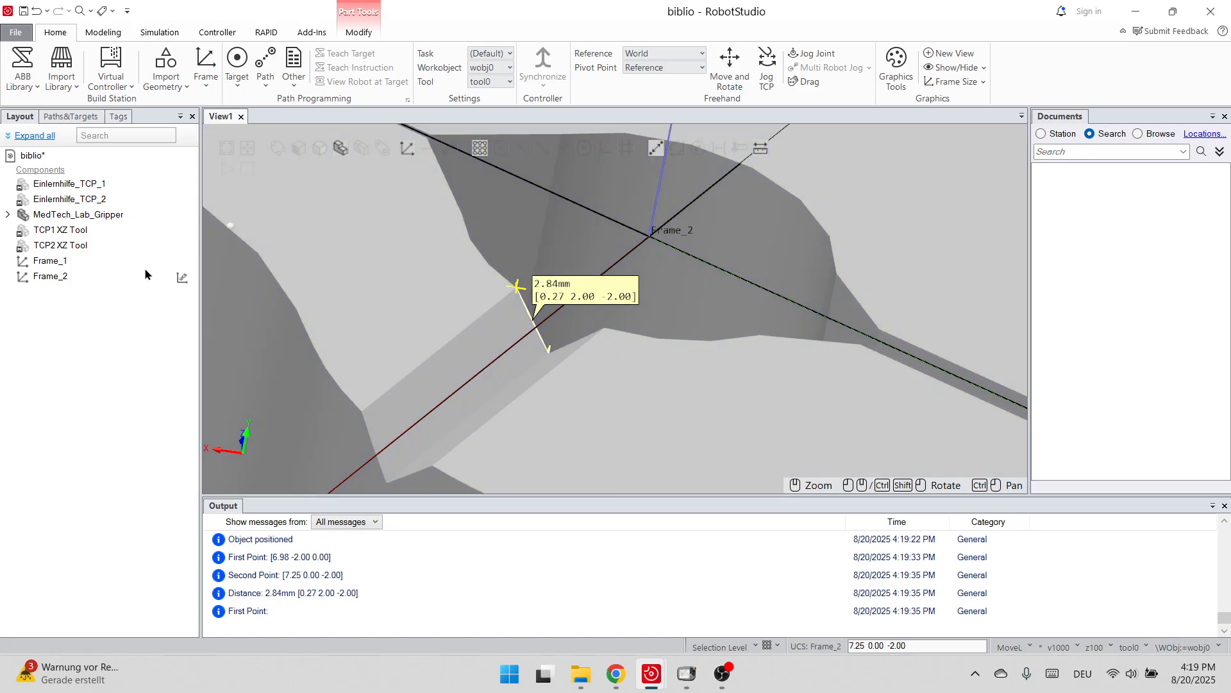
- Offset Frame_2 by -2 mm along its local Z axis and finish positioning it
right_click(57, 275)
left_click(96, 409)
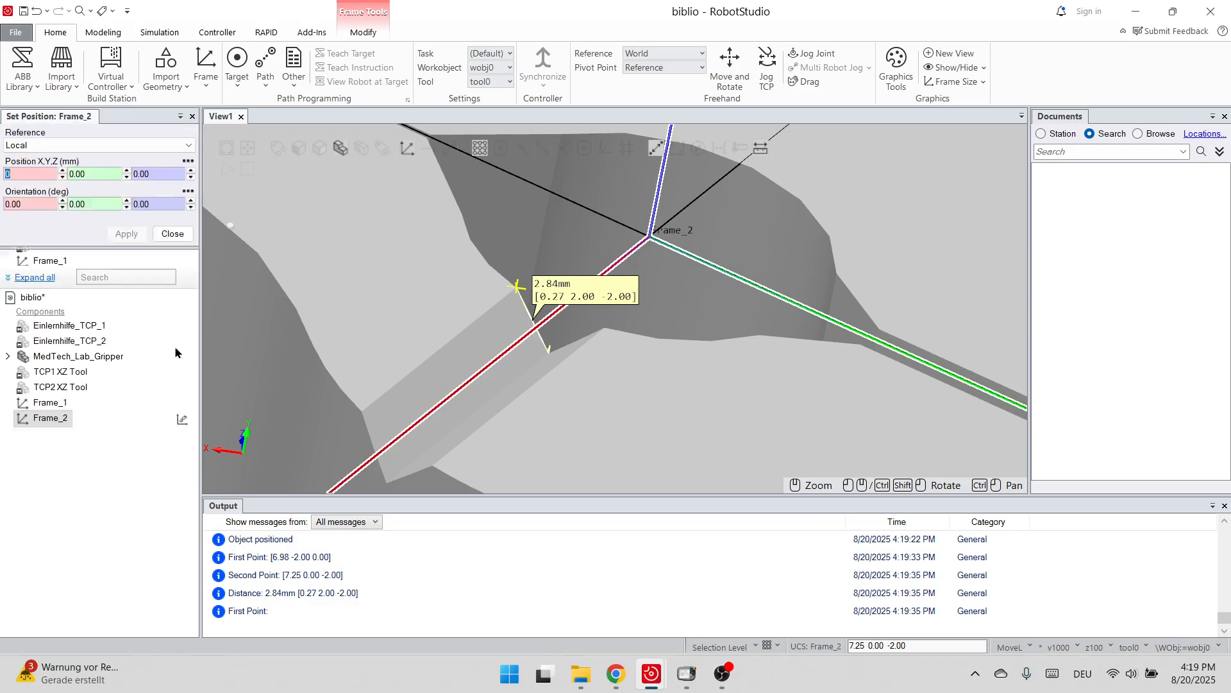
left_click(160, 174)
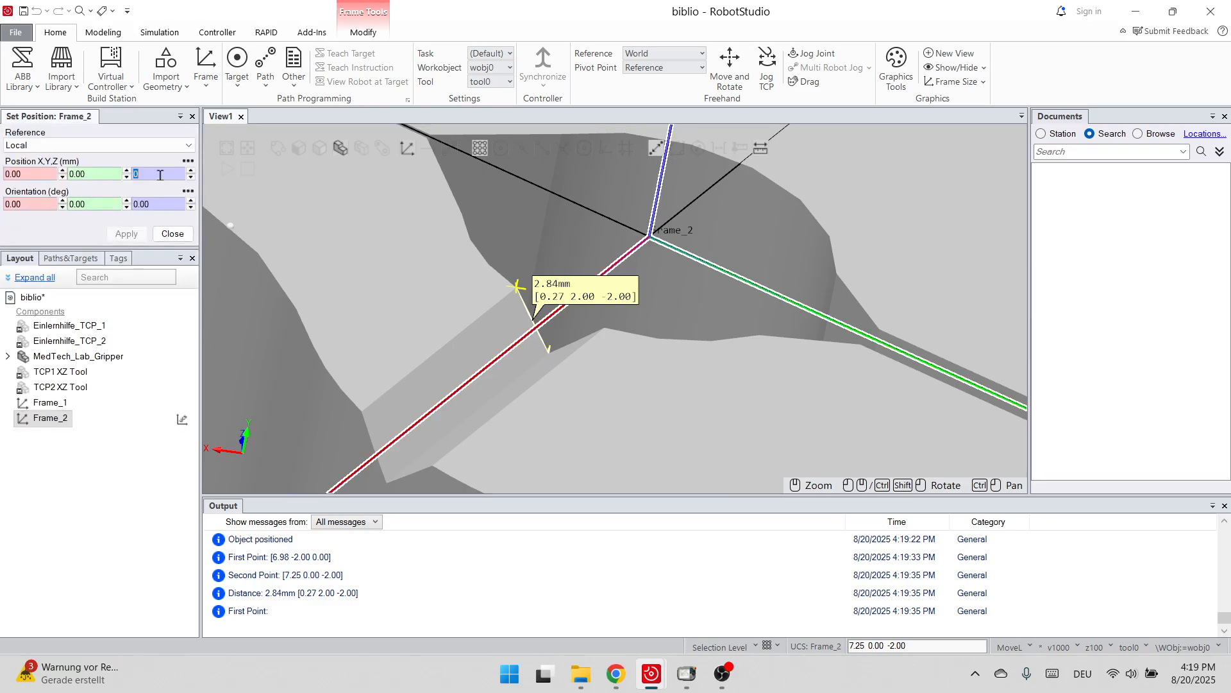
type("-2")
left_click(126, 234)
scroll(444, 257, "down", 5)
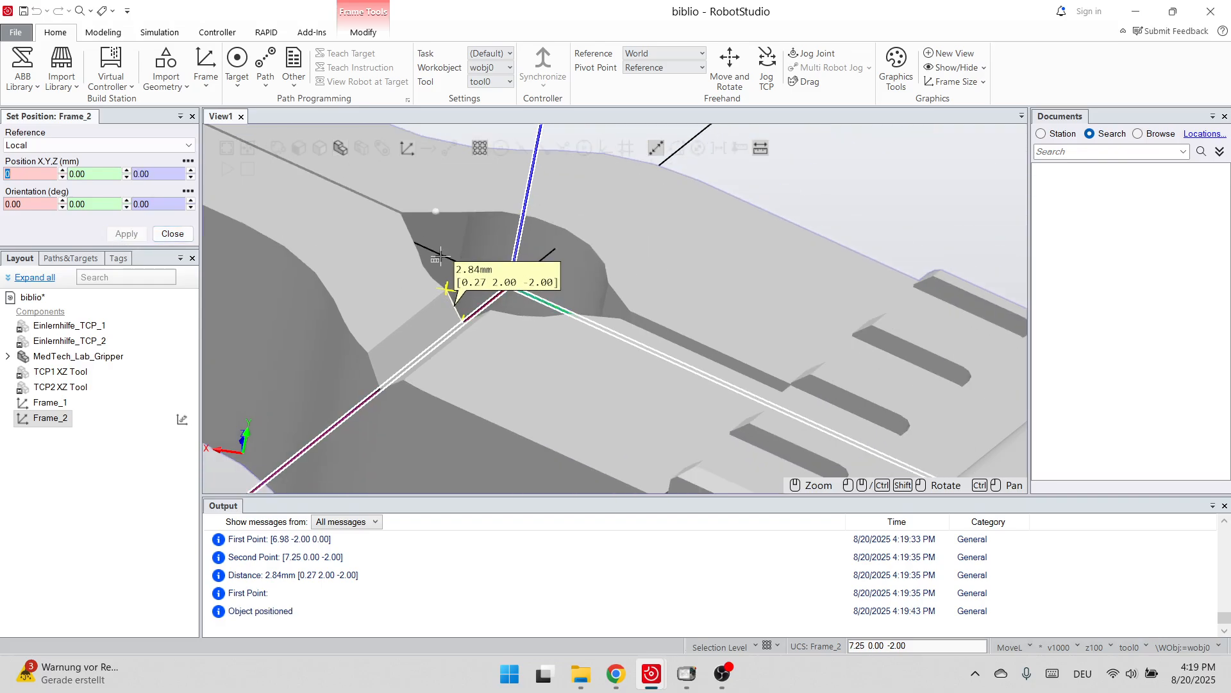
scroll(656, 247, "down", 3)
left_click(444, 288)
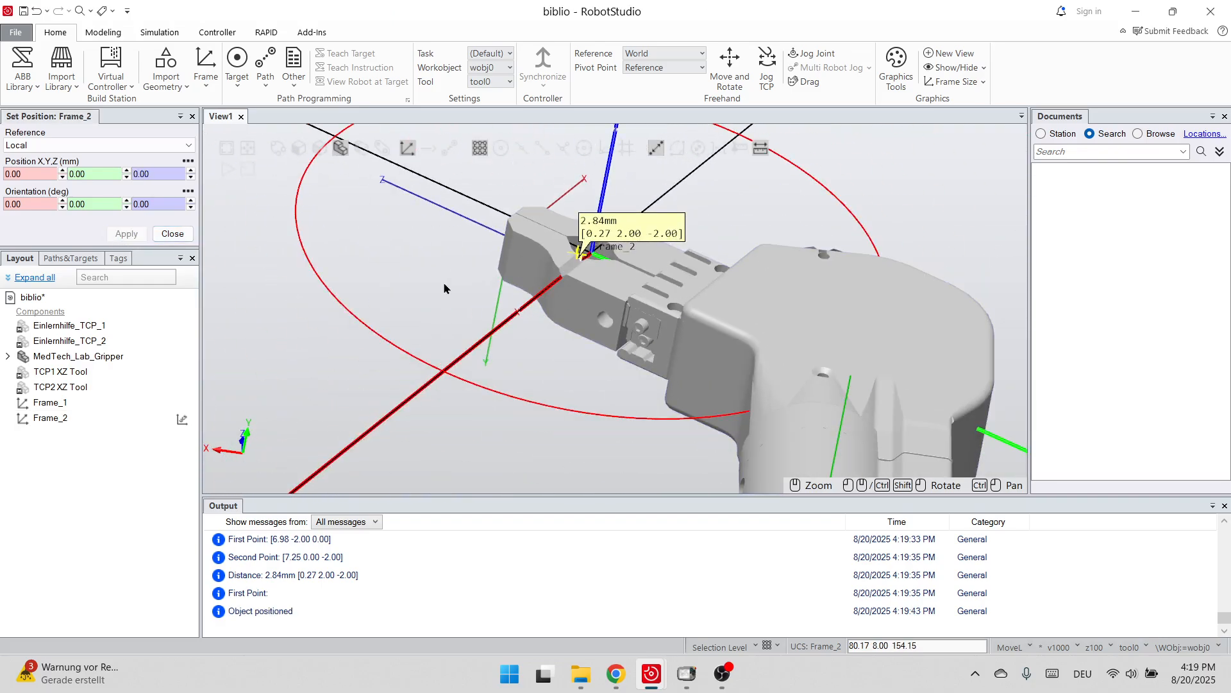
left_click(172, 234)
- Start creating a tool named Medtech_lab_gripper from the existing MedTech_Lab_Gripper component and set its mass to 0.4 kg
scroll(519, 381, "up", 3)
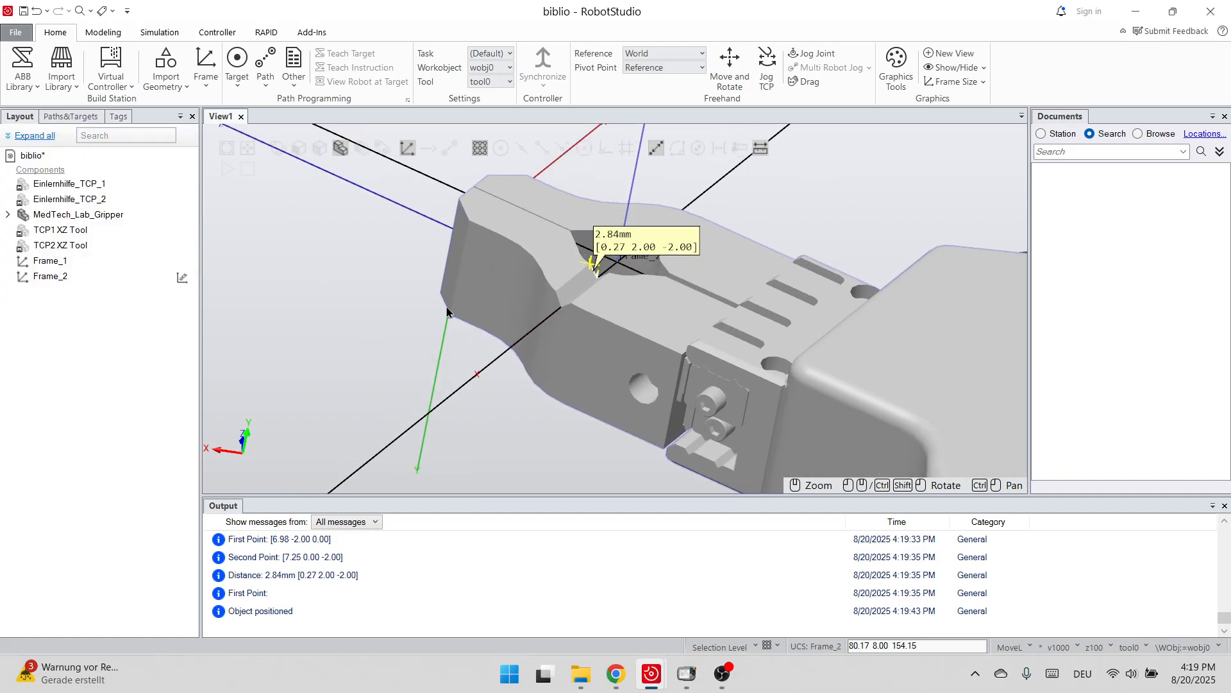
left_click(46, 277)
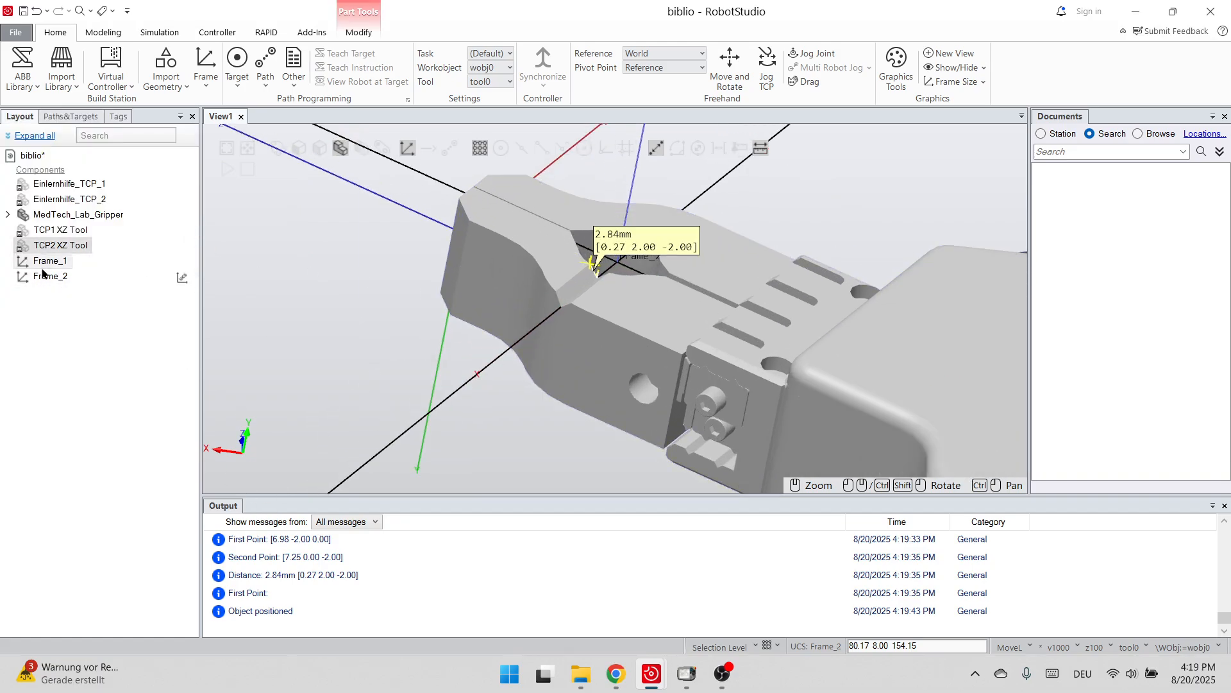
left_click_drag(298, 327, 362, 397, "ctrl+shift")
scroll(362, 397, "down", 3)
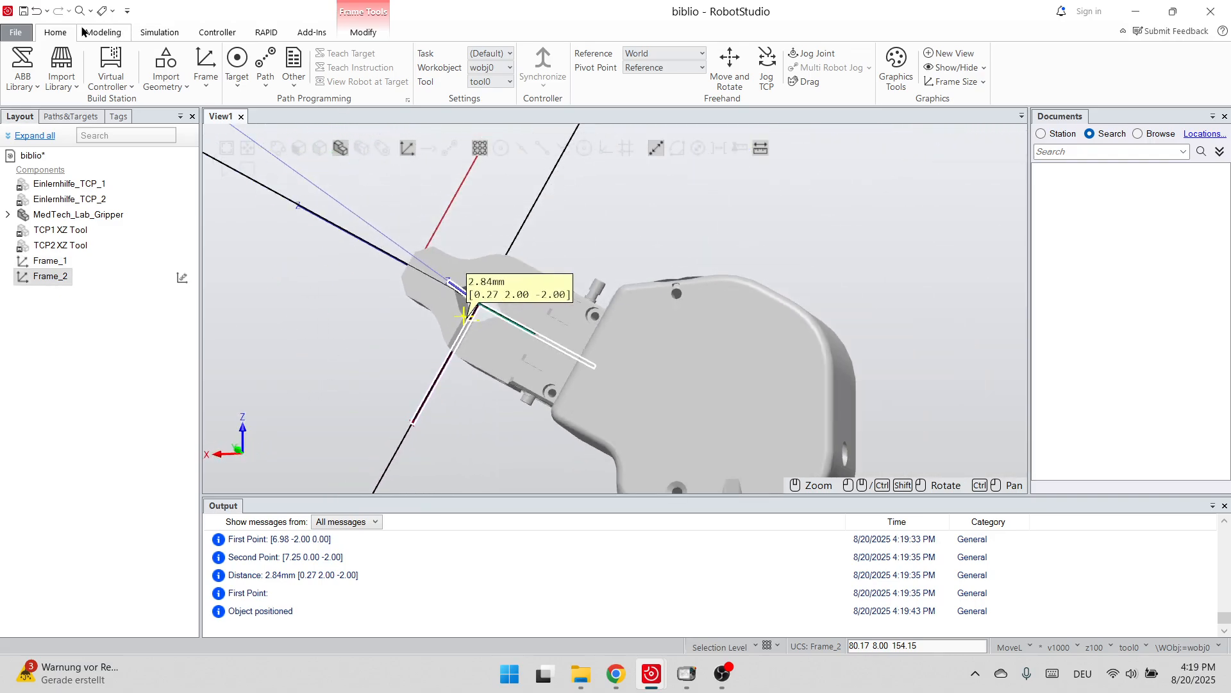
left_click(102, 32)
left_click(1100, 65)
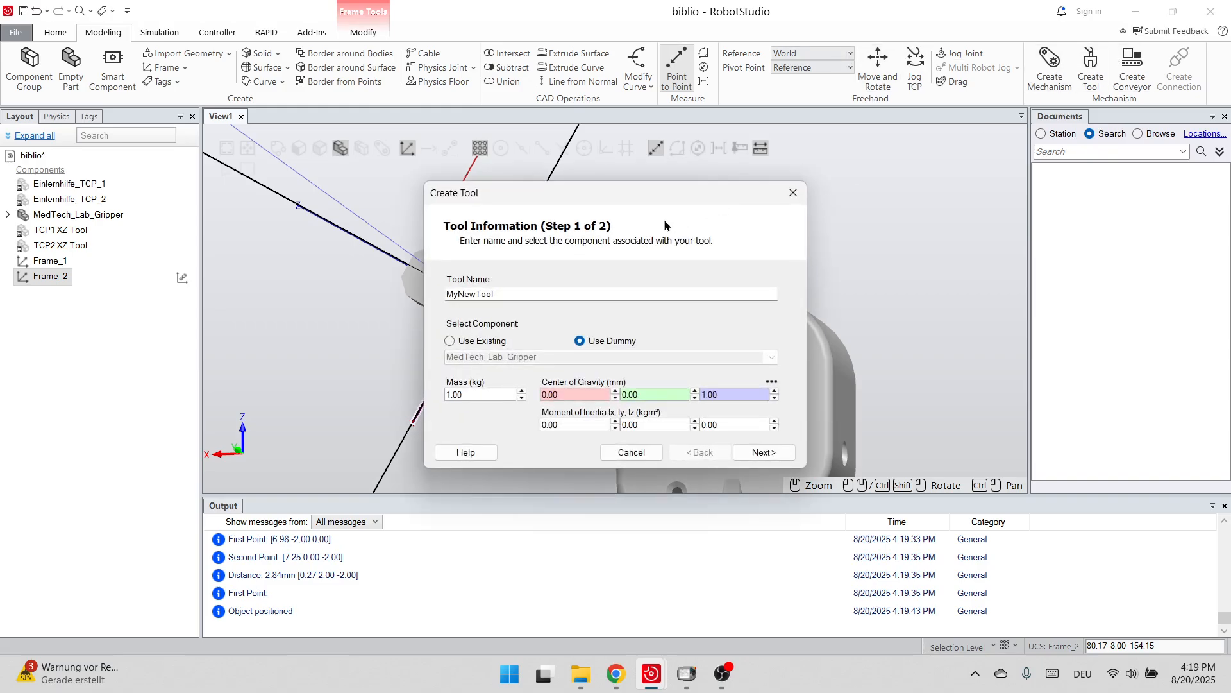
double_click(512, 293)
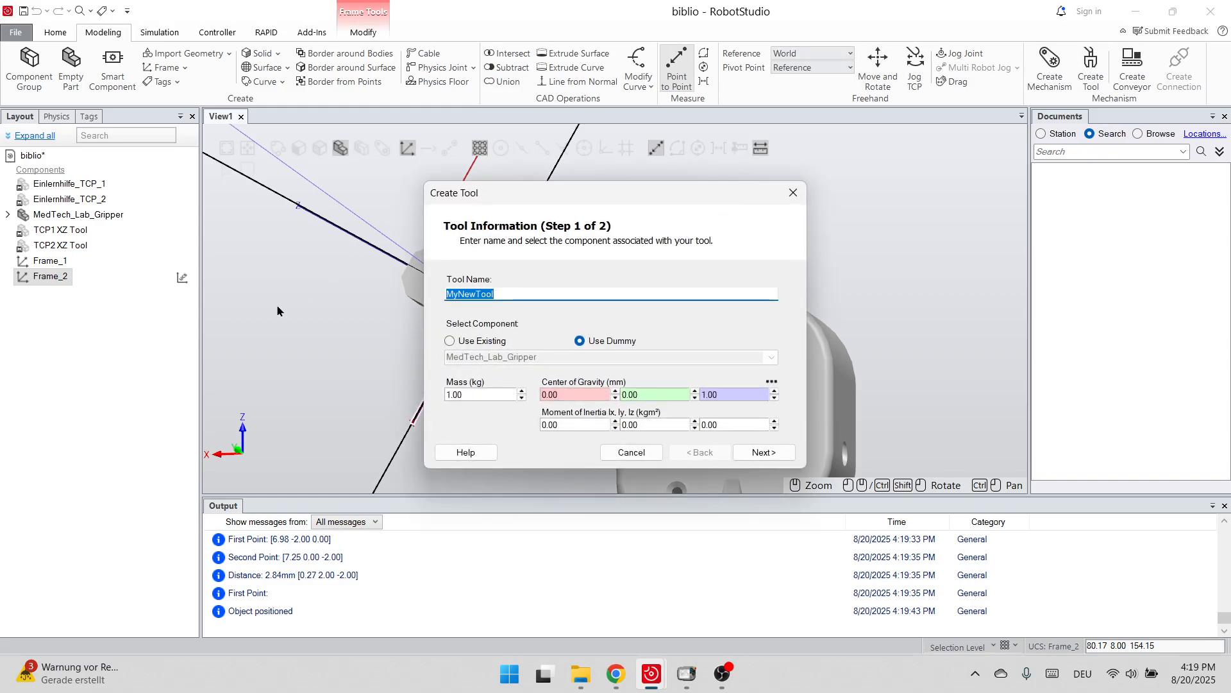
type("Medtech_lab_gripper")
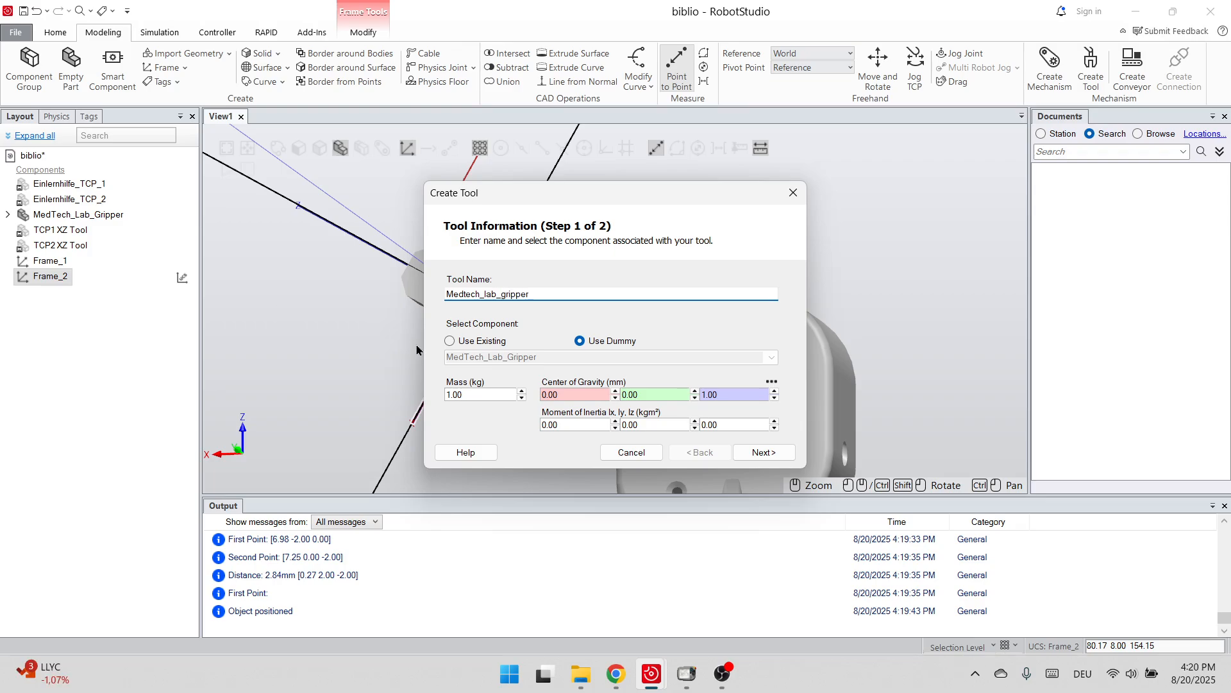
left_click(472, 341)
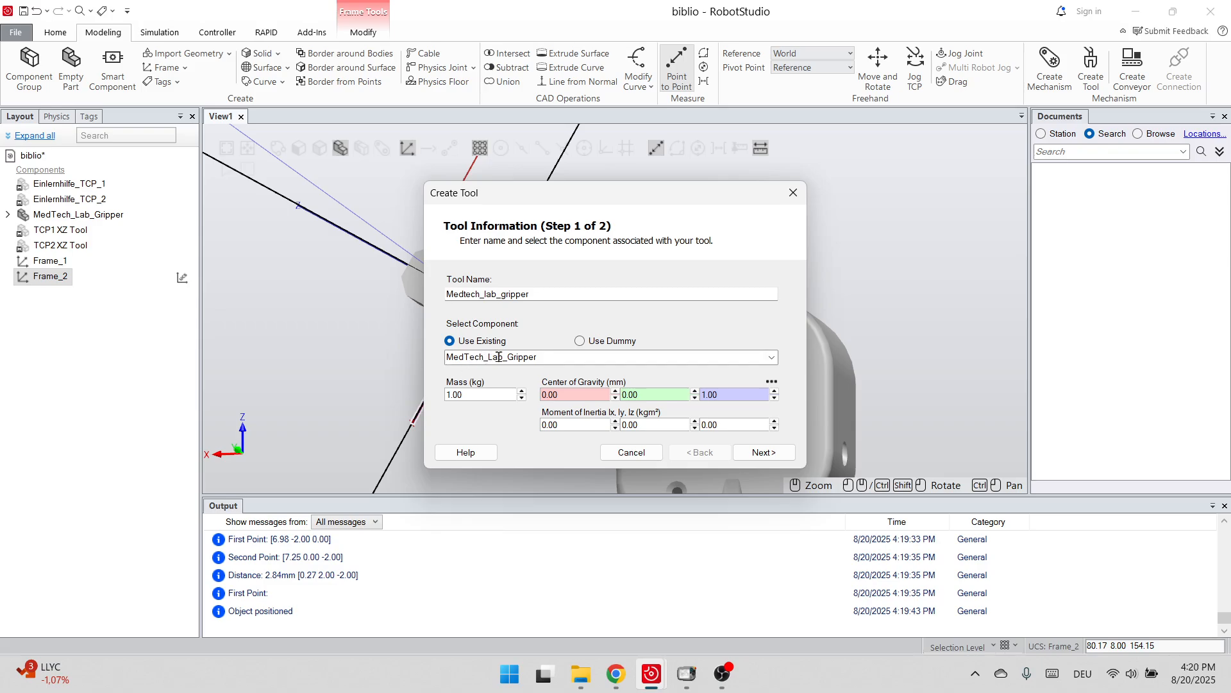
left_click_drag(489, 395, 433, 397)
type("0.4")
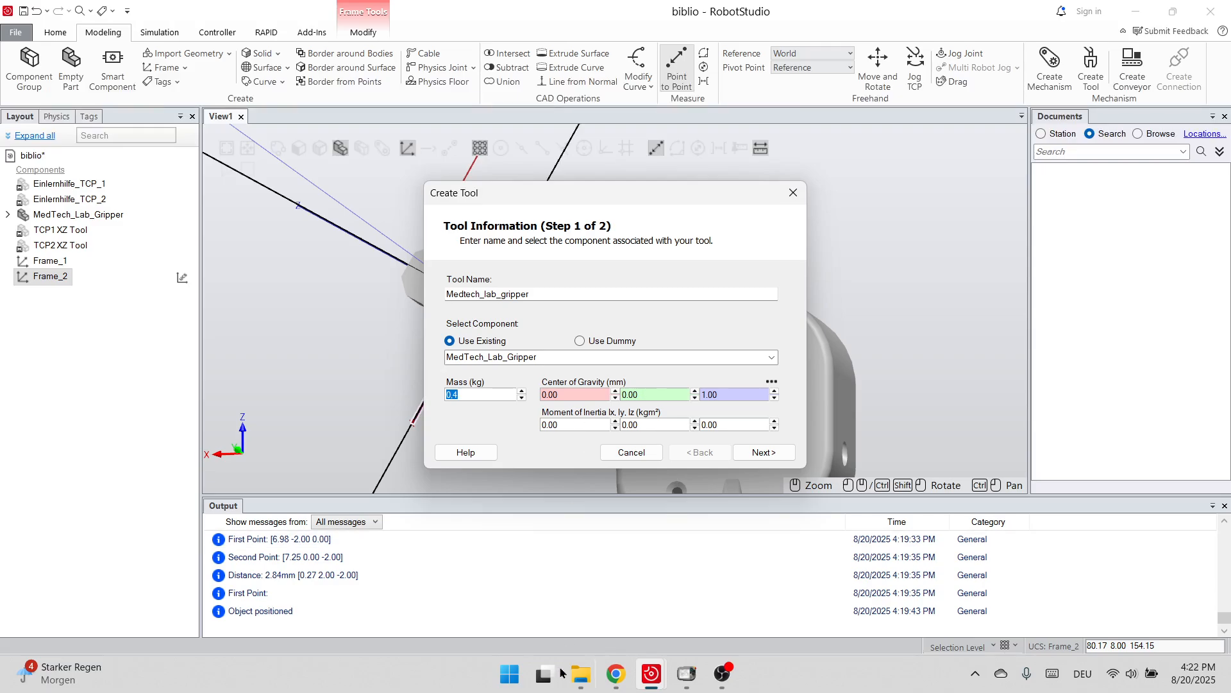
- Open the COG Drawing (1) PDF from the Downloads folder and examine the gripper's centre of gravity dimensions
mouse_move(581, 674)
left_click(546, 587)
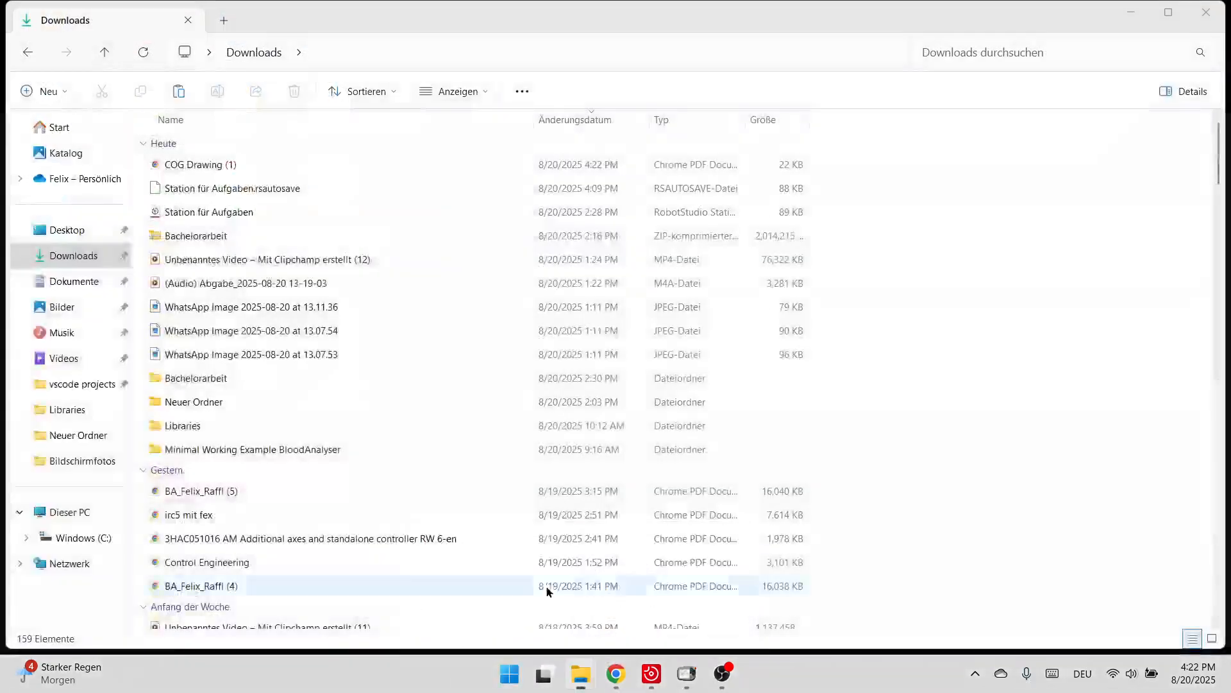
left_click(363, 163)
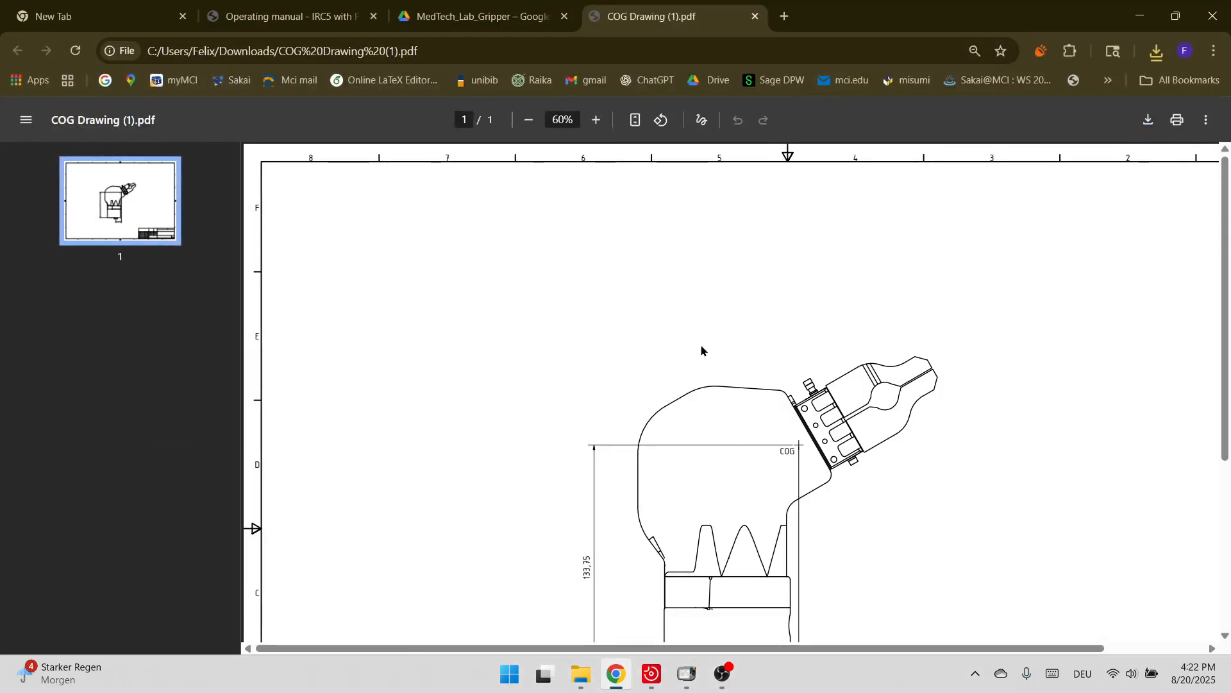
scroll(704, 348, "down", 4)
scroll(709, 322, "up", 1)
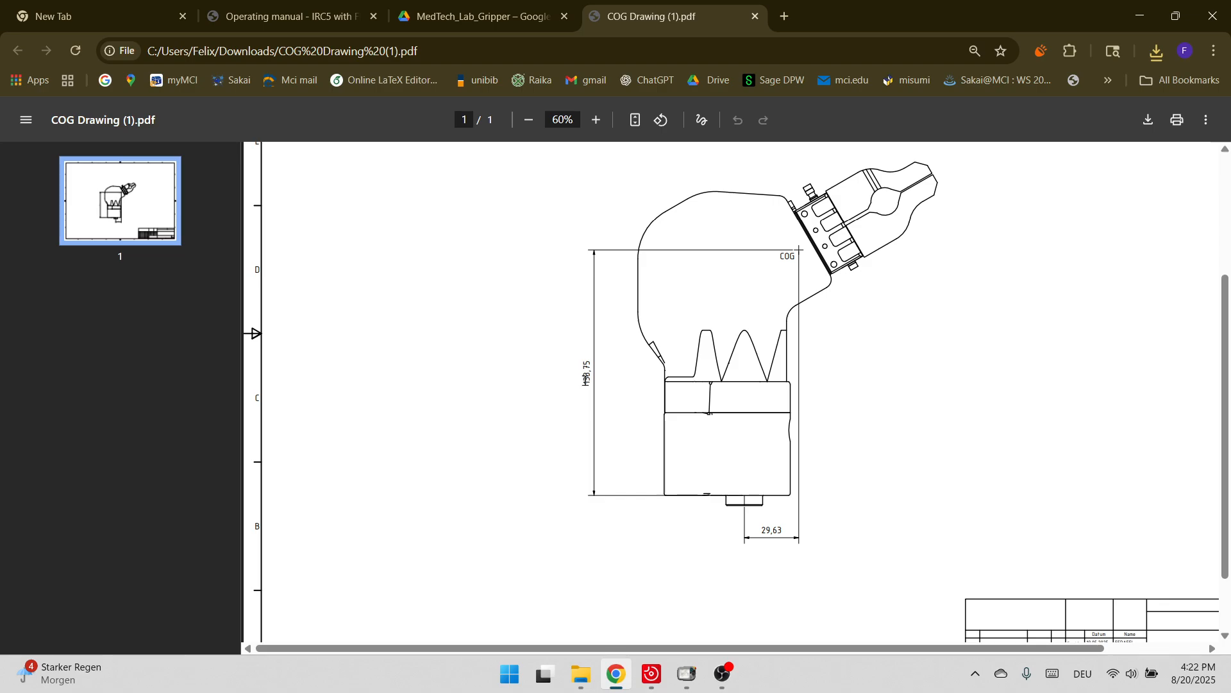
- Return to RobotStudio and set the tool's centre of gravity from the drawing to X 29.63 mm and Z 133.75 mm, then proceed to the TCP information
left_click_drag(584, 385, 585, 358)
left_click(580, 389)
left_click_drag(760, 534, 774, 534)
left_click(656, 668)
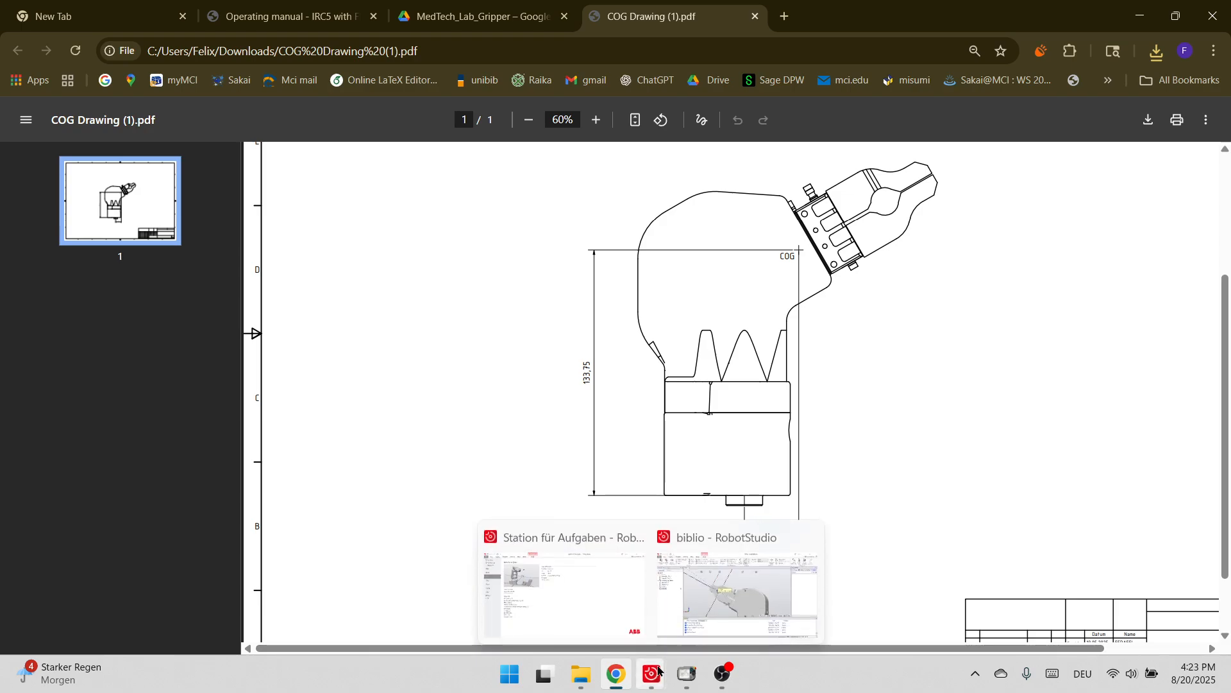
left_click(716, 588)
left_click(594, 393)
type("0")
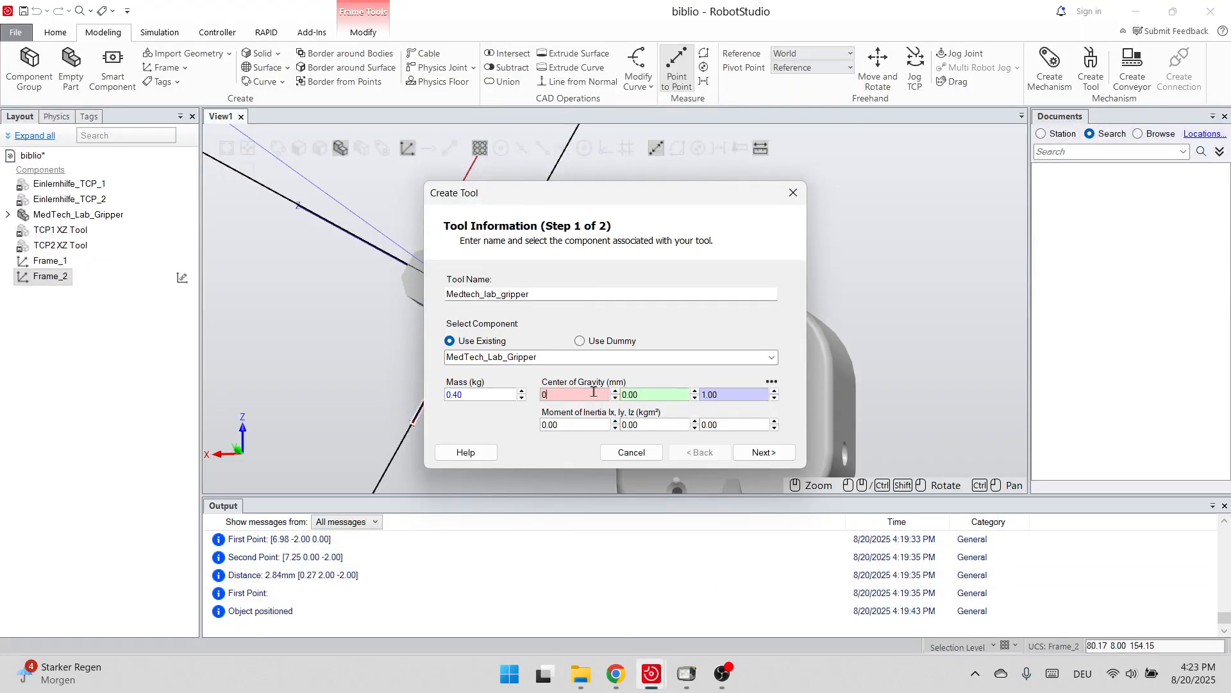
left_click(736, 396)
type("133,75")
left_click(560, 396)
left_click(617, 674)
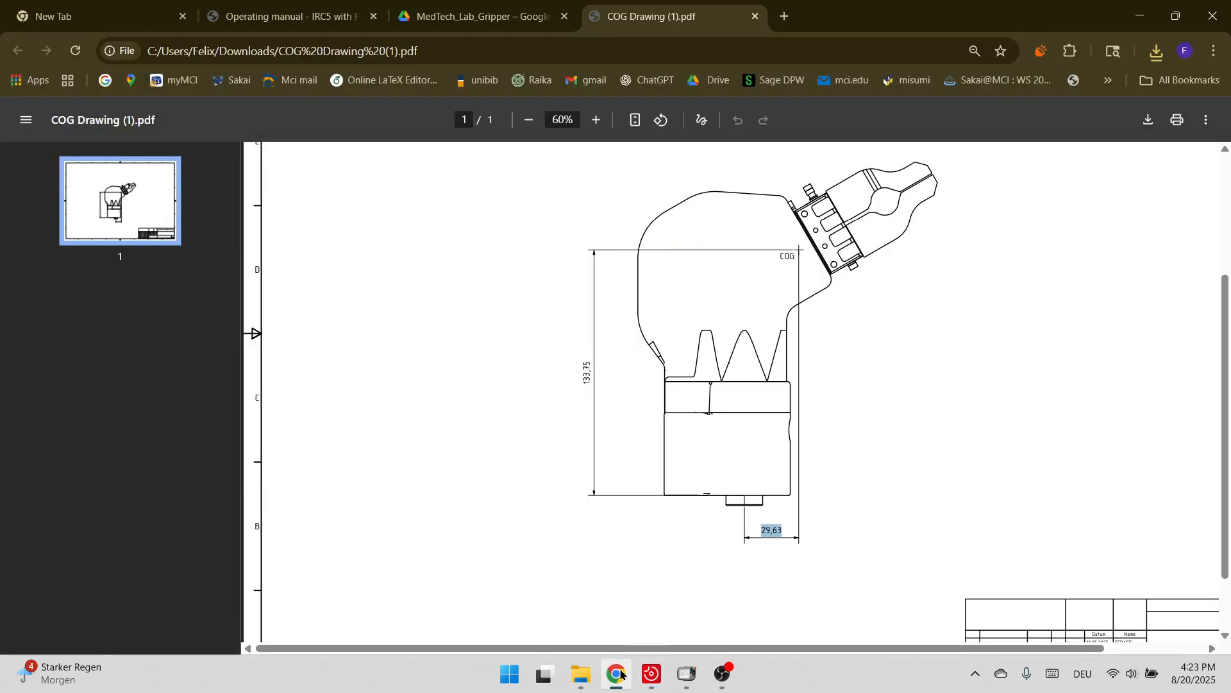
left_click(617, 673)
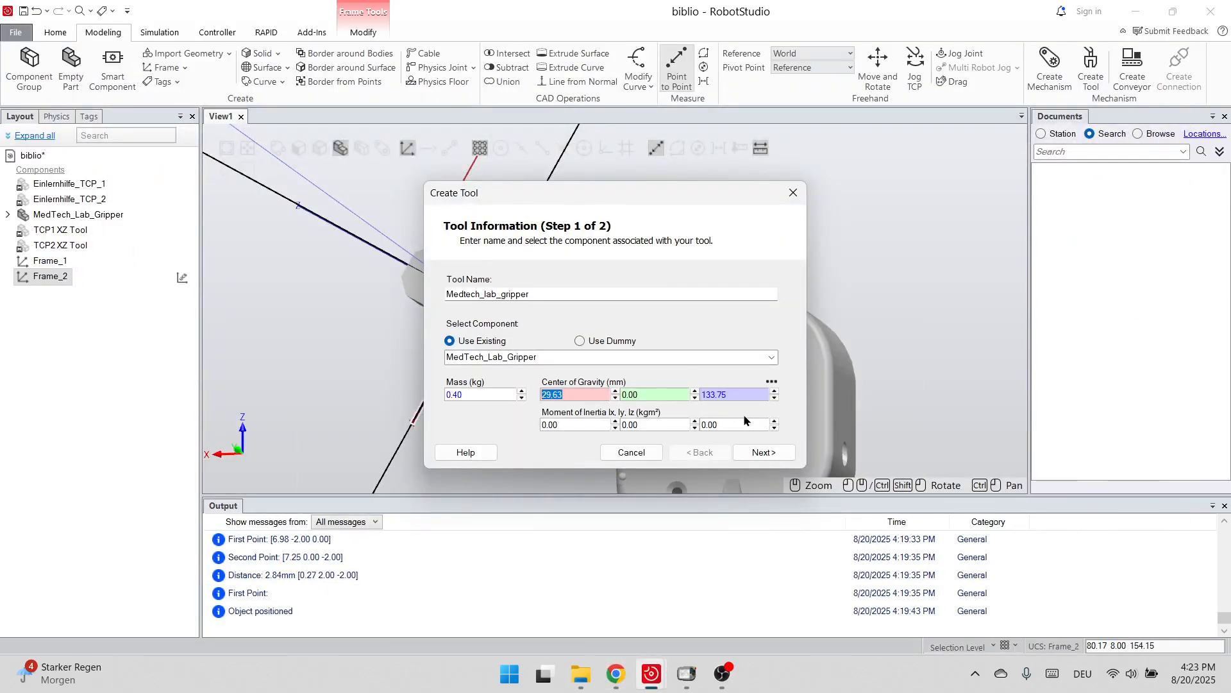
left_click(749, 447)
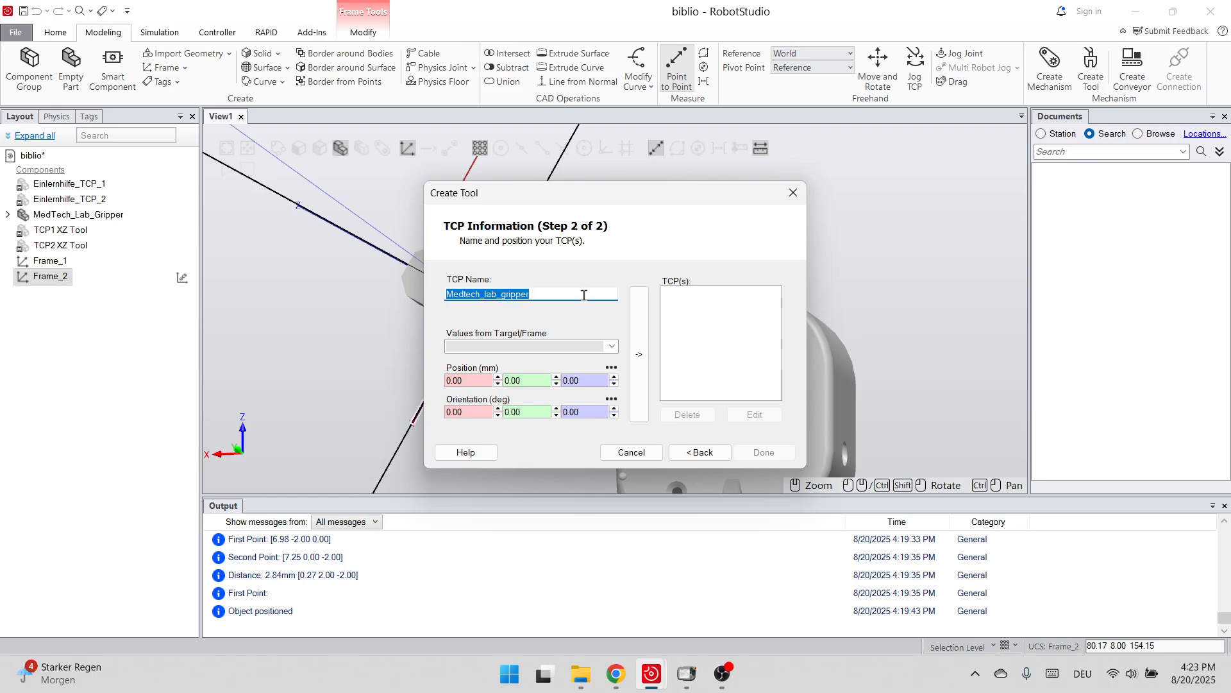
- Add a TCP named TCP1 to the tool, taking its position and orientation from Frame_1
key("BackSpace")
type("TCP1")
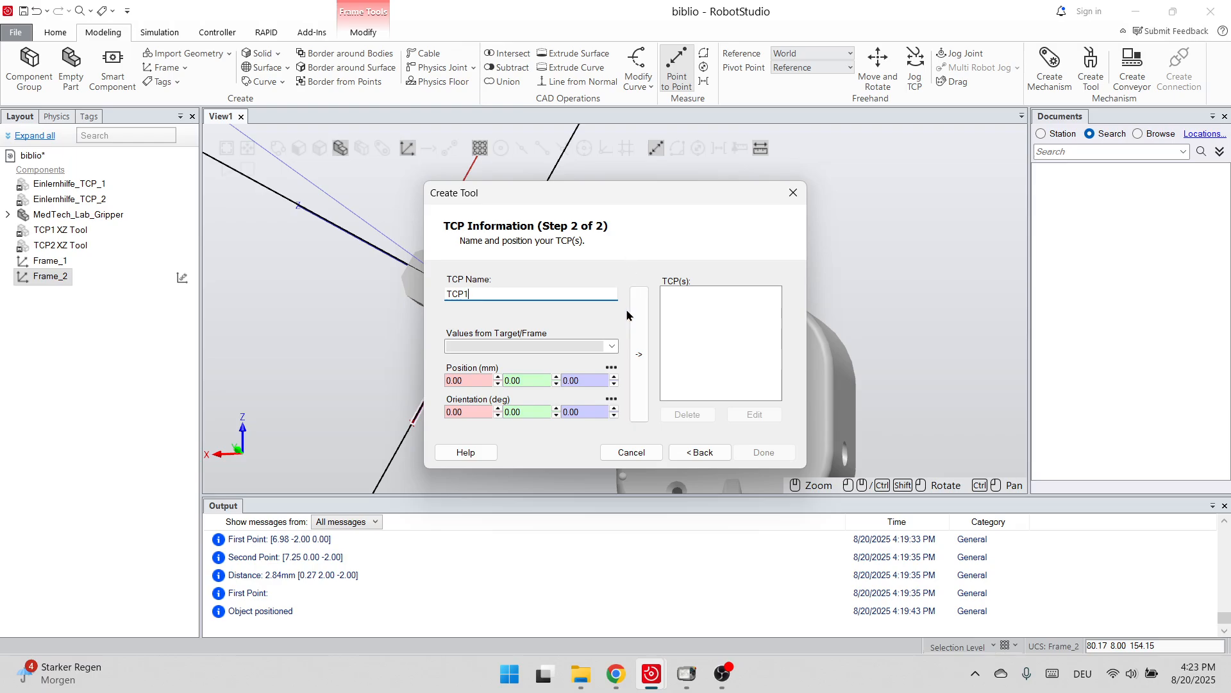
left_click(601, 346)
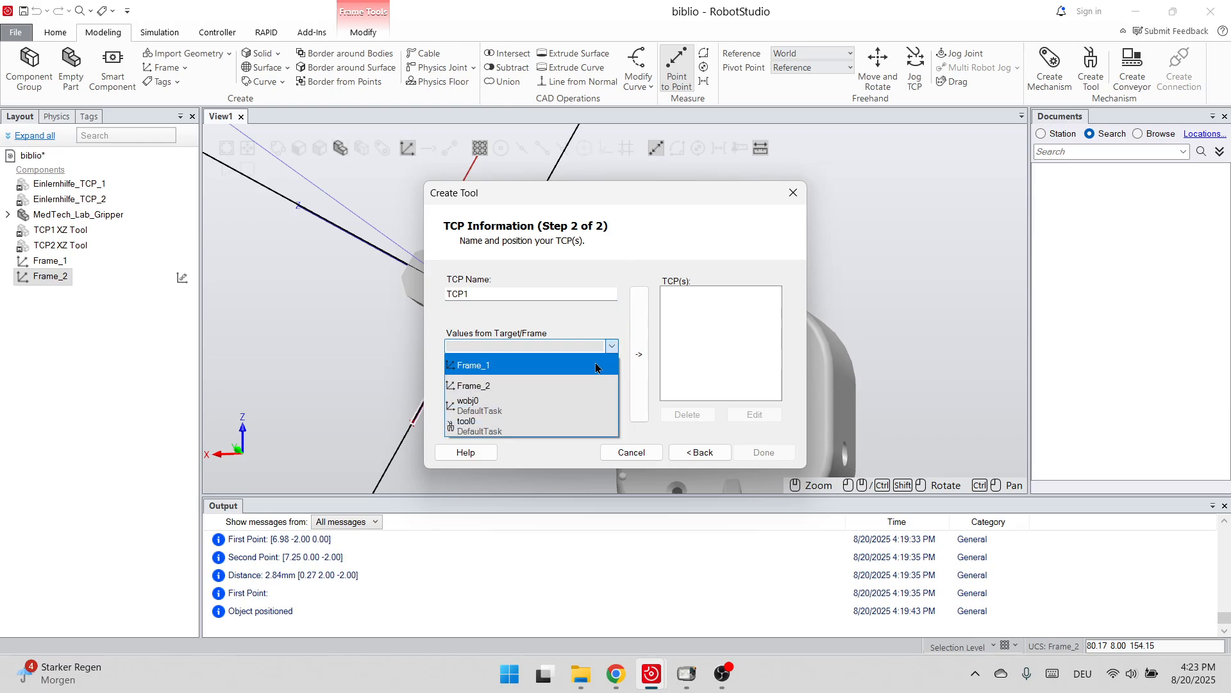
left_click(596, 366)
left_click(639, 354)
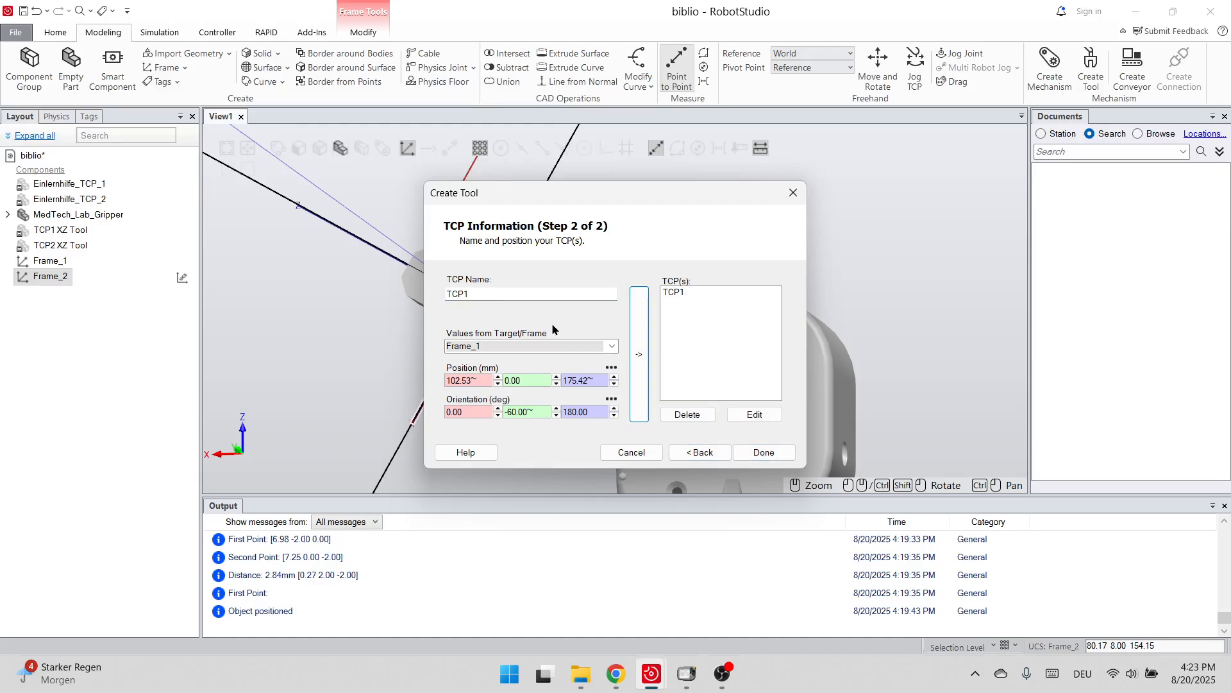
- Add a second TCP named TCP2 with values from Frame_2 and finish creating the tool
double_click(516, 294)
type("TCP2")
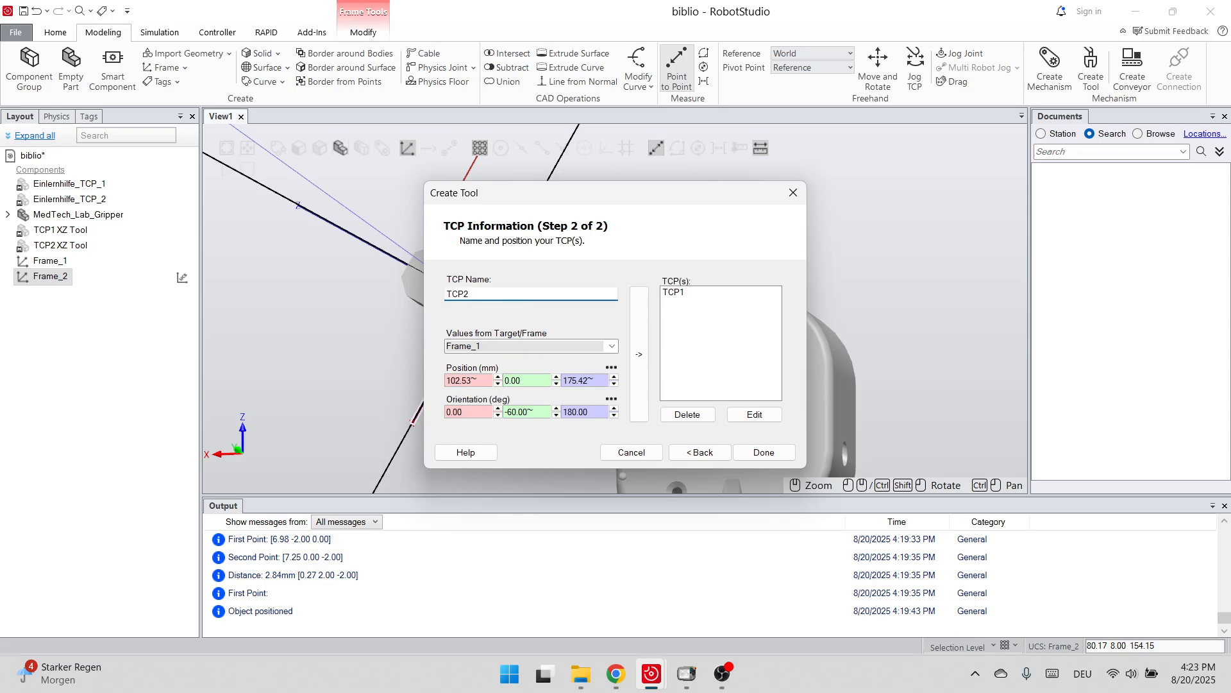
left_click(585, 351)
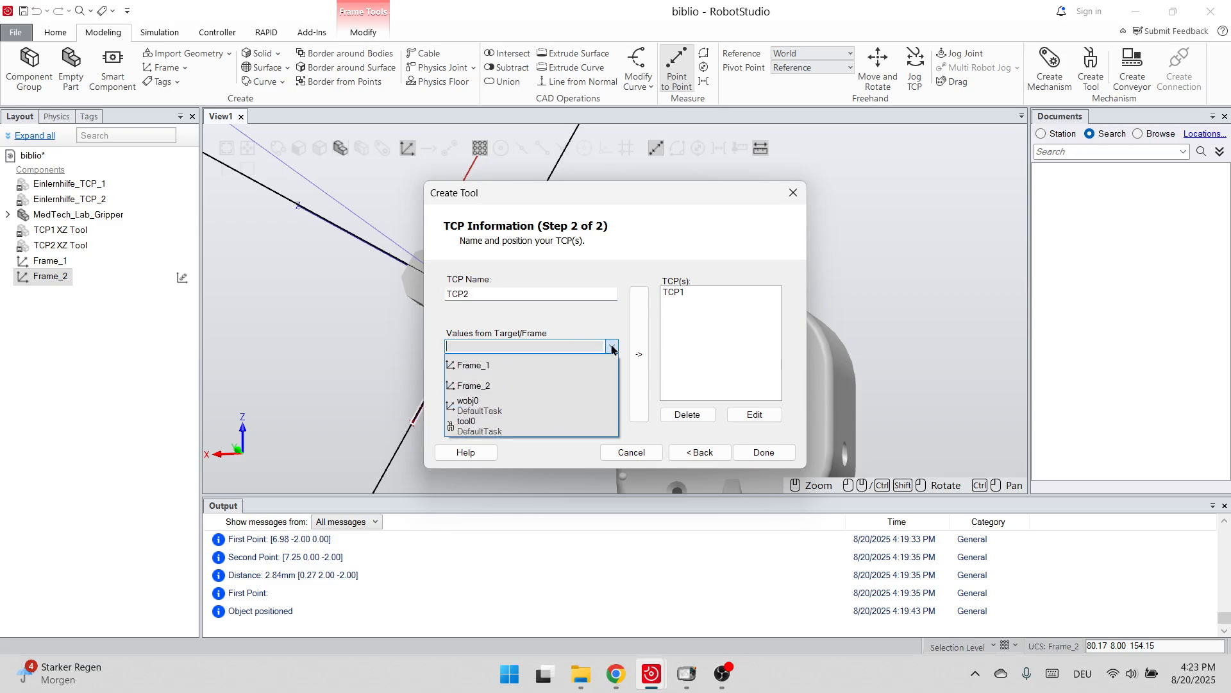
left_click(500, 384)
left_click(643, 384)
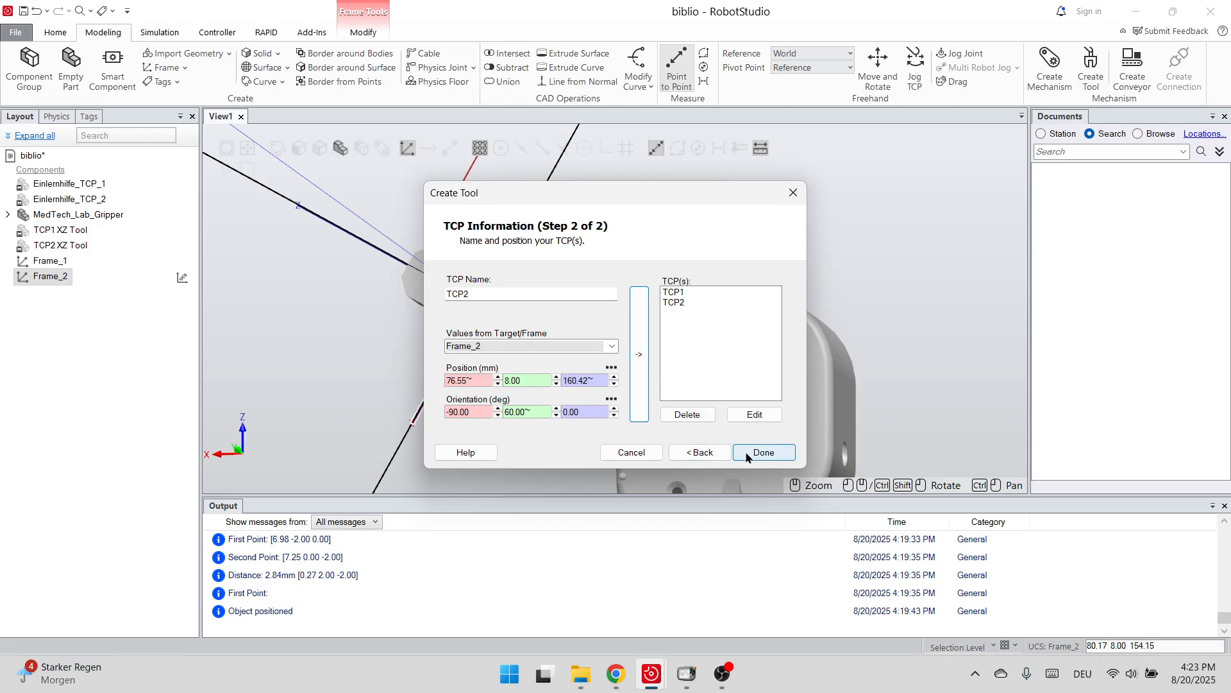
left_click(761, 452)
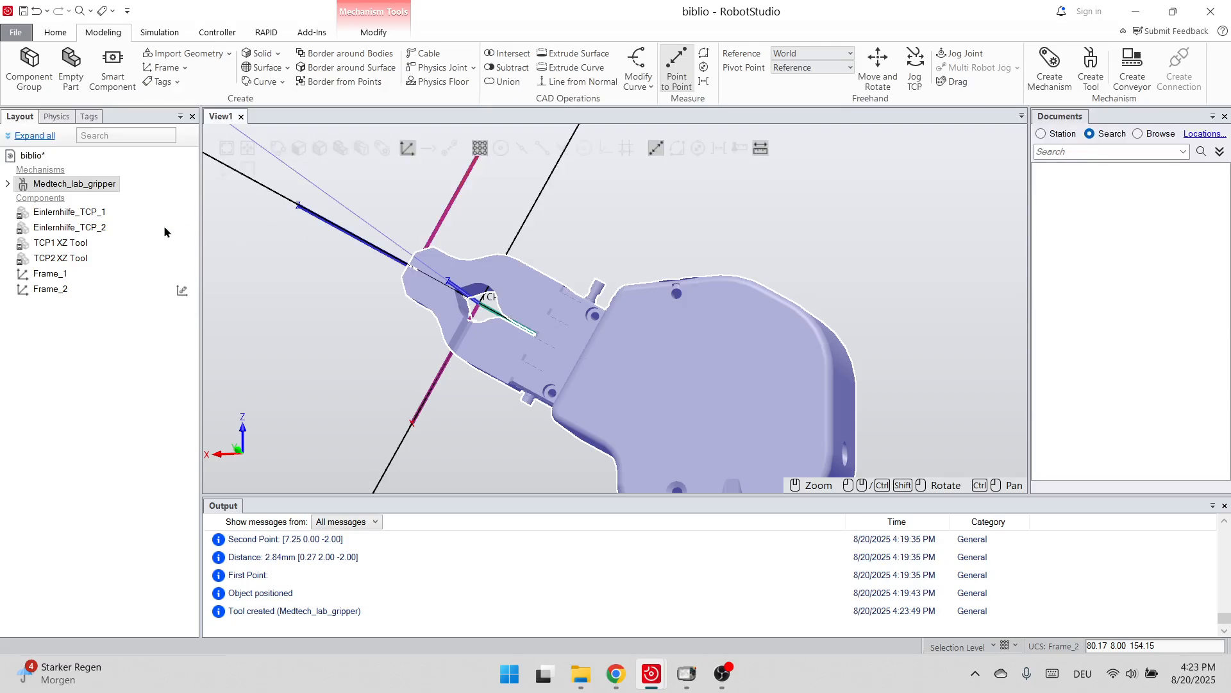
- Delete the helper frames Frame_1 and Frame_2 from the station
left_click(71, 212)
left_click(71, 185)
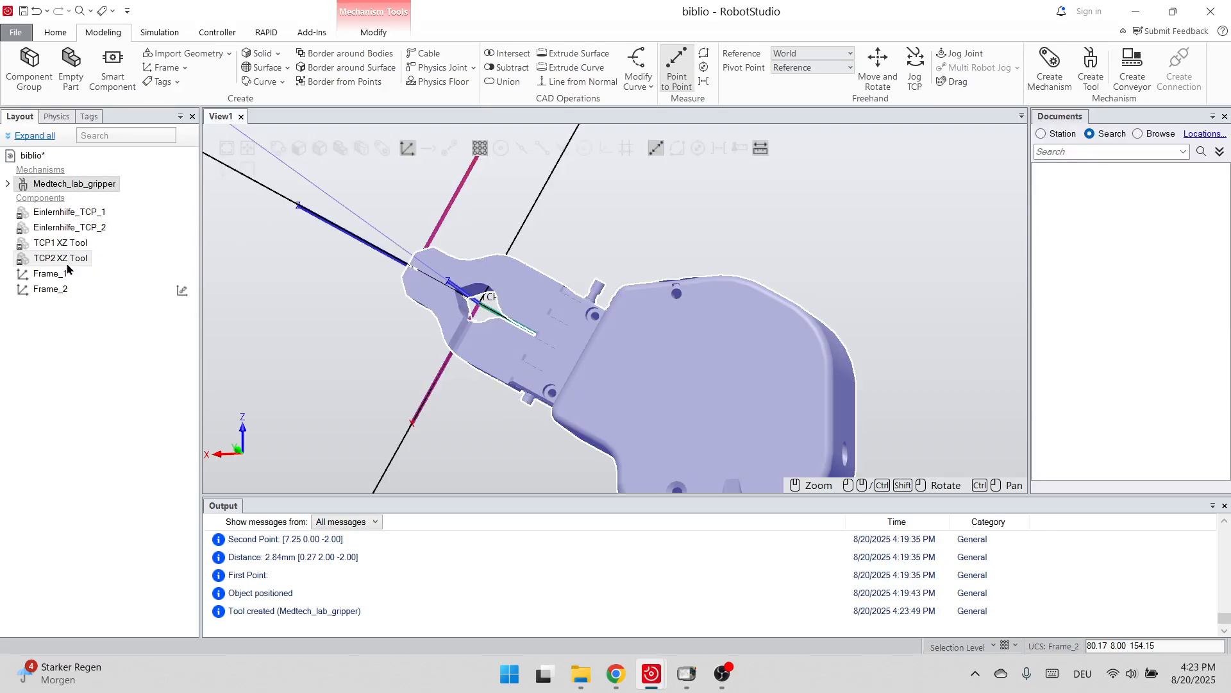
left_click(48, 288)
left_click(46, 276, "ctrl")
right_click(46, 277)
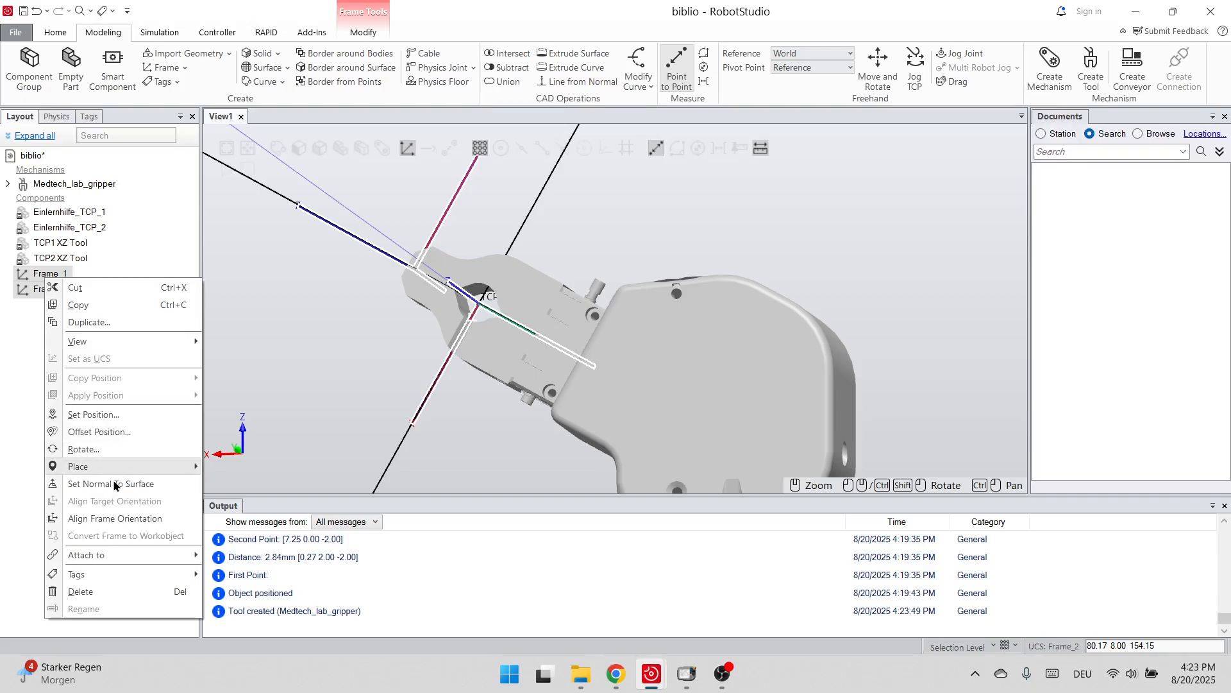
left_click(98, 590)
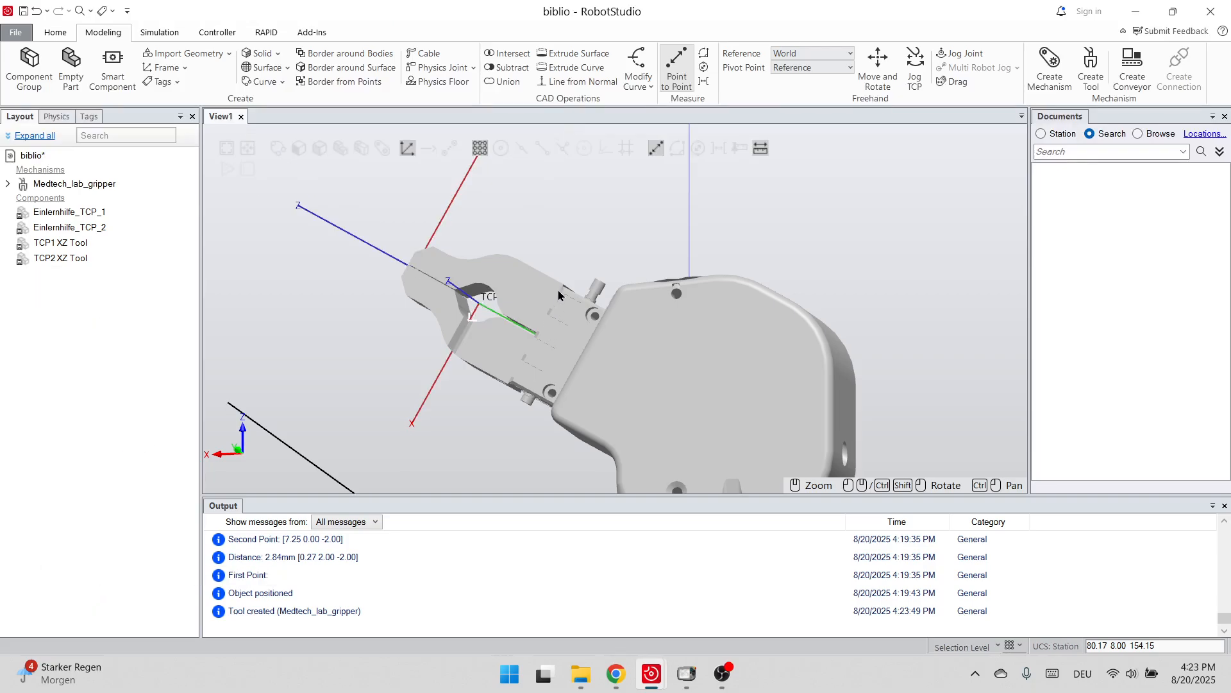
- Save the Medtech_lab_gripper tool as a library file in Downloads > Libraries, replacing the existing MedTech_Lab_Gripper.rslib
scroll(542, 296, "down", 7)
left_click_drag(522, 255, 552, 317, "ctrl+shift")
scroll(552, 318, "up", 6)
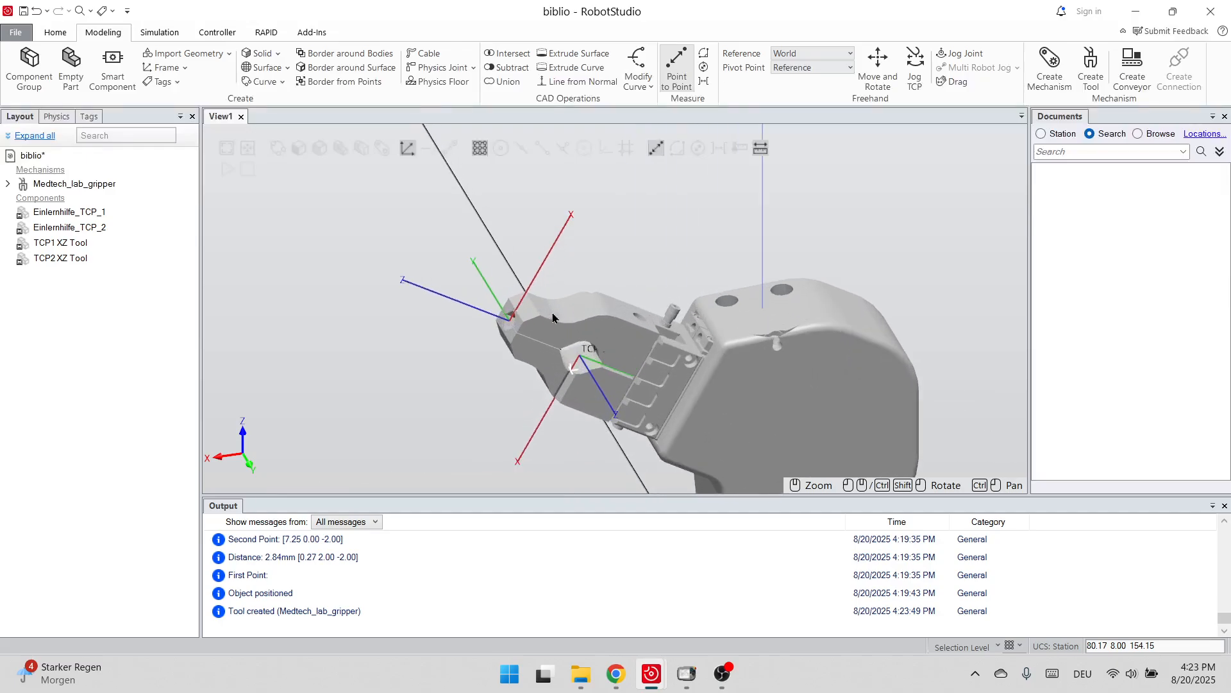
scroll(552, 317, "up", 2)
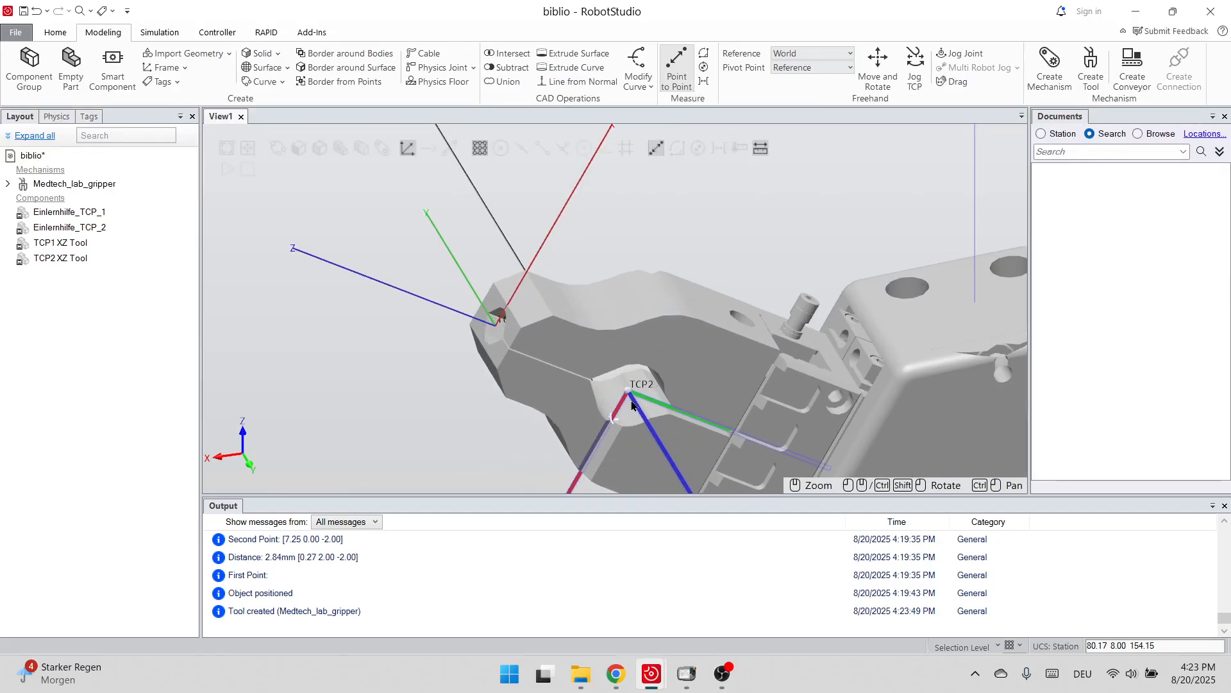
right_click(41, 183)
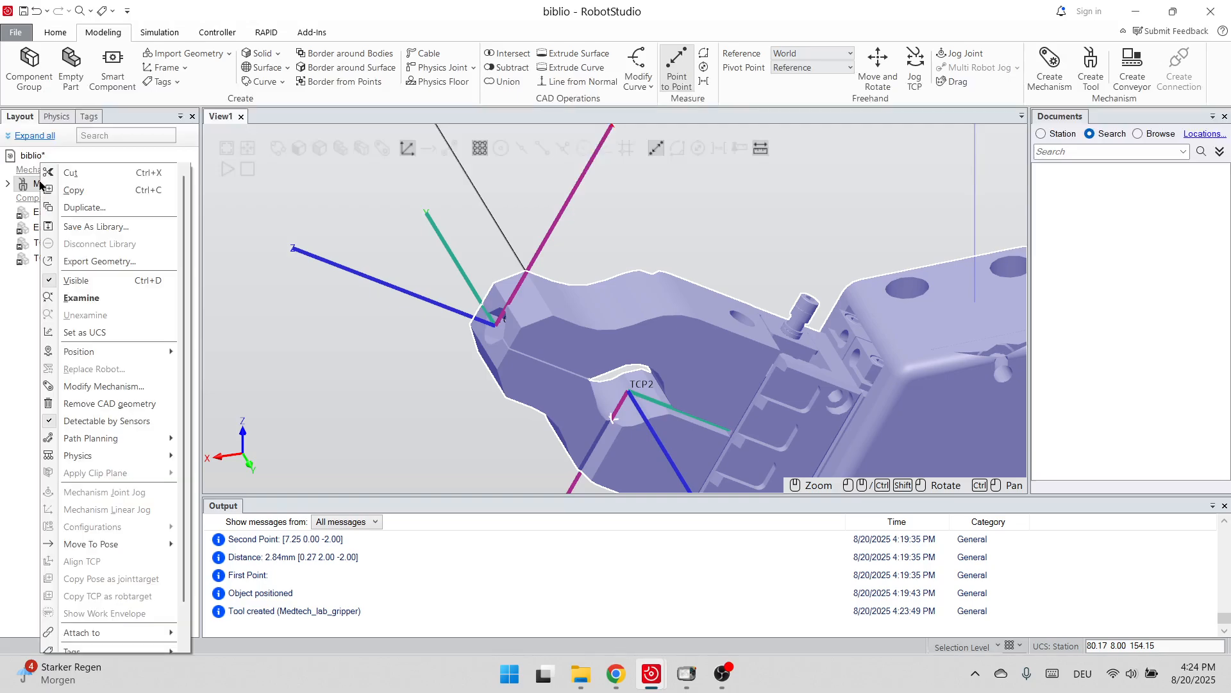
left_click(187, 237)
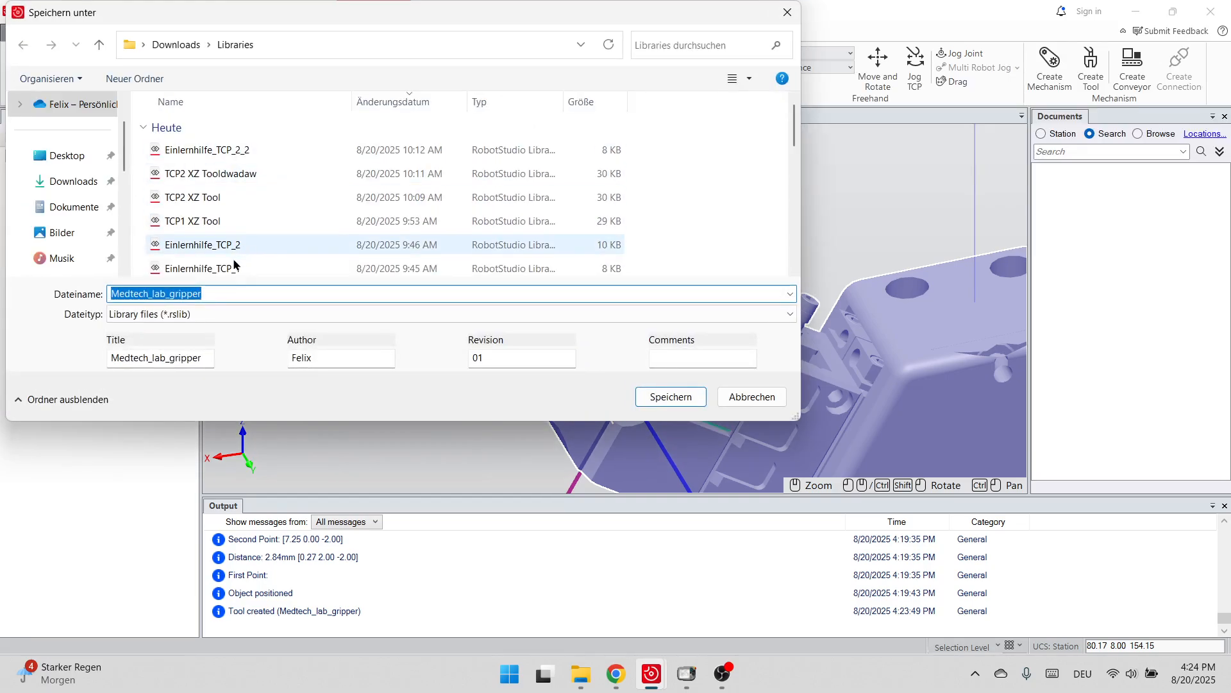
left_click(240, 290)
key("BackSpace")
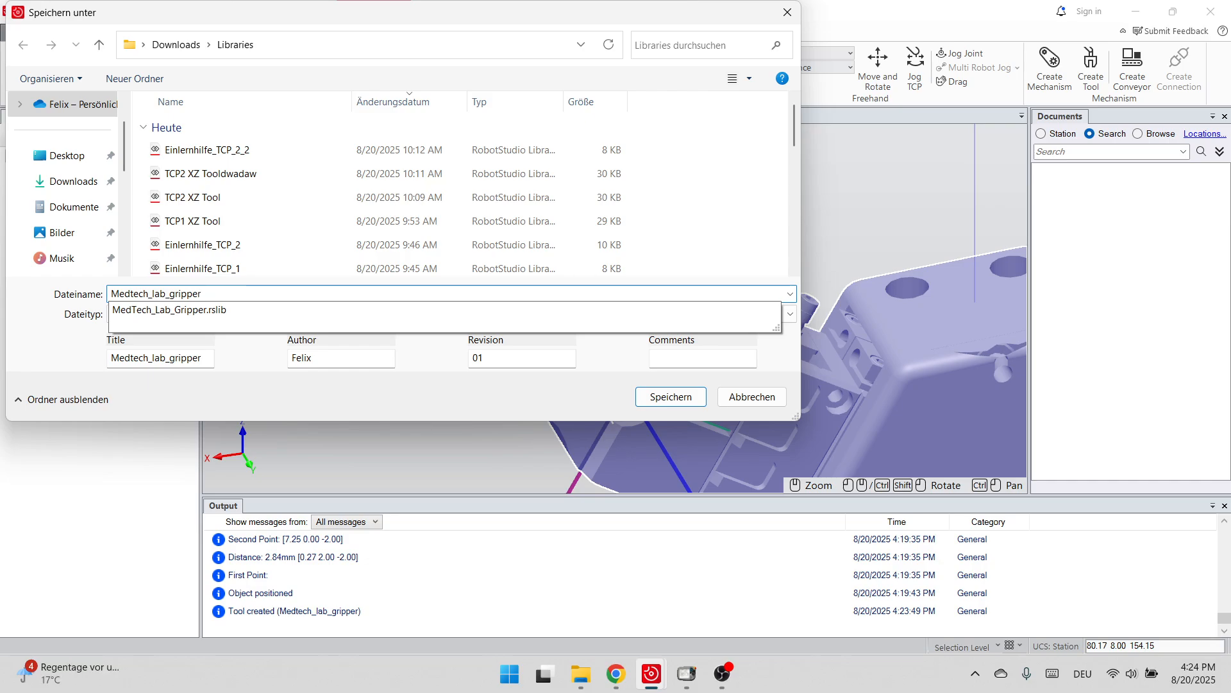
key("Return")
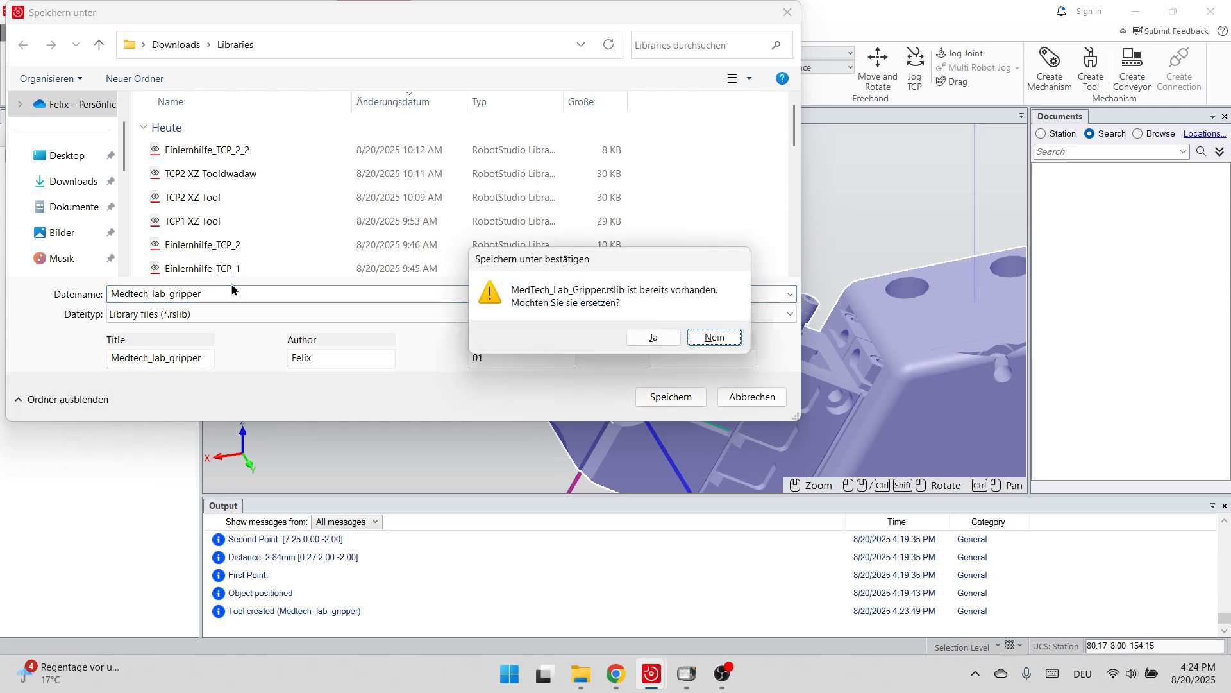
left_click(652, 337)
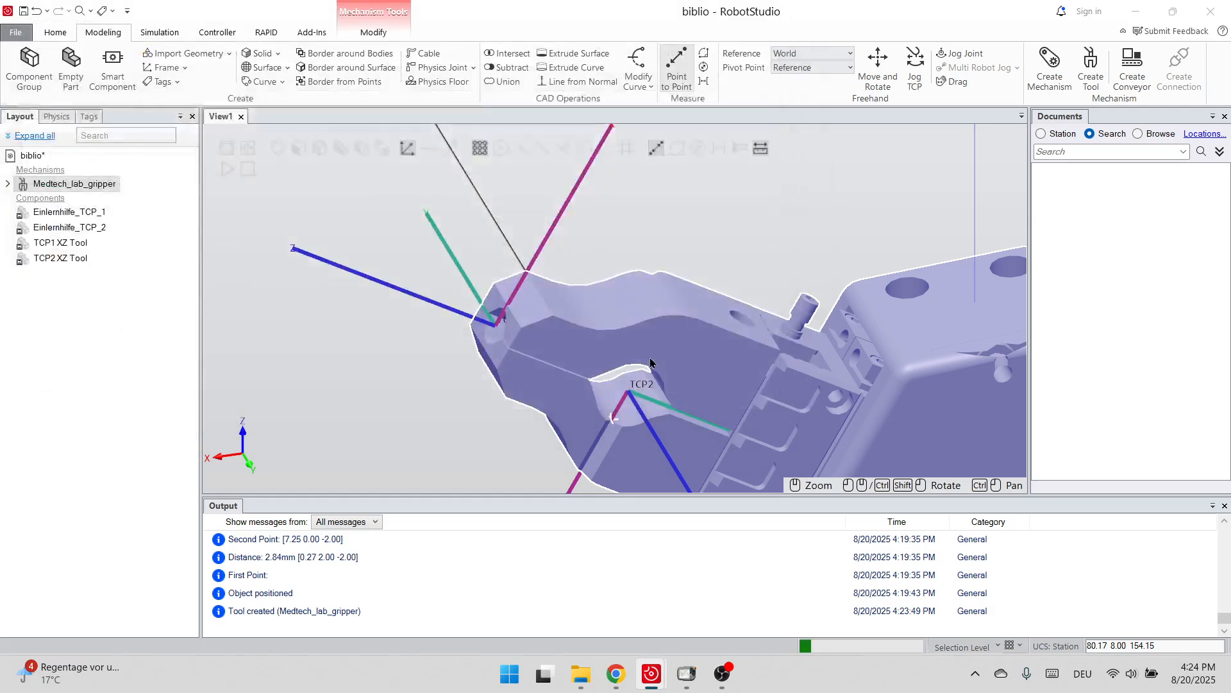
scroll(564, 352, "down", 5)
scroll(565, 352, "down", 2)
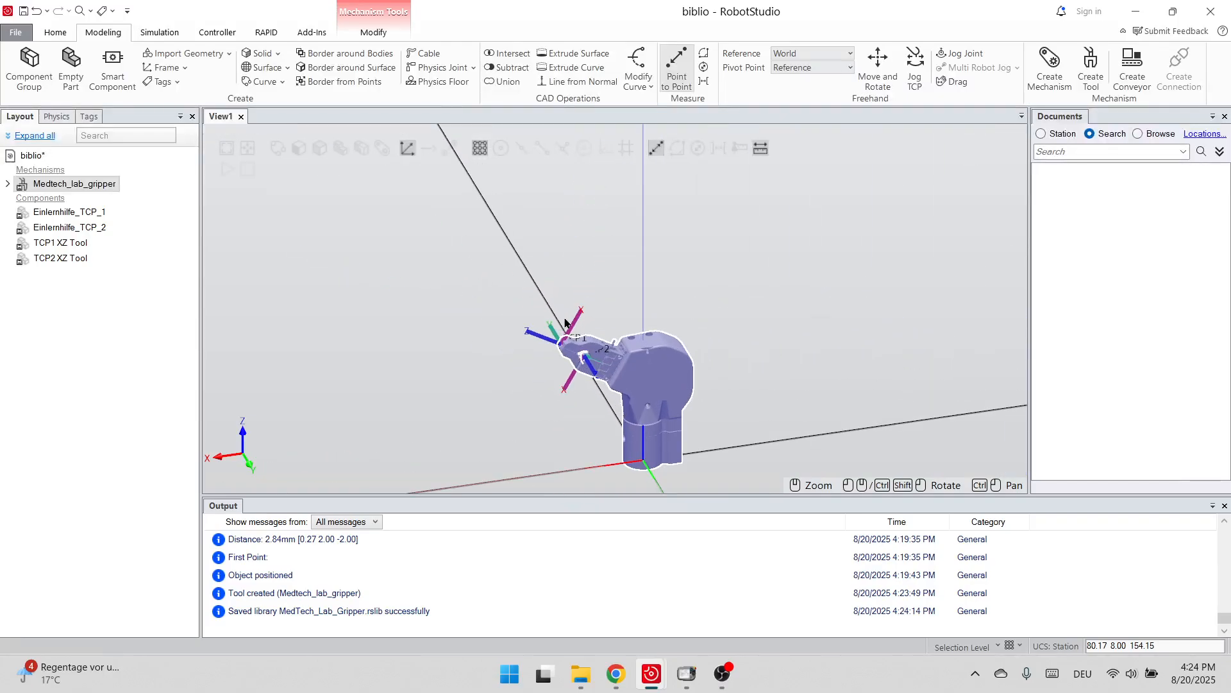
scroll(678, 481, "up", 4)
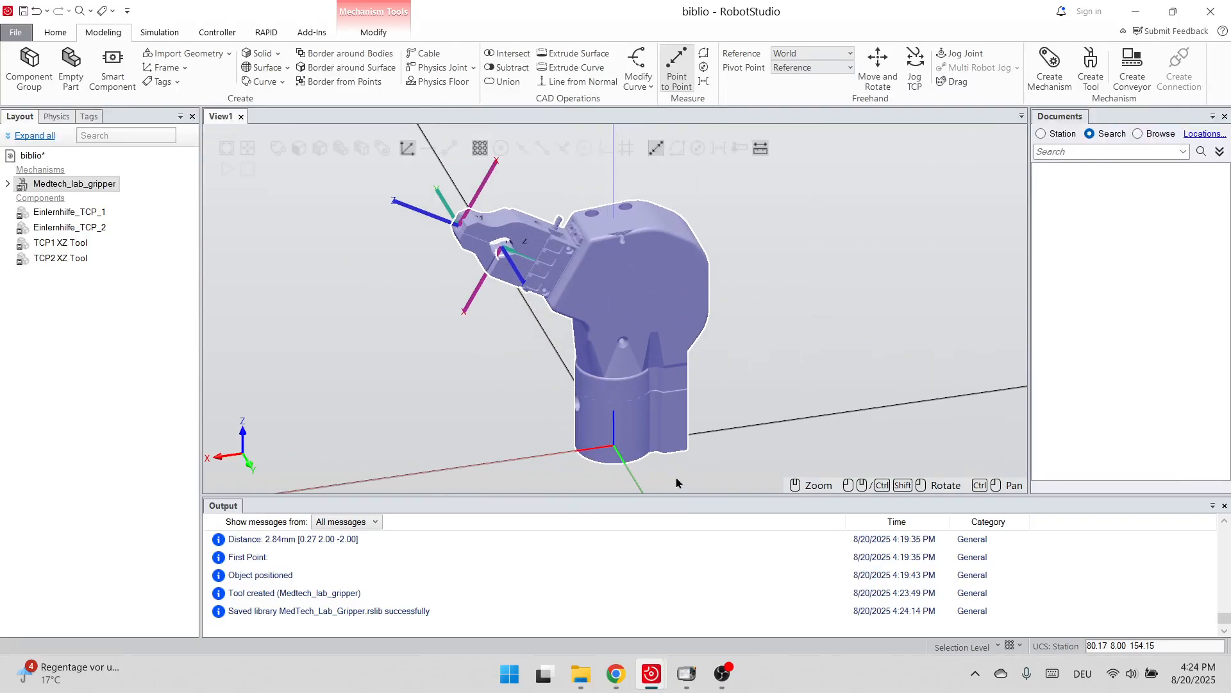